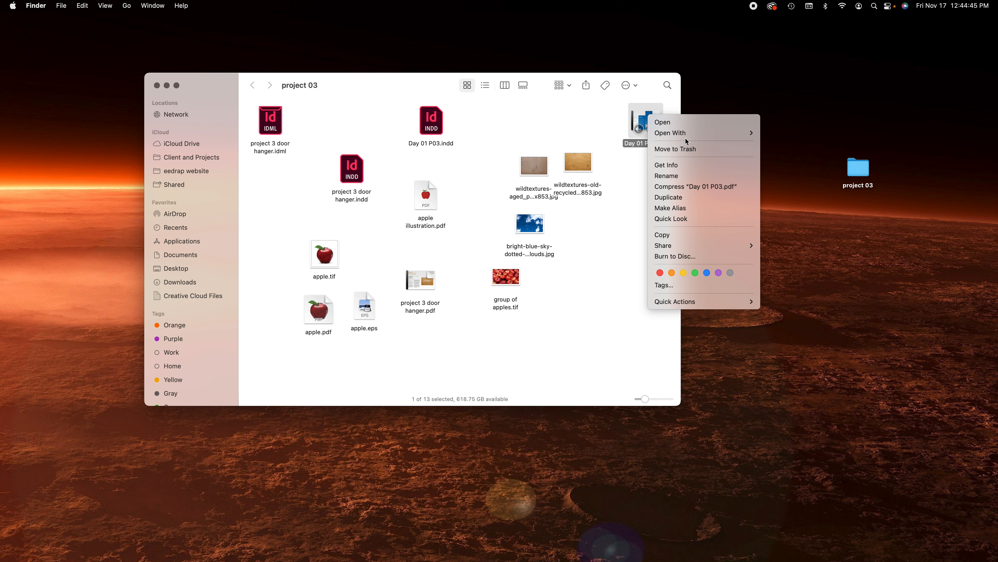
Open Day 01 P03.pdf from the project 03 folder in Photoshop and select both of its pages for import
click(591, 114)
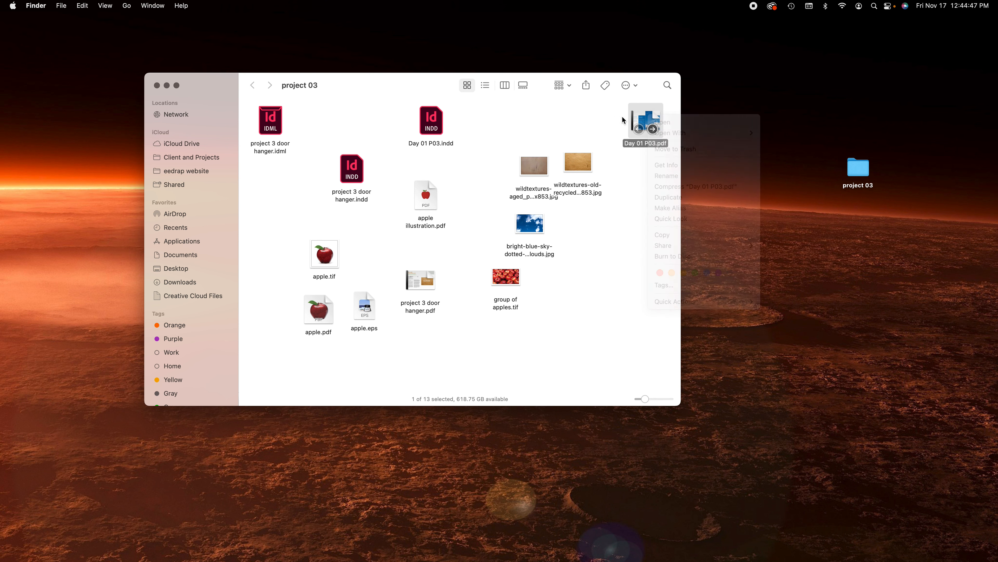
drag(643, 117, 425, 541)
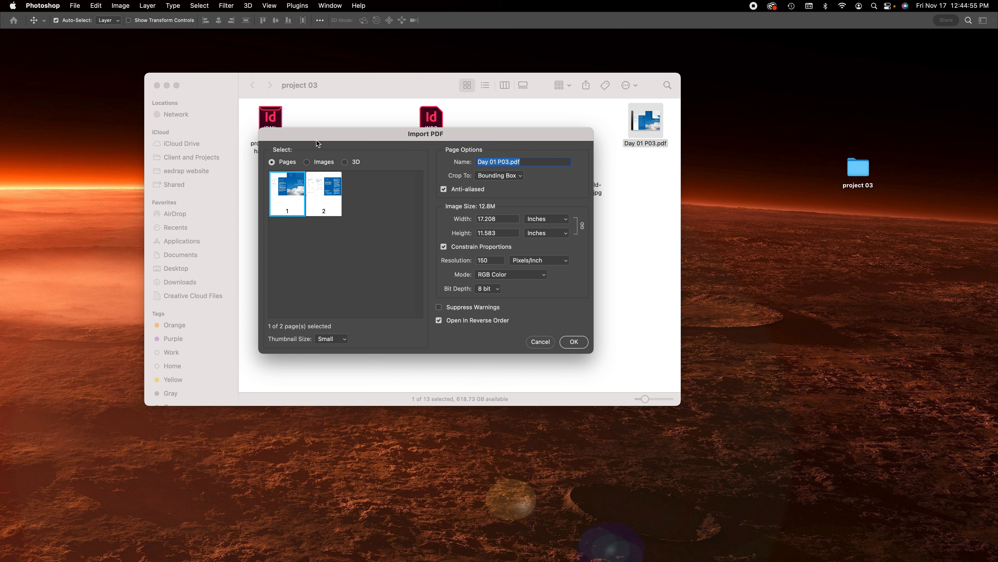
click(321, 188)
click(283, 185)
click(338, 189)
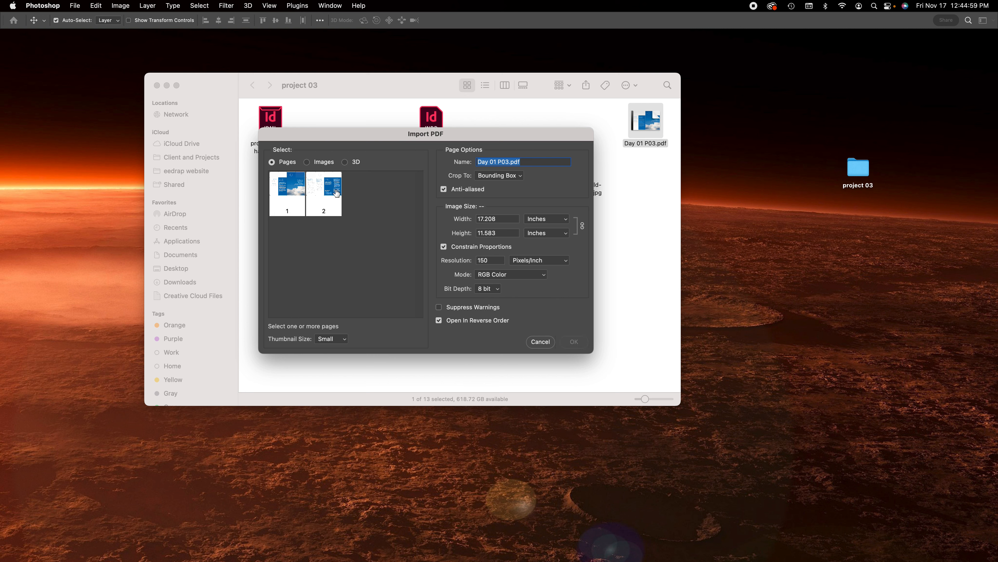
click(284, 190)
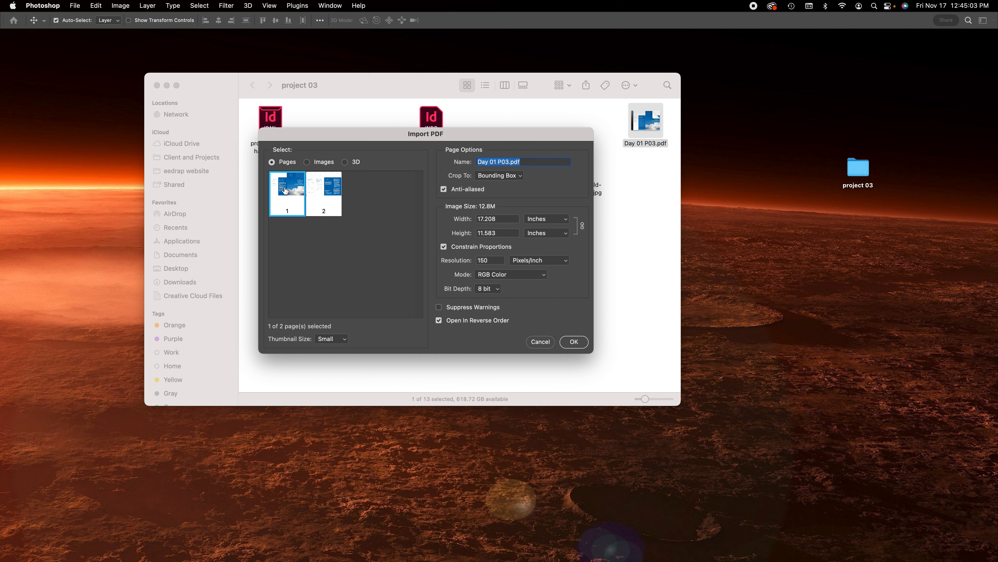
shift+click(323, 192)
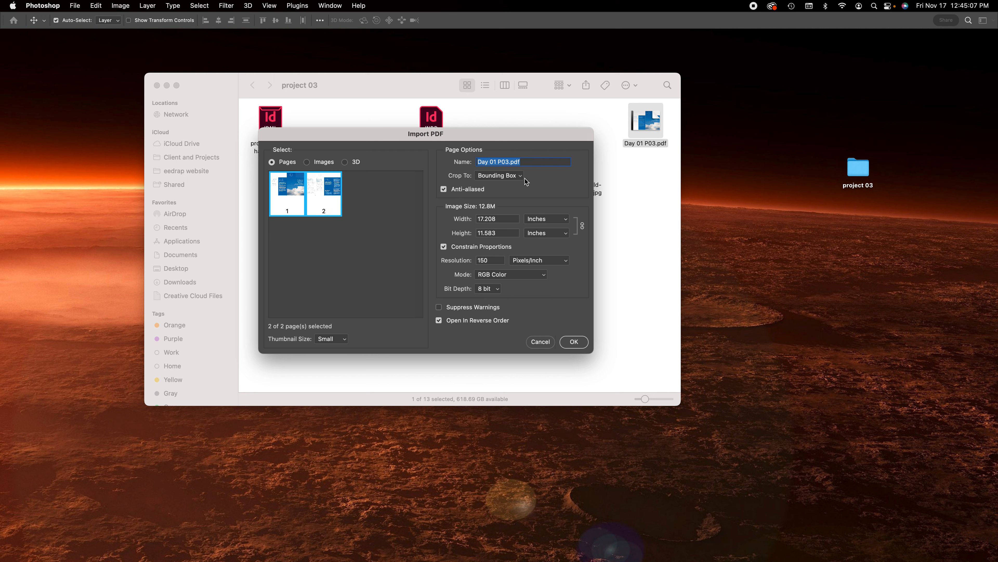
Import the pages cropped to Bounding Box at 150 pixels/inch and move the resulting document window away from the screen edge
click(518, 175)
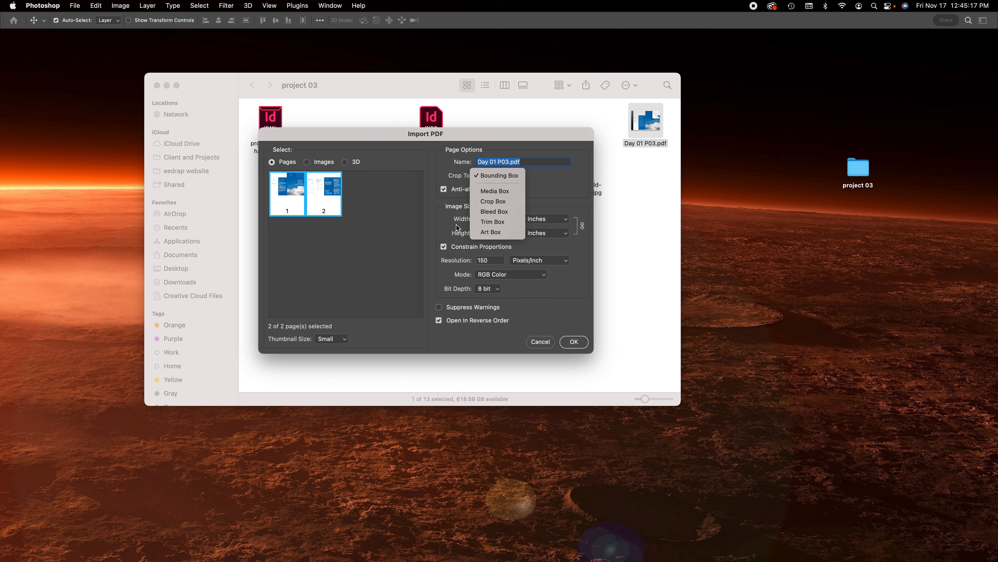
click(505, 176)
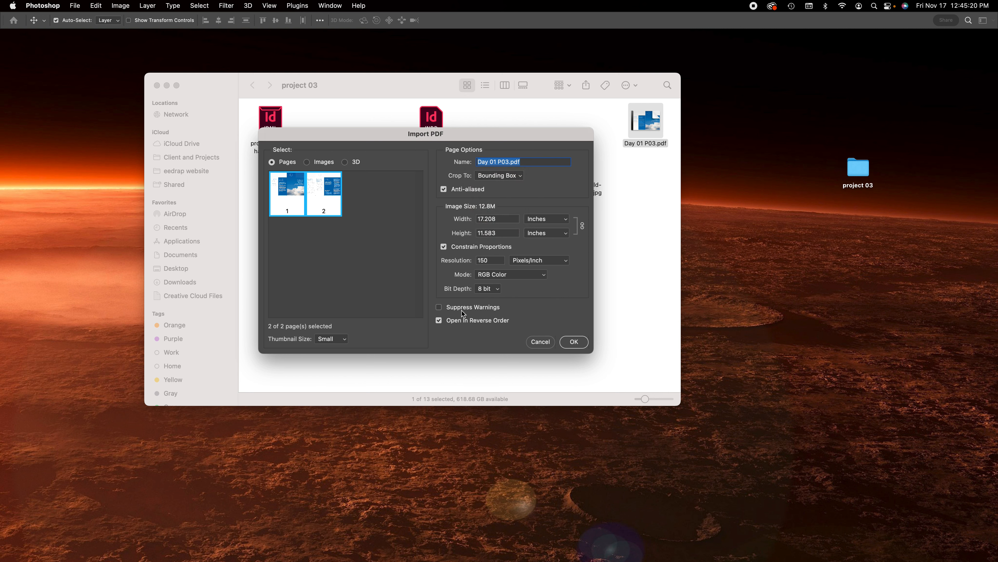
double_click(492, 261)
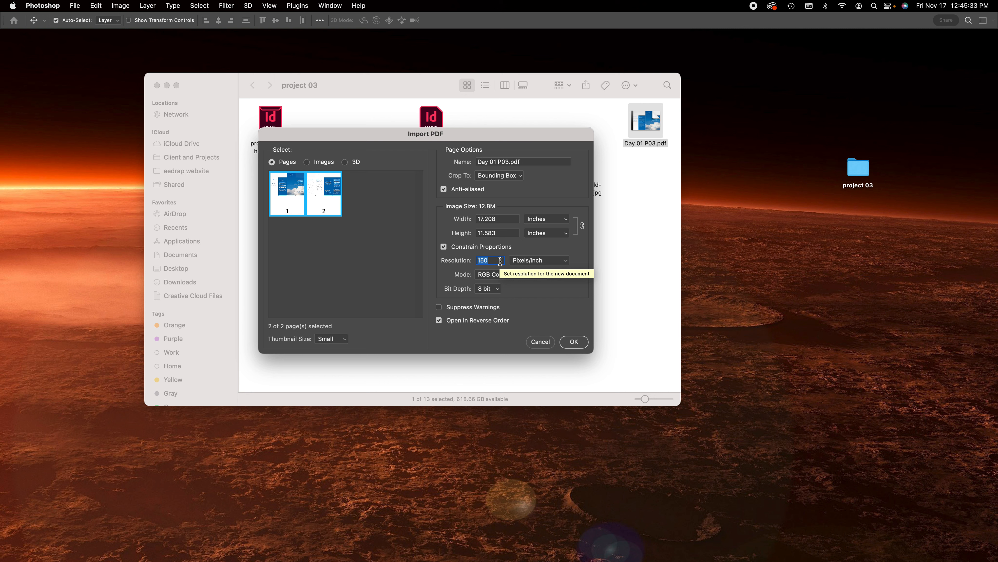
text(72)
double_click(487, 261)
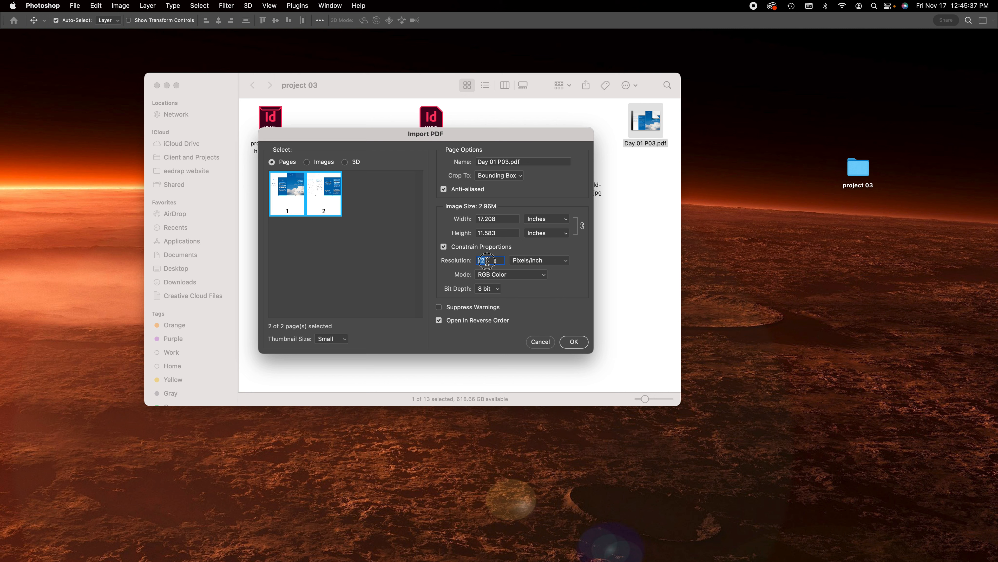
text(150)
click(573, 341)
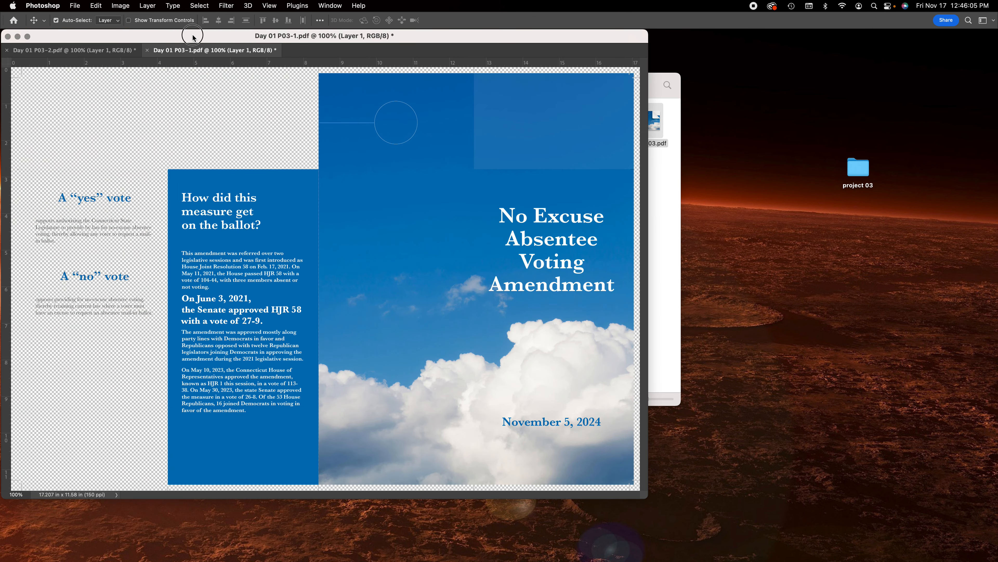
drag(192, 37, 489, 84)
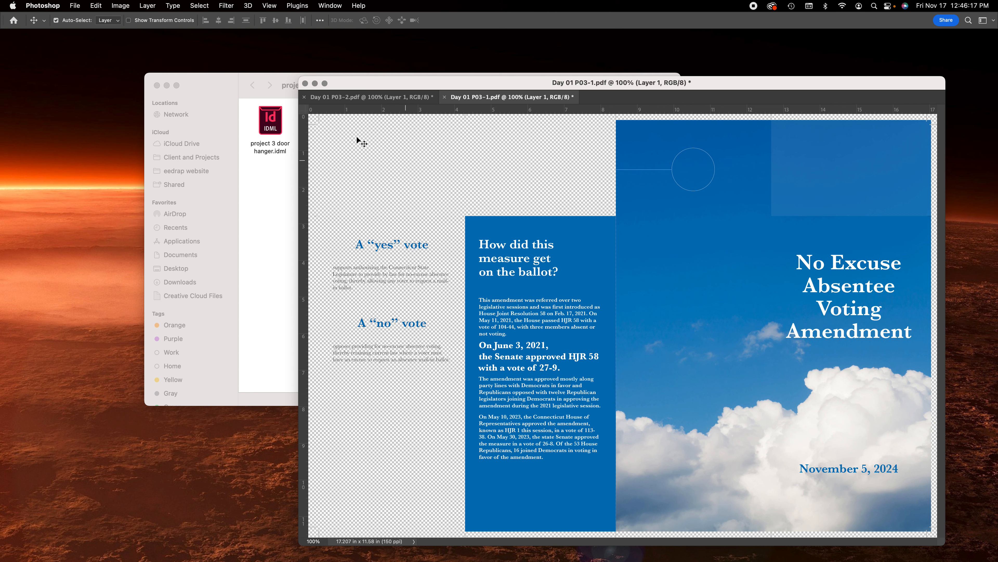
drag(403, 82, 369, 75)
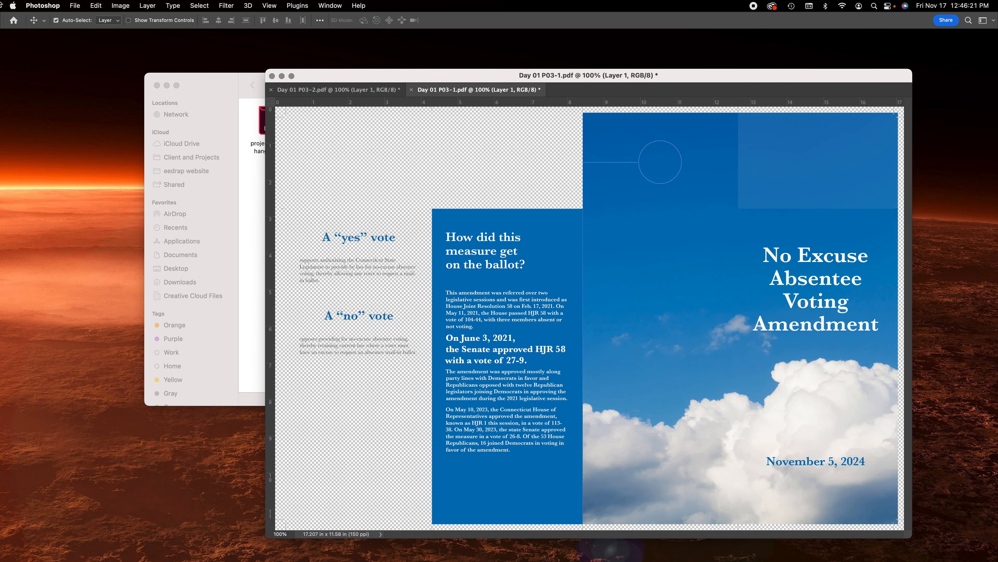
Create a new blank document 17.25 inches wide and 11.5 inches high at 150 pixels/inch
click(75, 5)
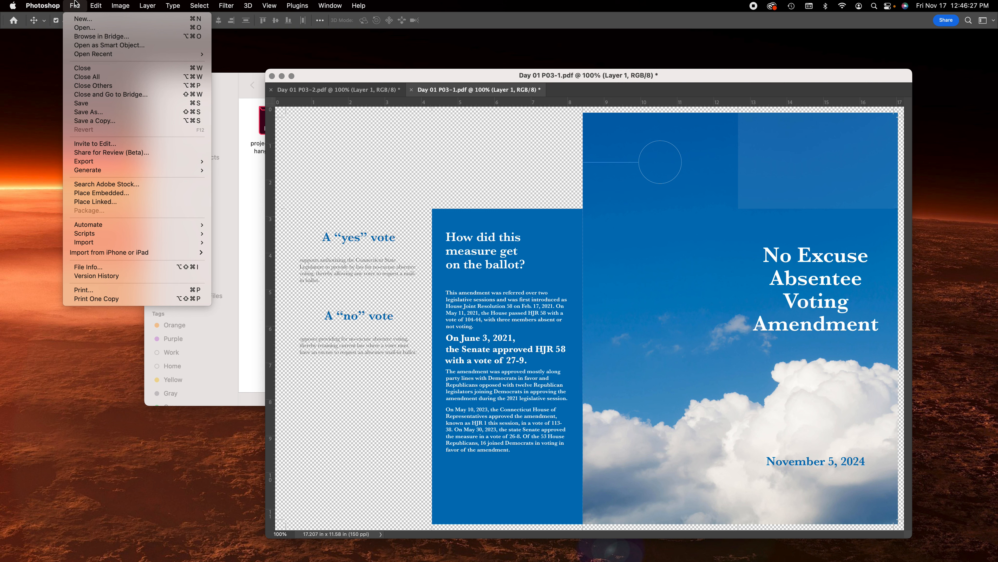
click(84, 19)
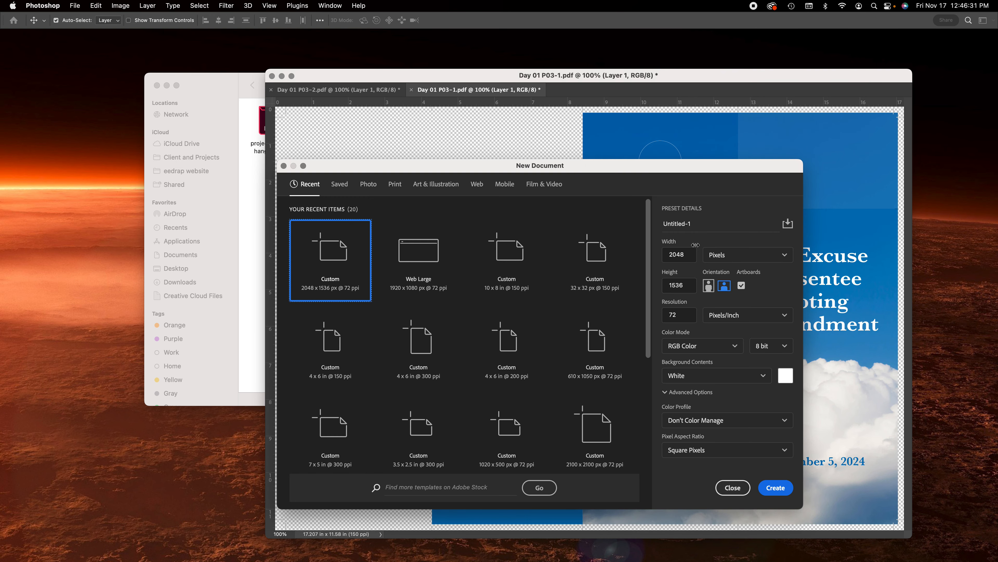
click(684, 312)
text(150)
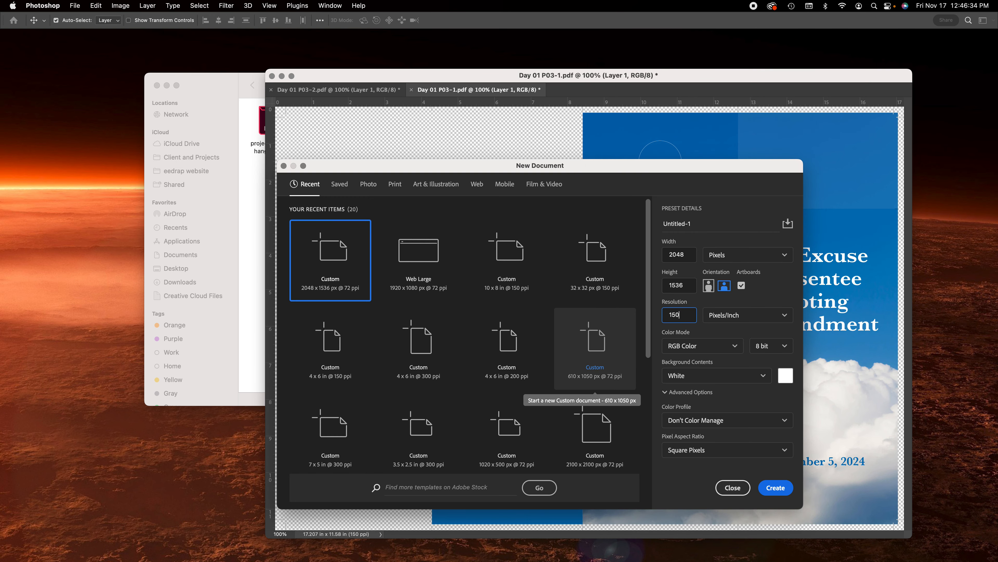
click(744, 255)
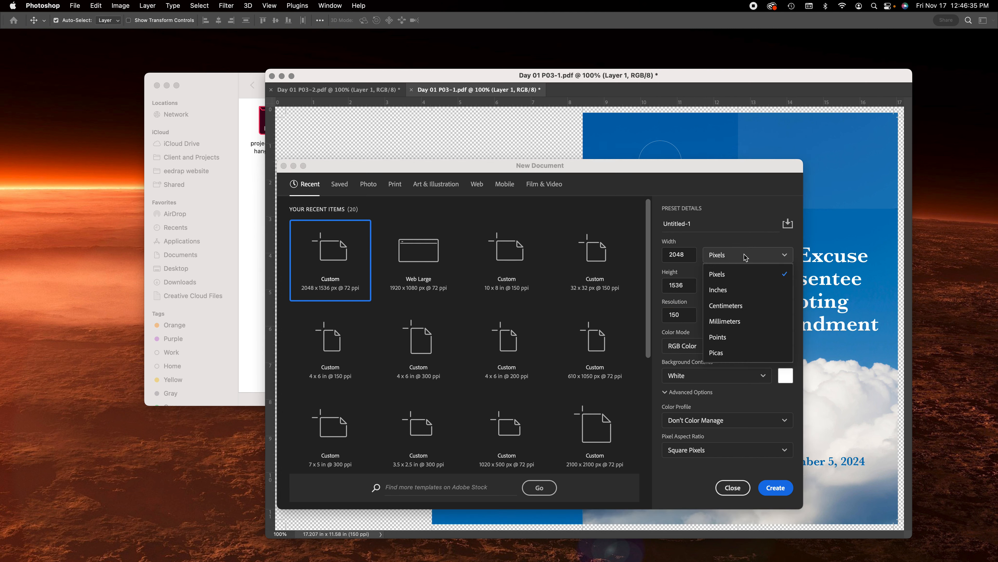
click(737, 292)
double_click(678, 254)
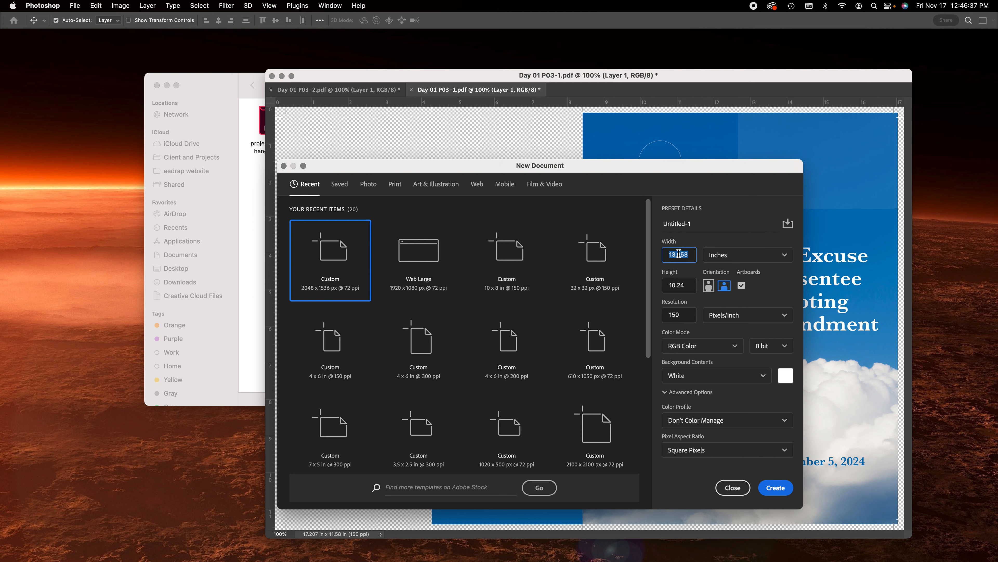
text(17)
double_click(683, 288)
text(11.5)
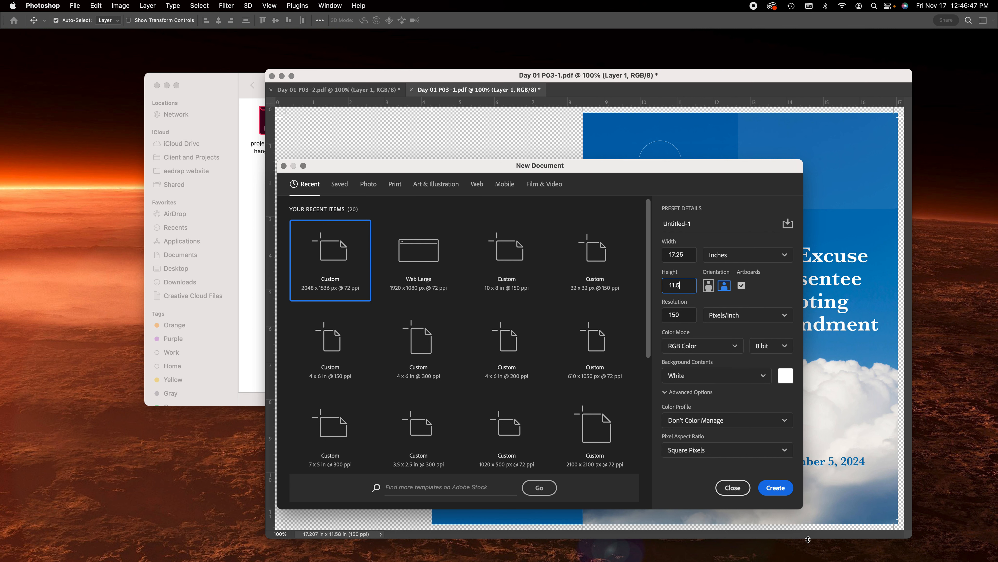
click(777, 488)
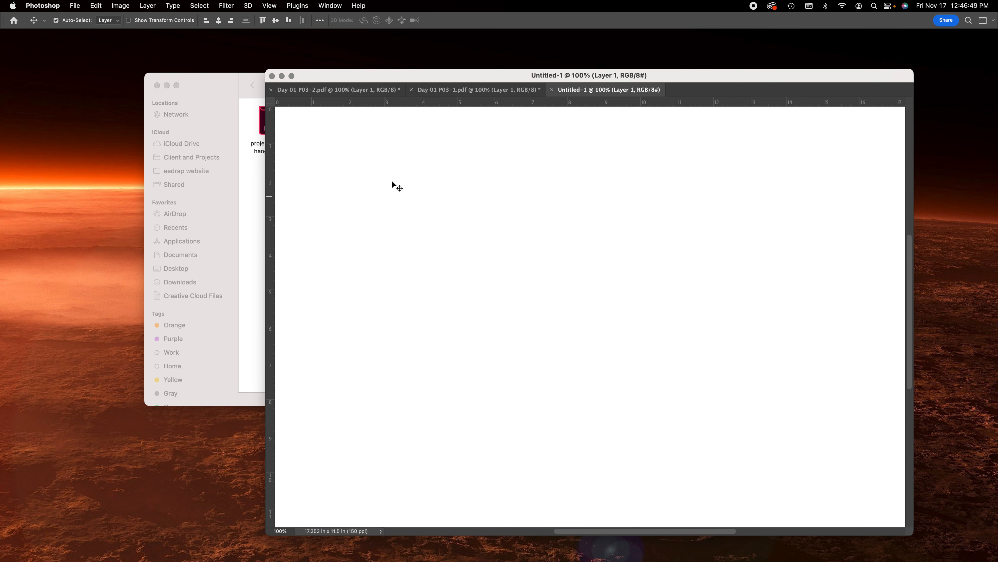
Float the new blank document in its own window and arrange it beside the window holding the PDF pages
click(600, 90)
drag(601, 91, 147, 86)
drag(727, 71, 809, 57)
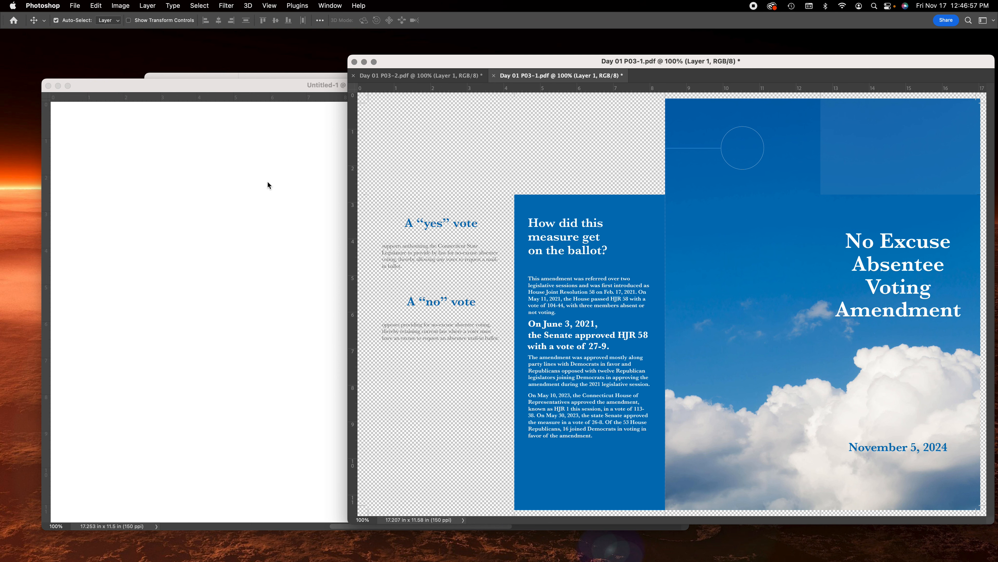
click(327, 4)
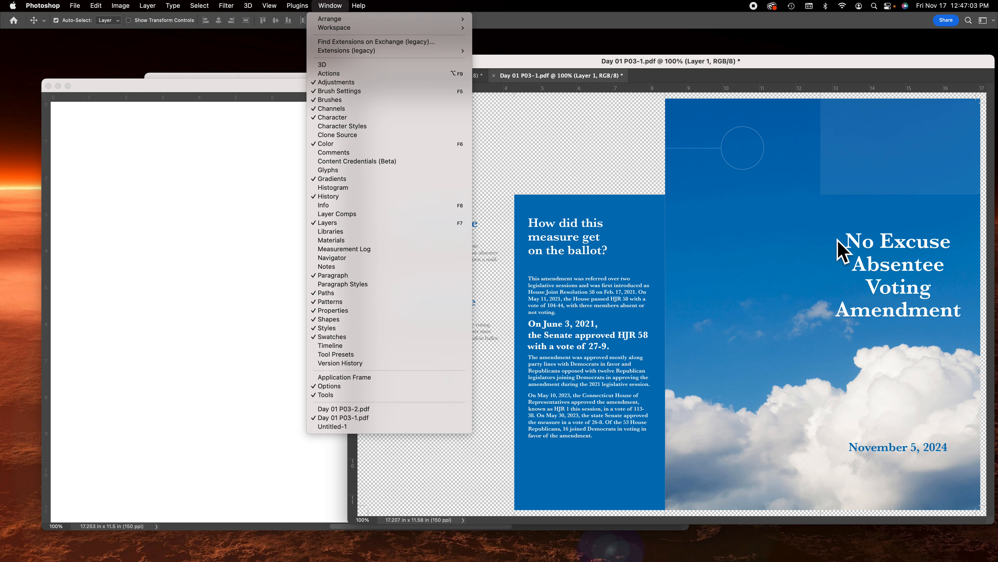
click(625, 10)
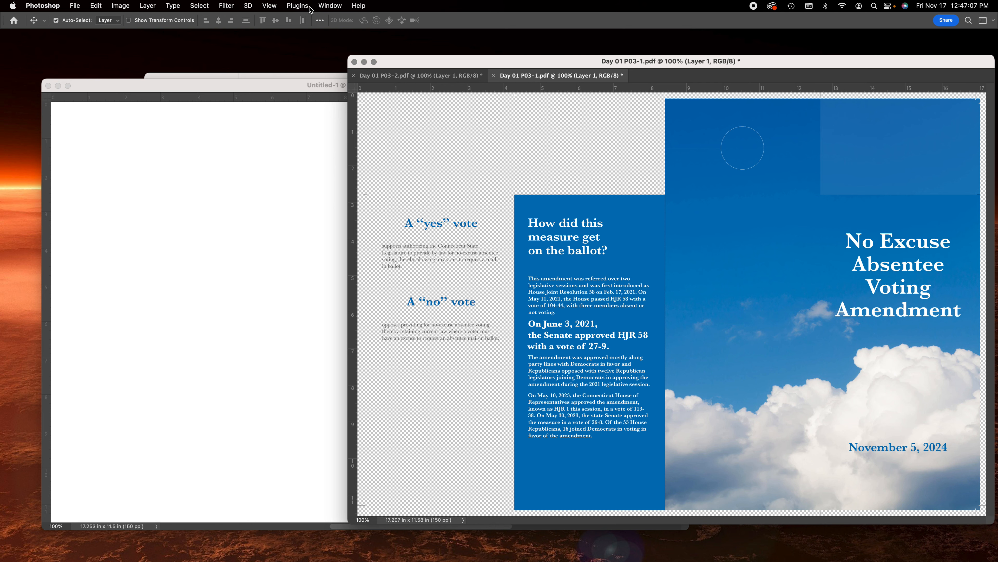
drag(603, 64, 632, 59)
drag(361, 91, 335, 91)
click(578, 59)
drag(607, 62, 537, 69)
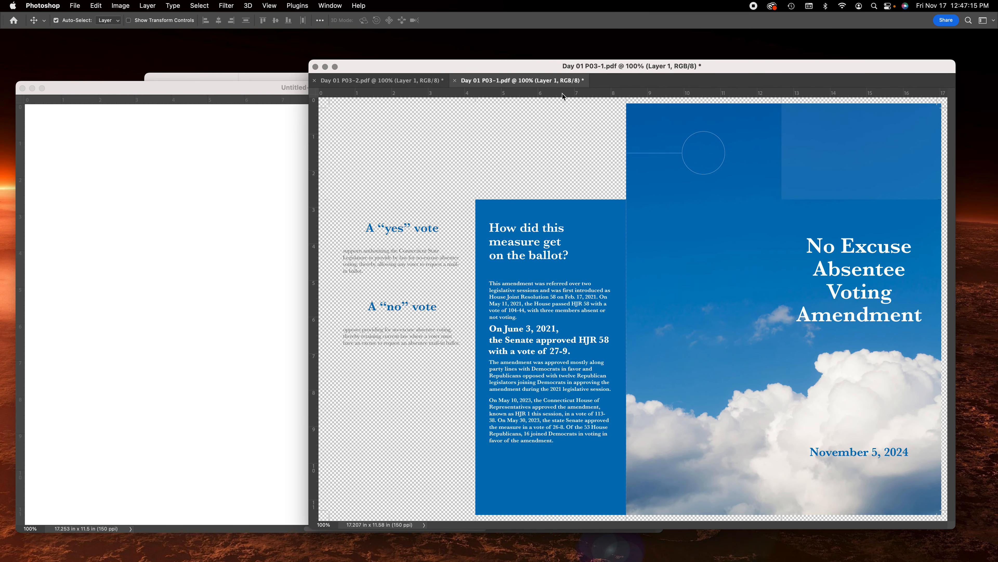
Flatten both imported page images, Day 01 P03-1.pdf and Day 01 P03-2.pdf
click(225, 5)
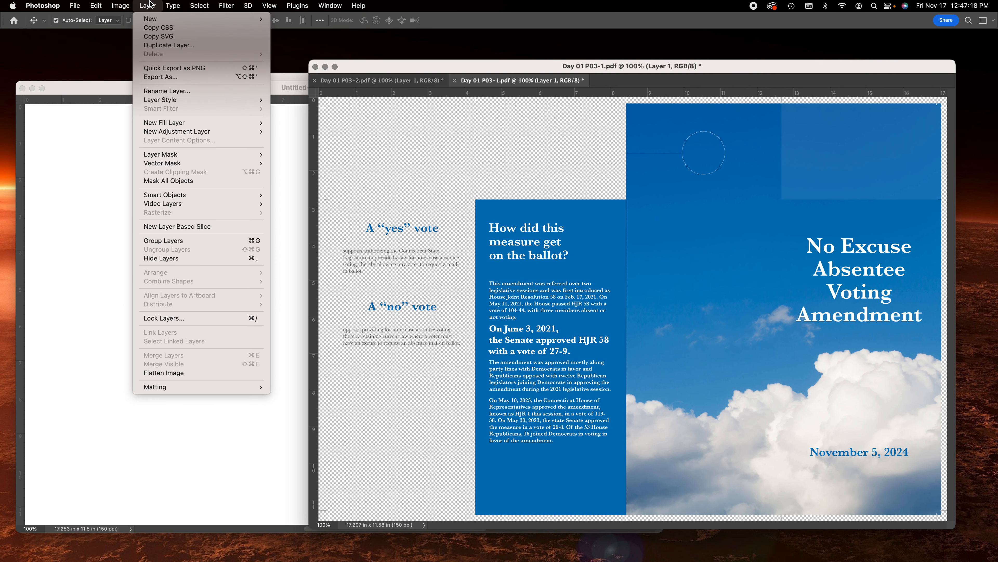
click(181, 372)
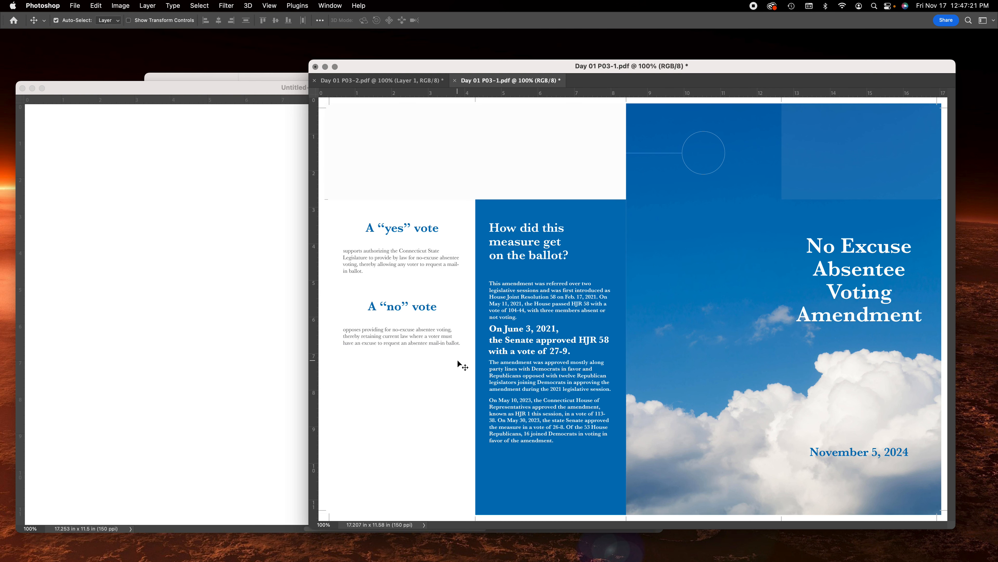
click(426, 83)
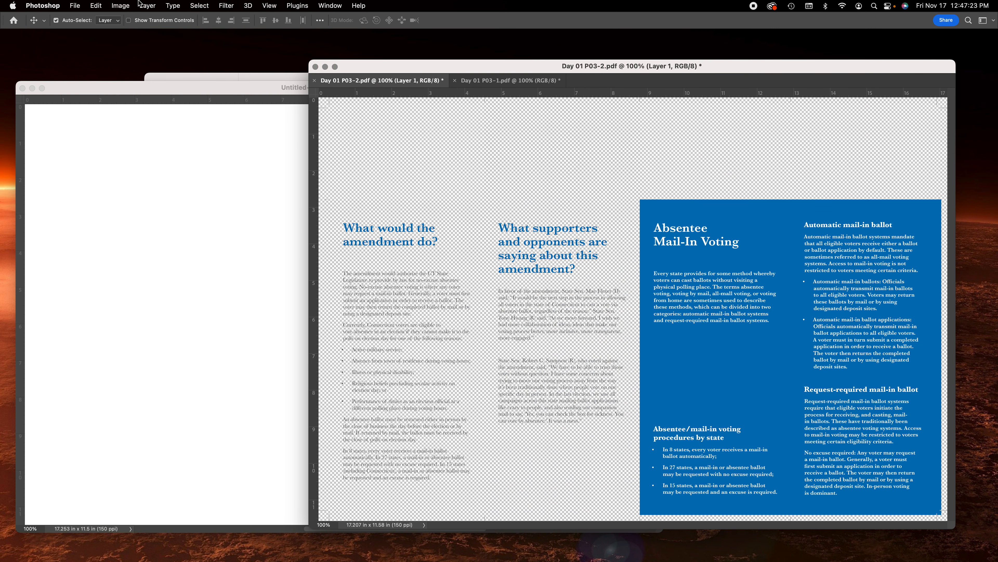
click(169, 5)
mouse_move(148, 6)
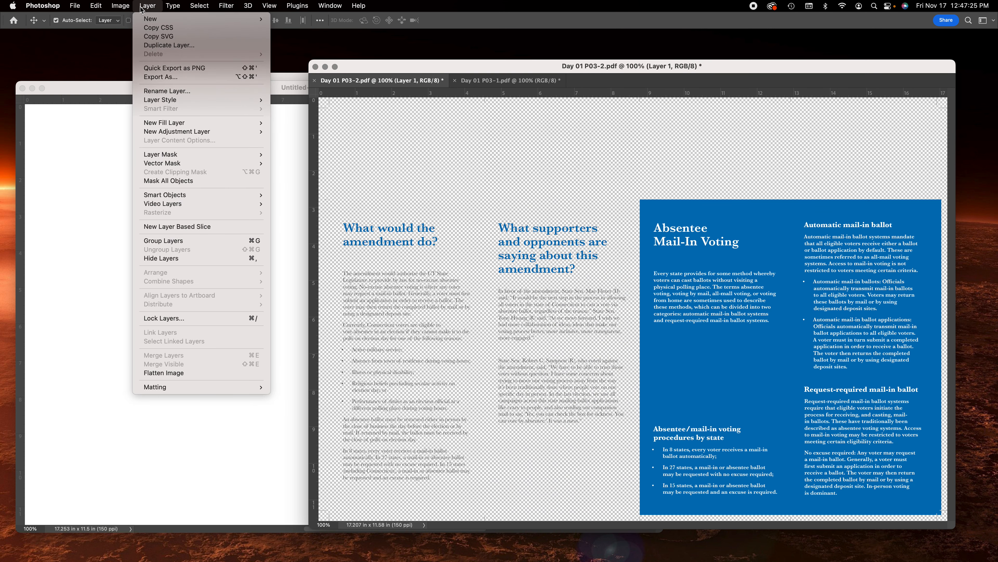
click(183, 373)
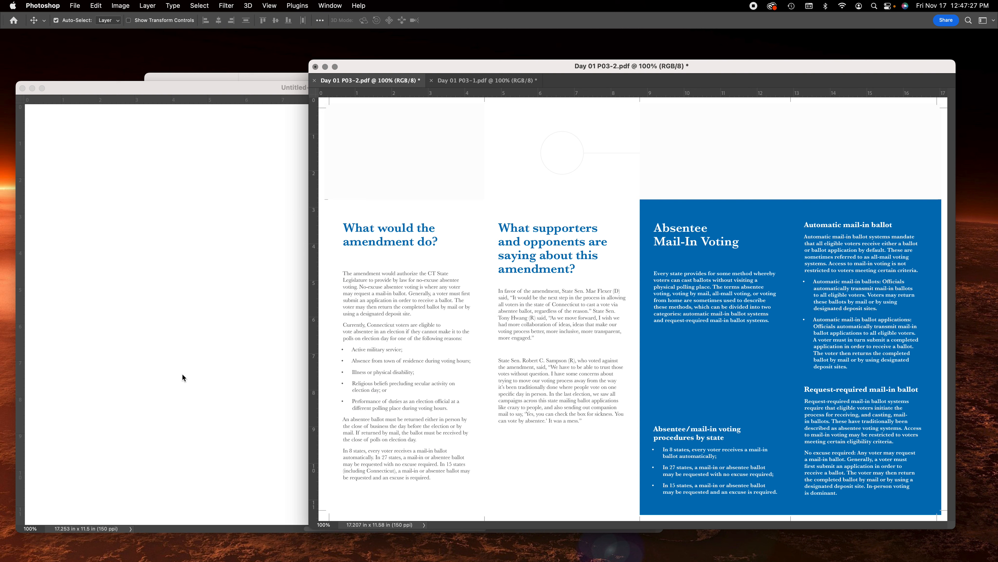
Place a horizontal guide at the top trim mark of Day 01 P03-2.pdf, aligned with a rectangular marquee edge
drag(504, 61, 439, 39)
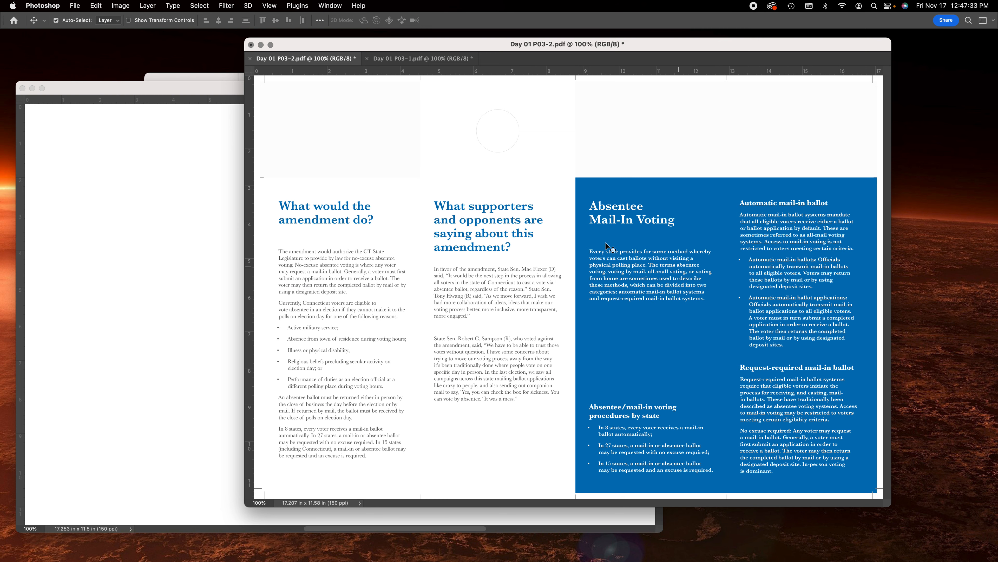
key(super)
key(super+plus)
key(super+plus)
key(super+plus)
scroll(340, 233, up, 10)
scroll(339, 232, left, 10)
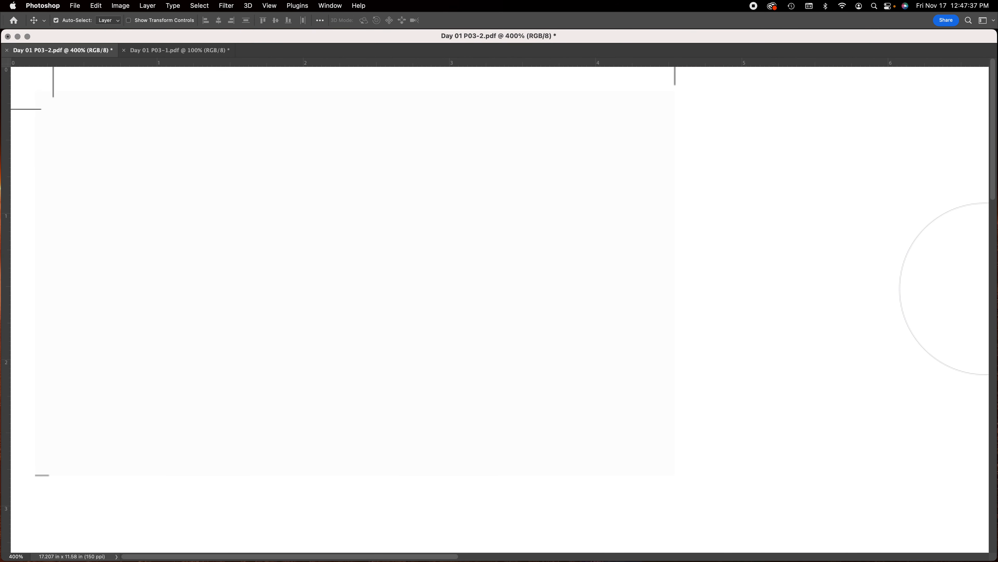
key(m)
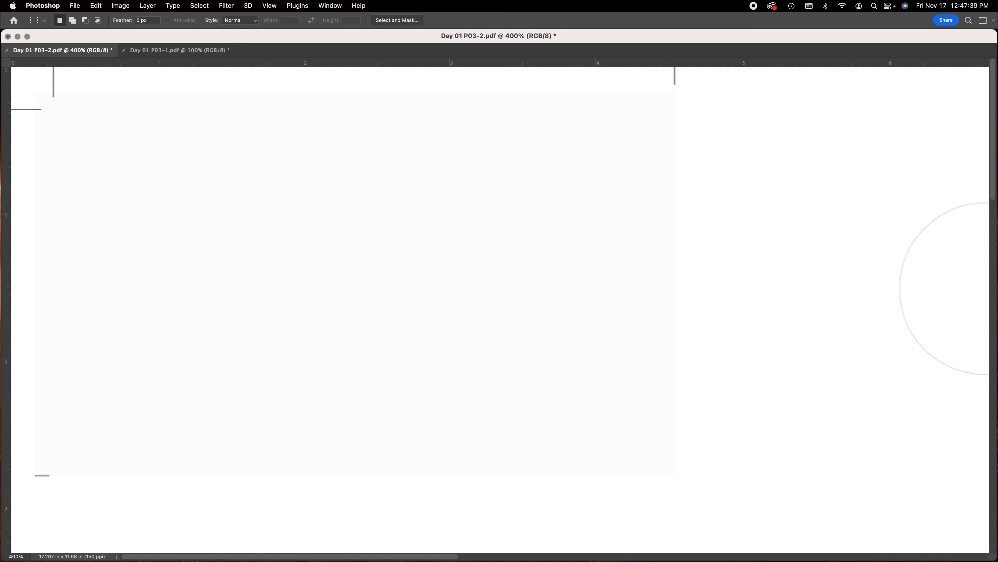
drag(0, 124, 59, 167)
drag(141, 161, 3, 109)
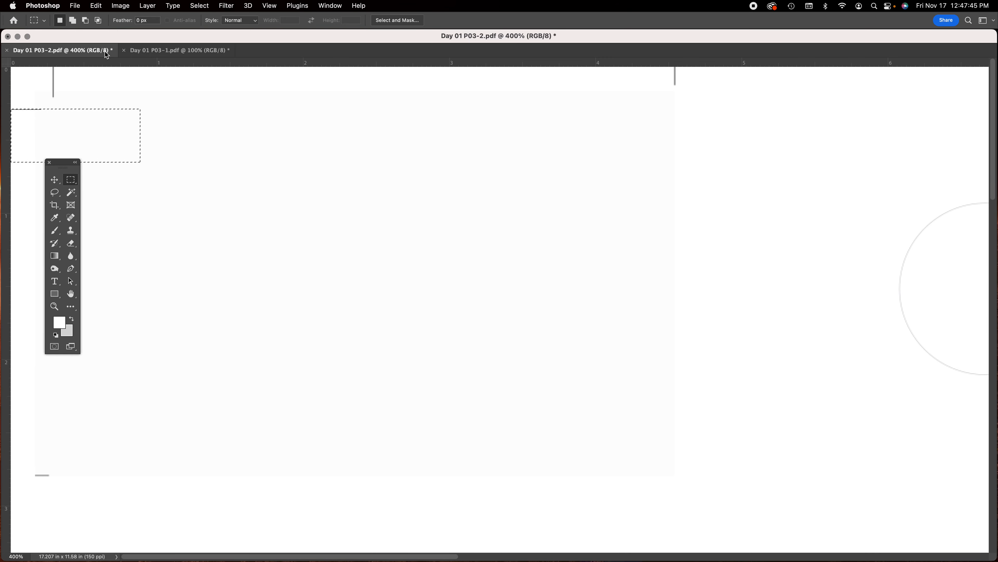
drag(112, 66, 157, 109)
Place vertical guides at the left trim mark and the first fold mark, each aligned with a marquee selection edge
drag(159, 201, 54, 55)
drag(9, 109, 54, 109)
drag(551, 218, 676, 35)
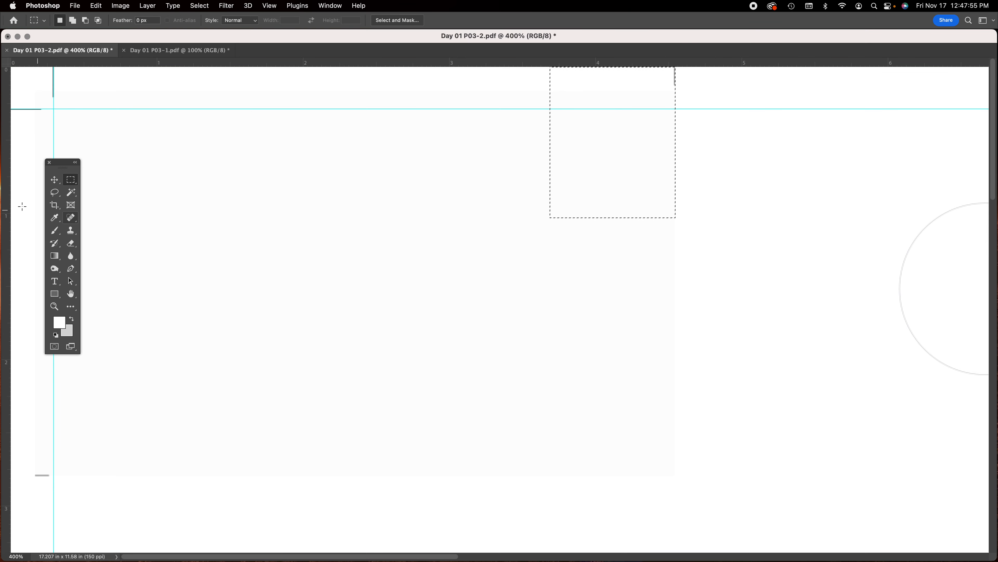
drag(8, 143, 679, 163)
Place a vertical guide at the second fold mark using a marquee edge for alignment, and clear the selection
scroll(680, 163, right, 15)
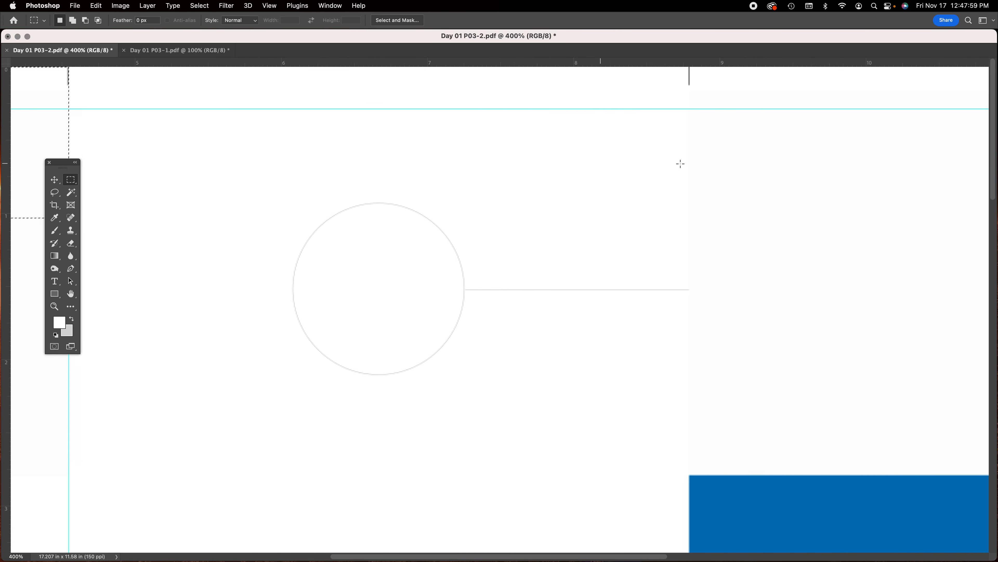
drag(426, 395, 558, 10)
drag(10, 170, 556, 197)
drag(623, 211, 622, 210)
scroll(627, 210, right, 10)
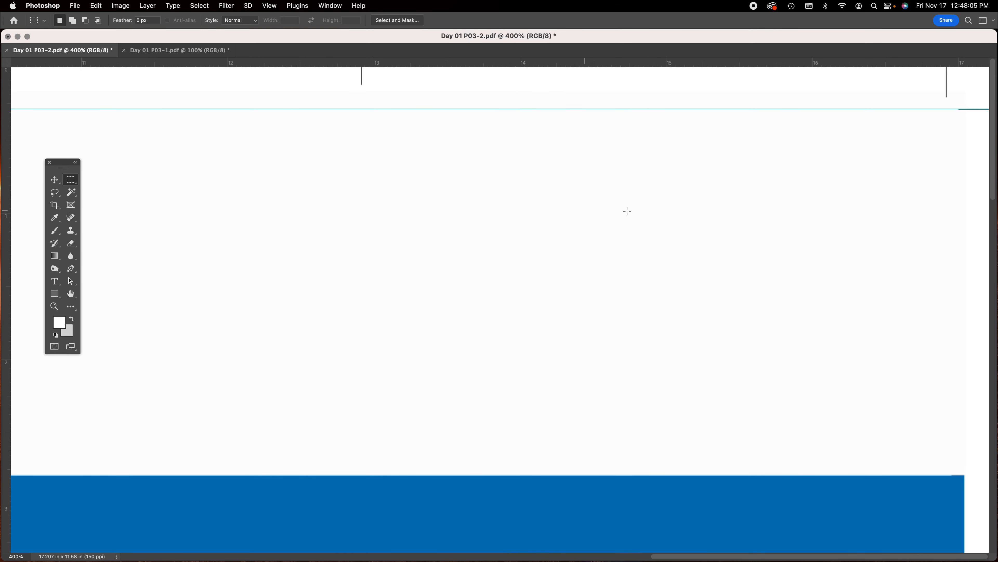
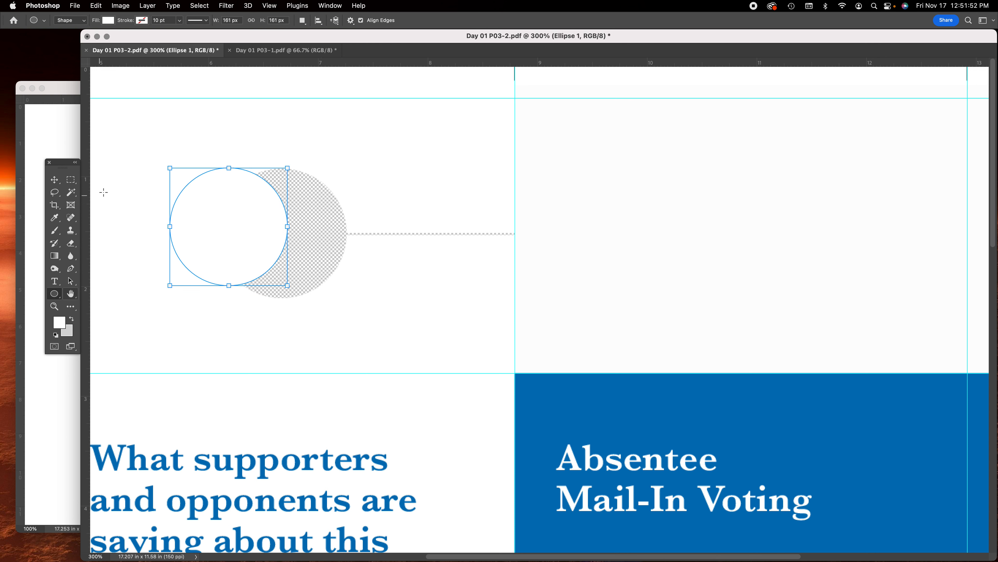
Undo the white ellipse, set the shape fill to black, and draw a circle about 182 px wide over the transparent round hole
key(super+z)
click(110, 21)
click(108, 21)
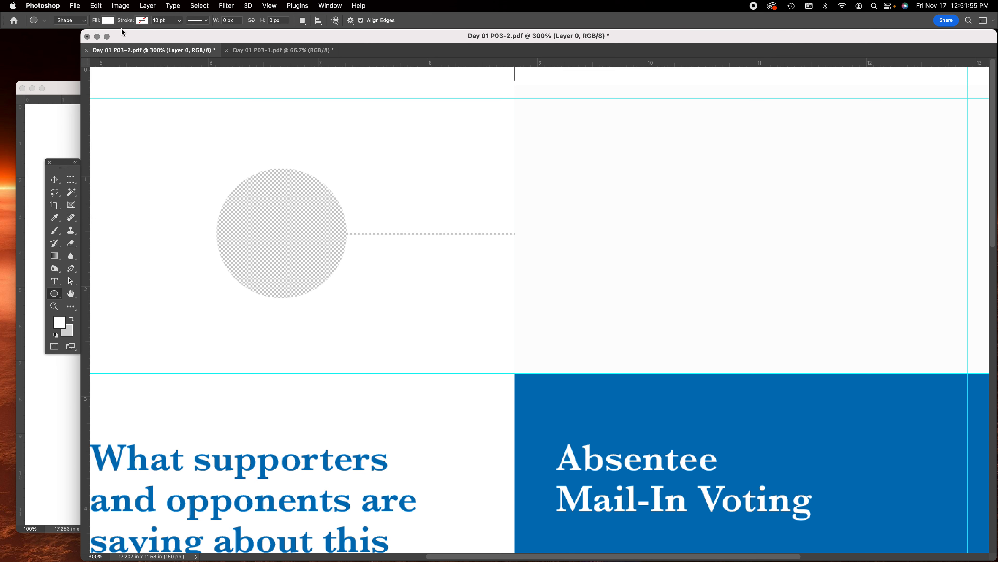
click(108, 20)
click(109, 72)
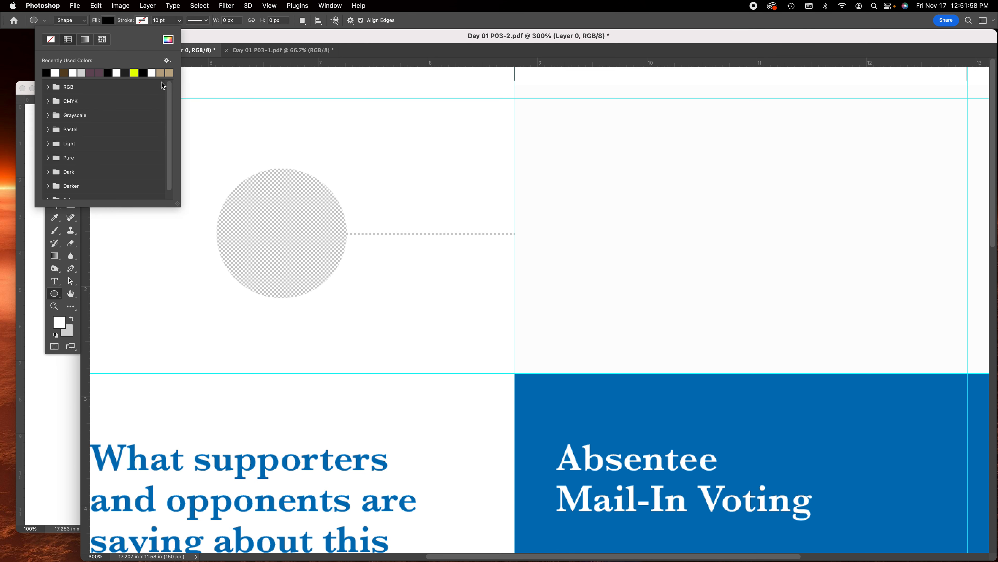
click(245, 174)
click(479, 291)
drag(201, 167, 334, 300)
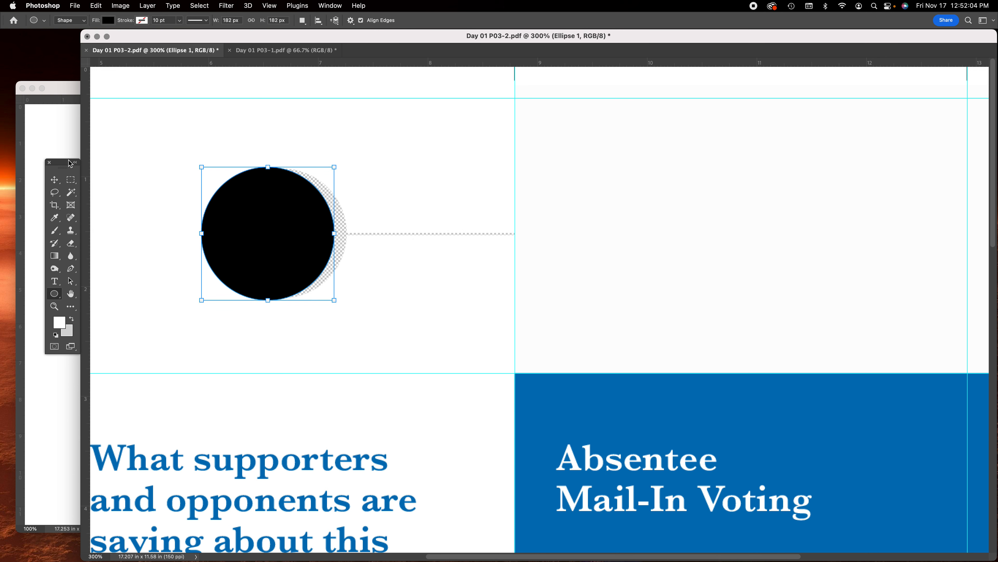
Move and scale the black circle so that it exactly covers the transparent round hole
click(54, 180)
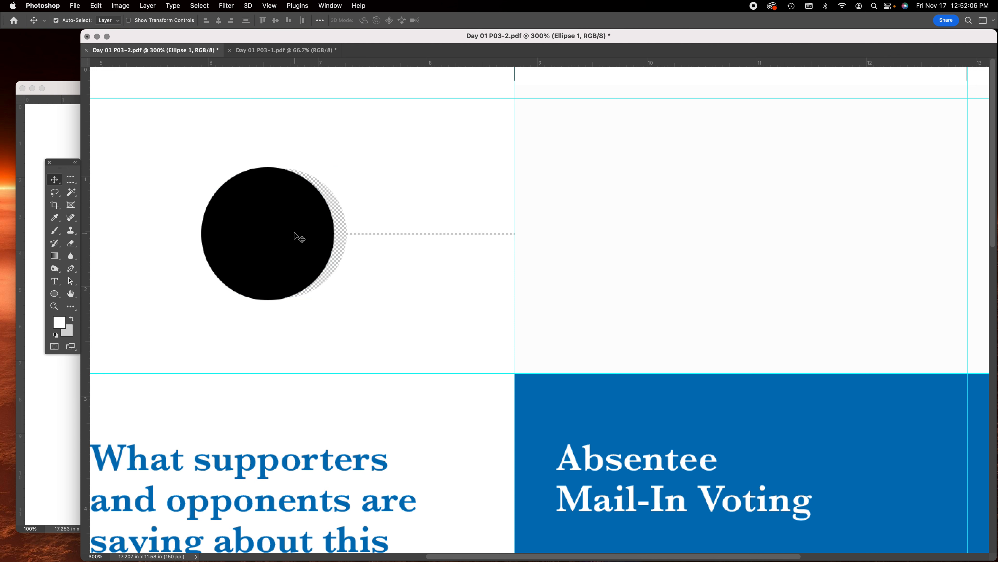
mouse_move(288, 239)
mouse_down()
mouse_move(305, 258)
mouse_move(301, 238)
mouse_up()
key(super+t)
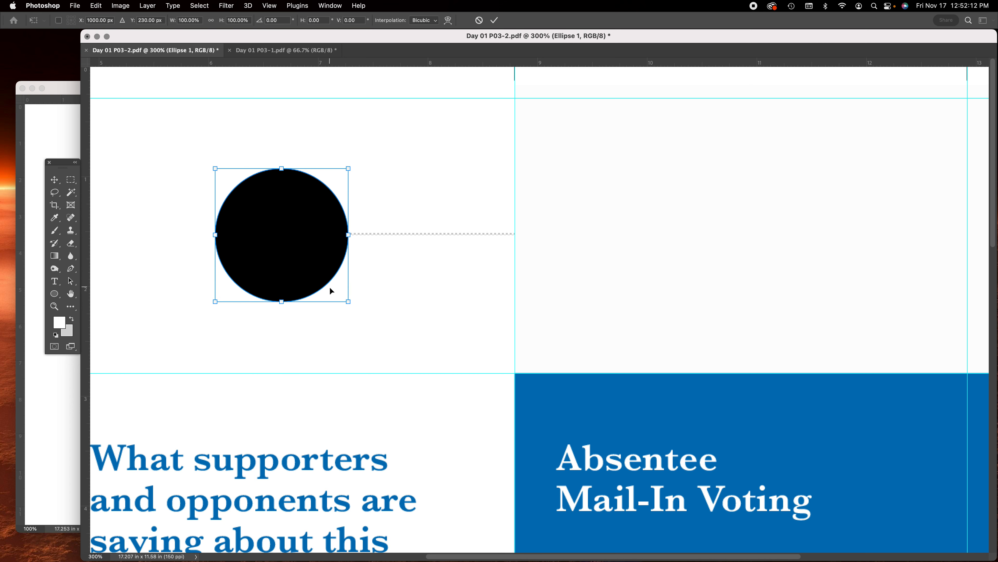
mouse_move(347, 301)
mouse_down()
mouse_move(330, 283)
mouse_move(344, 299)
mouse_up()
drag(300, 235, 303, 236)
key(Return)
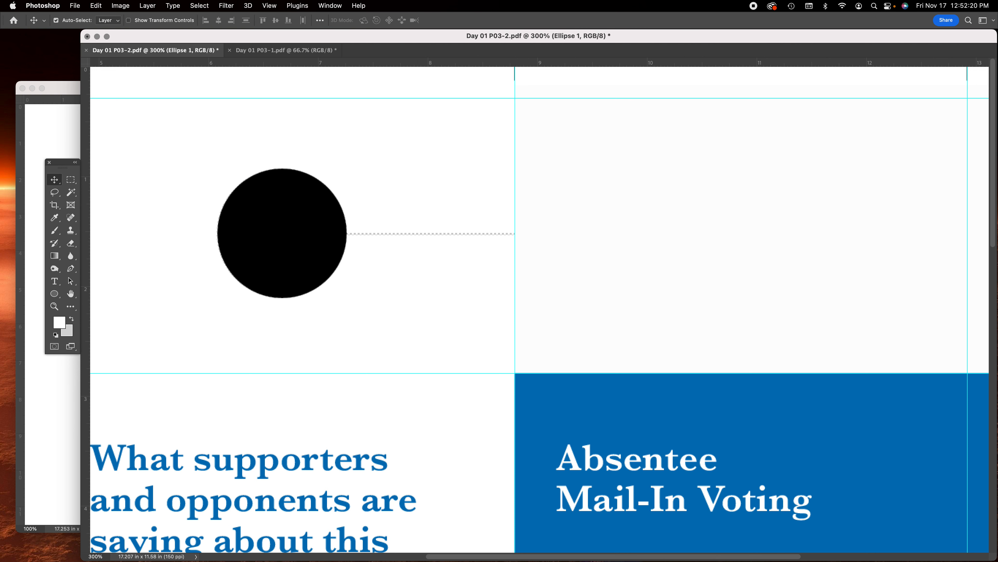
Load the circle's outline as a selection and delete the Ellipse 1 layer, leaving the hole open and nothing selected
key(F7)
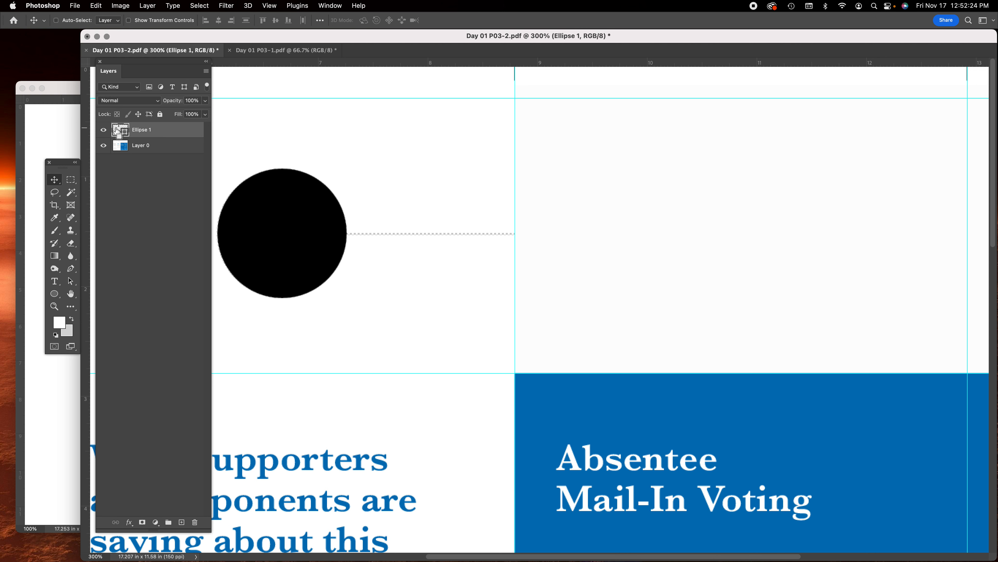
super+click(121, 129)
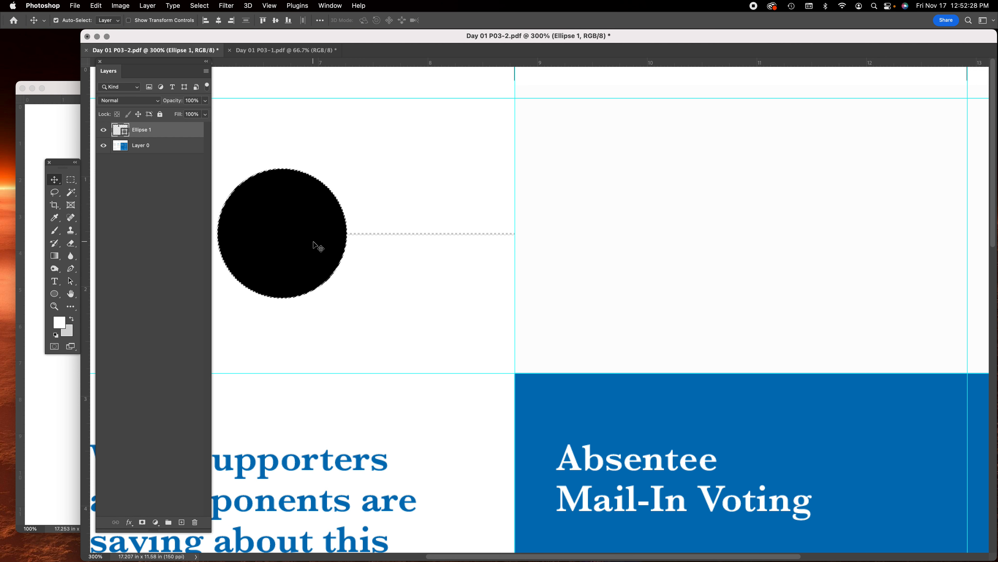
drag(161, 132, 194, 522)
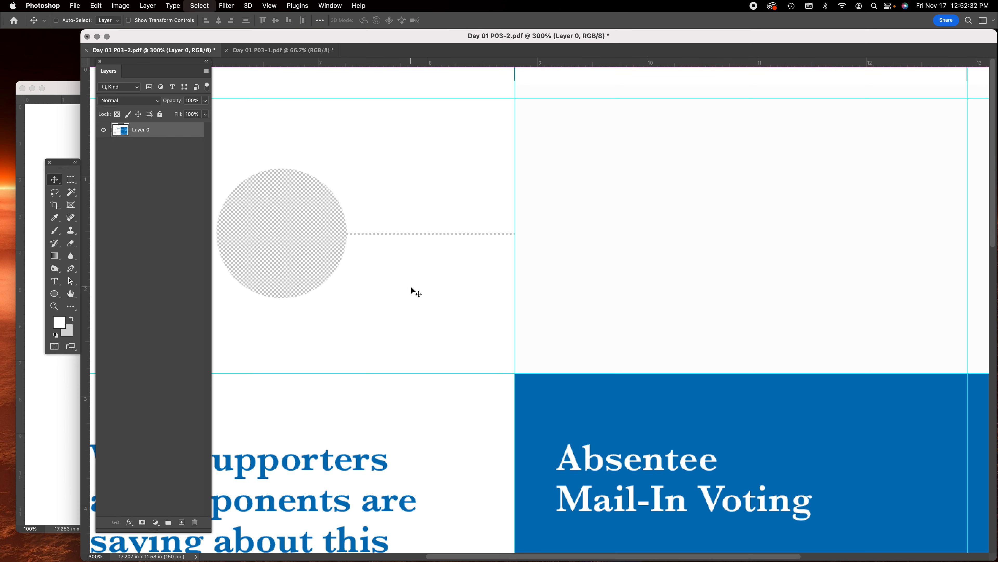
key(super+1)
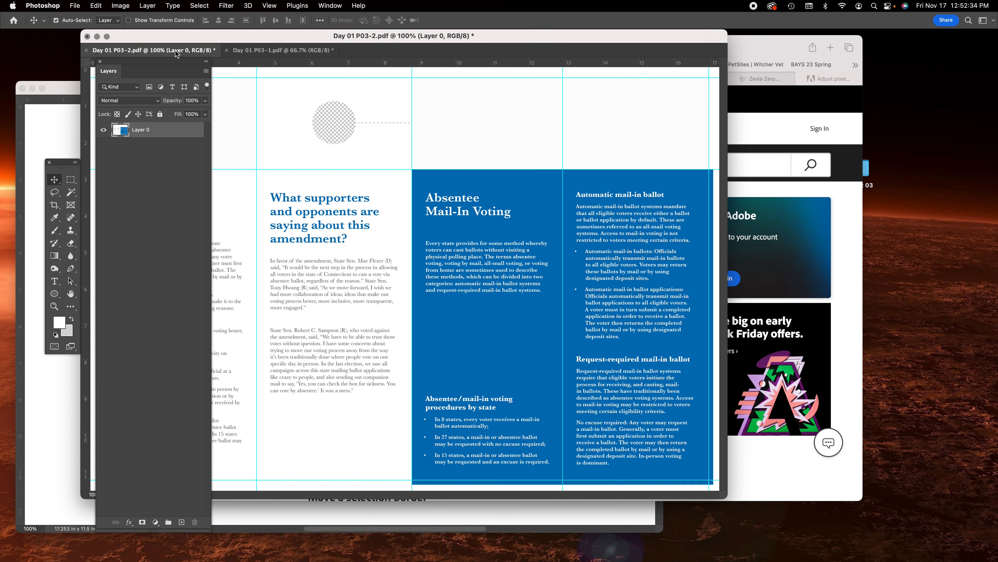
Arrange the workspace so both Photoshop documents are accessible, clearing the Layers panel away and minimizing the browser window
drag(169, 63, 0, 62)
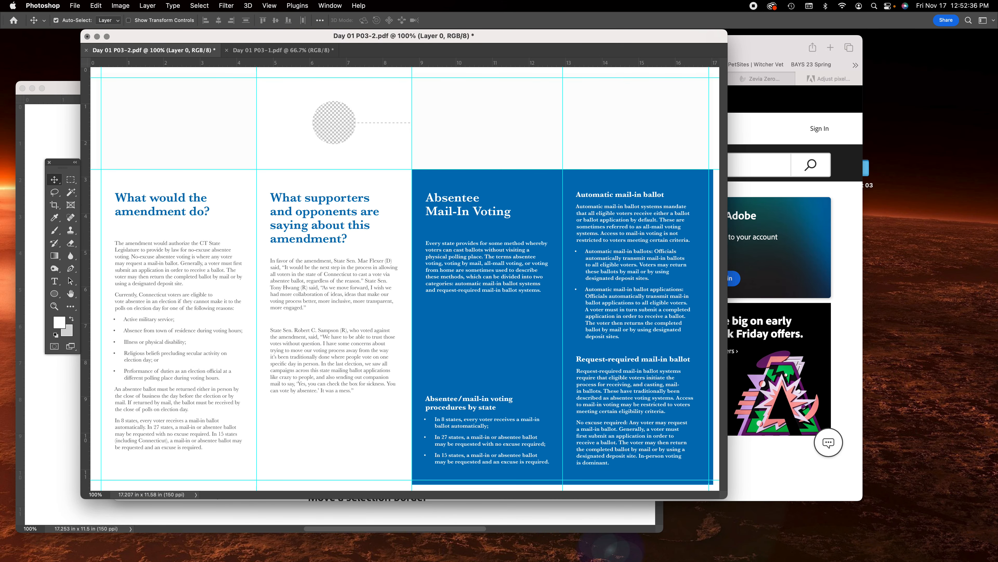
drag(305, 37, 490, 53)
drag(64, 164, 47, 151)
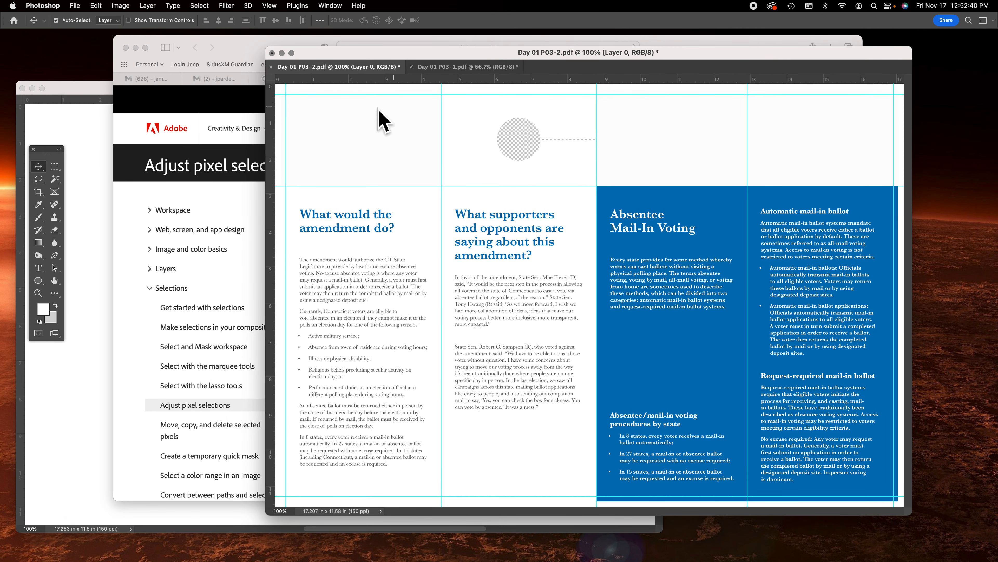
click(231, 51)
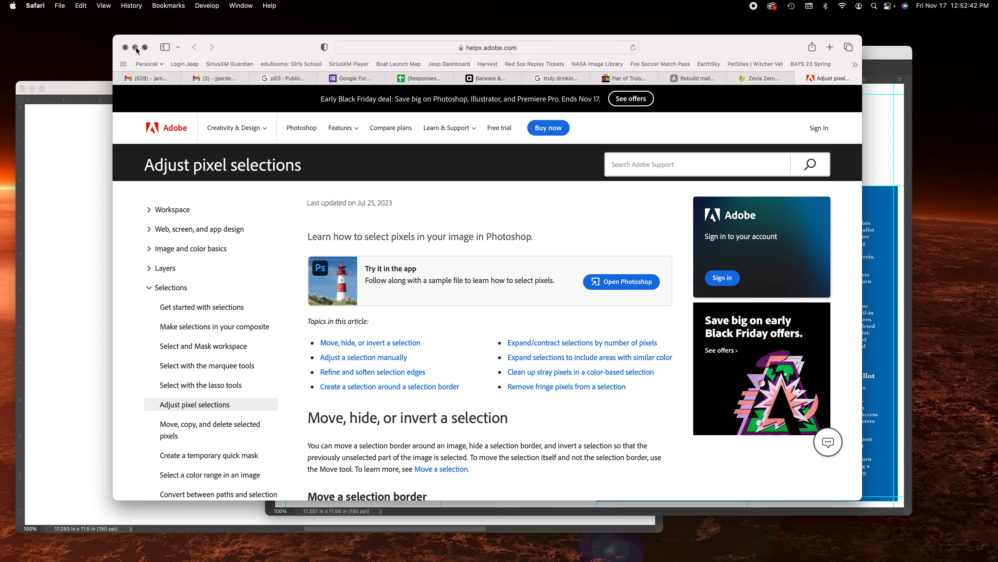
click(139, 48)
click(634, 71)
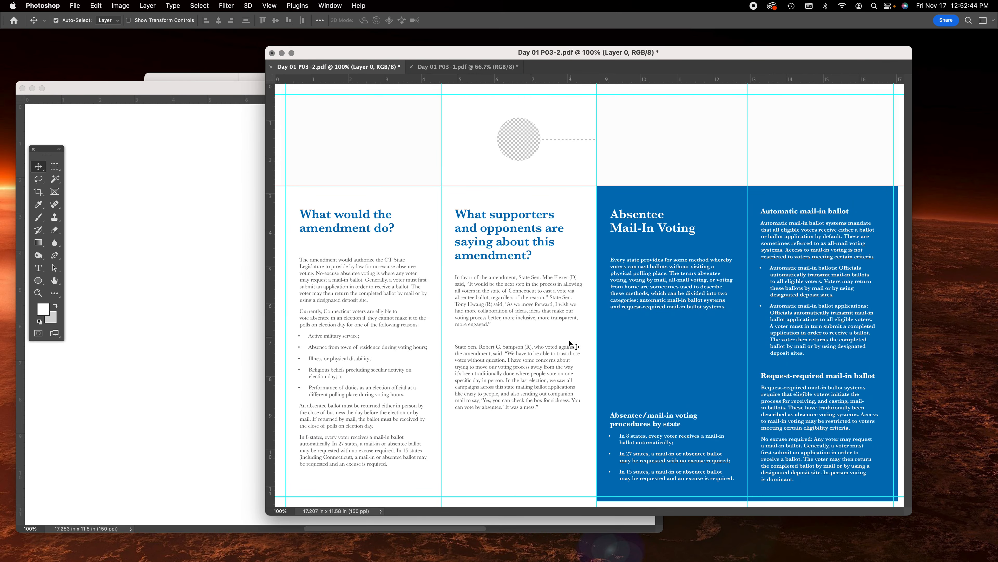
Select the second brochure panel with a rectangular marquee snapped to the trim and fold guides
key(m)
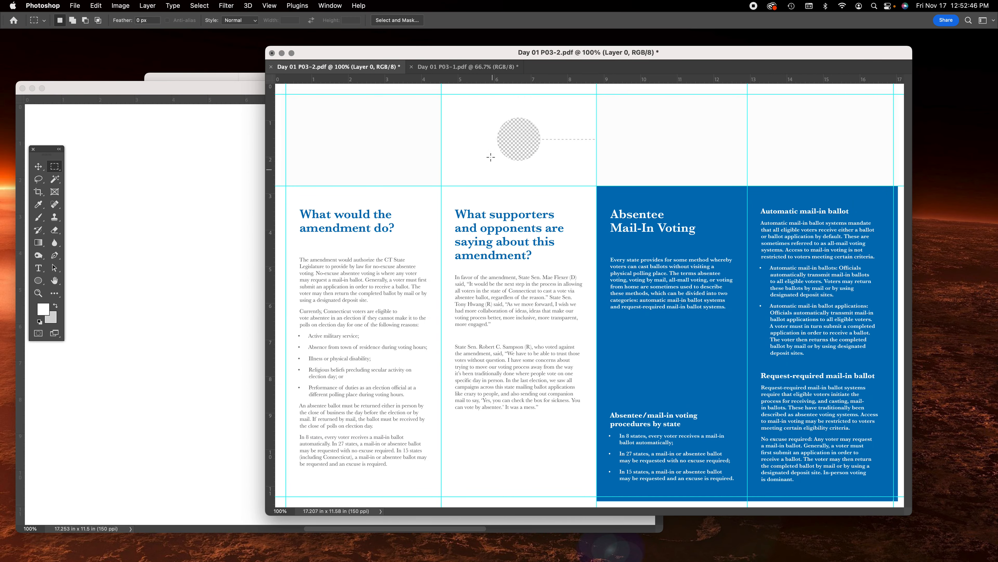
drag(441, 95, 593, 496)
click(39, 168)
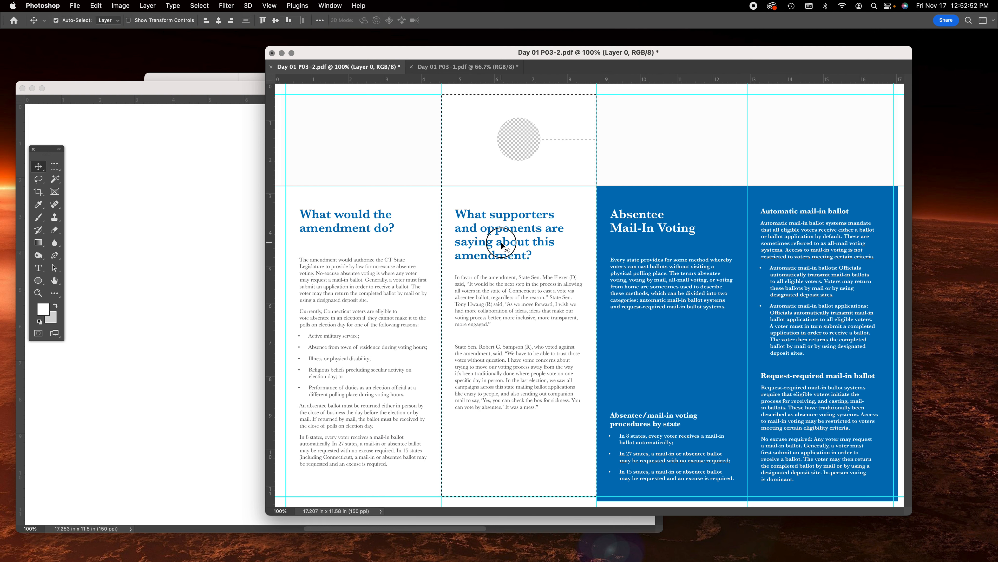
Paste a copy of the second panel into Untitled-1 and position it within the resized document window
key(super+c)
click(211, 267)
key(super+v)
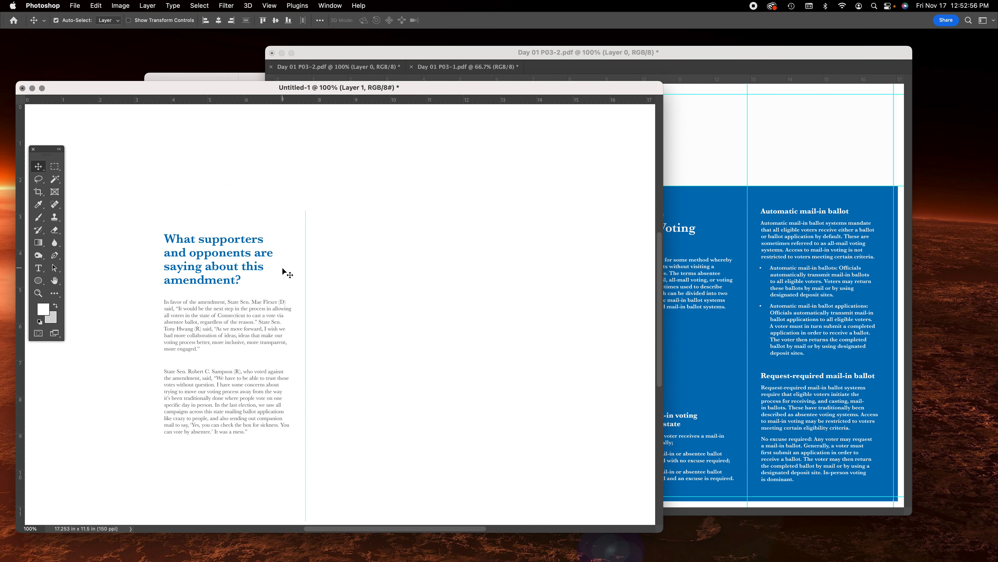
key(super+minus)
drag(503, 391, 647, 503)
drag(272, 315, 294, 299)
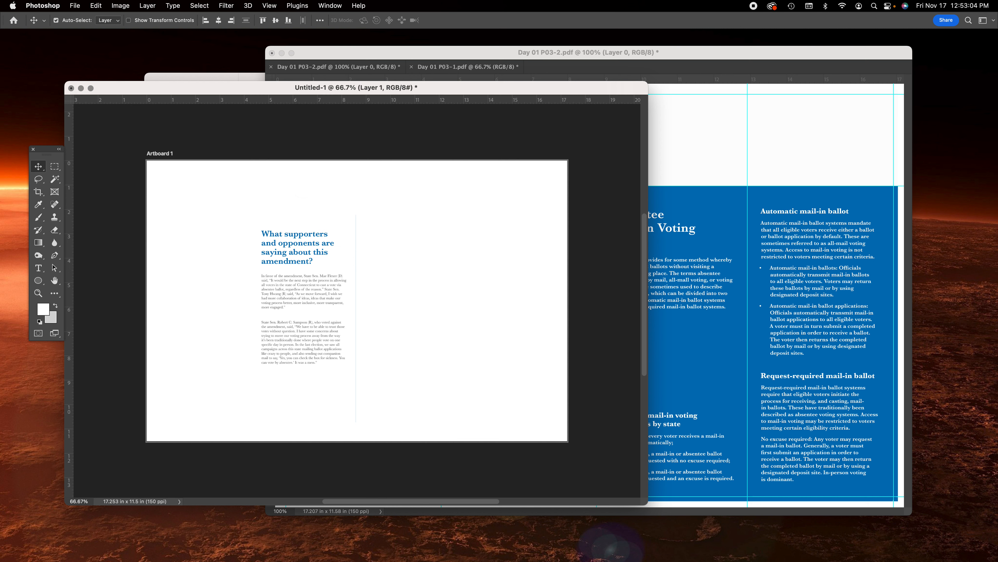
Add an empty layer to Untitled-1 and delete the pasted panel layer together with the white artboard
key(super+v)
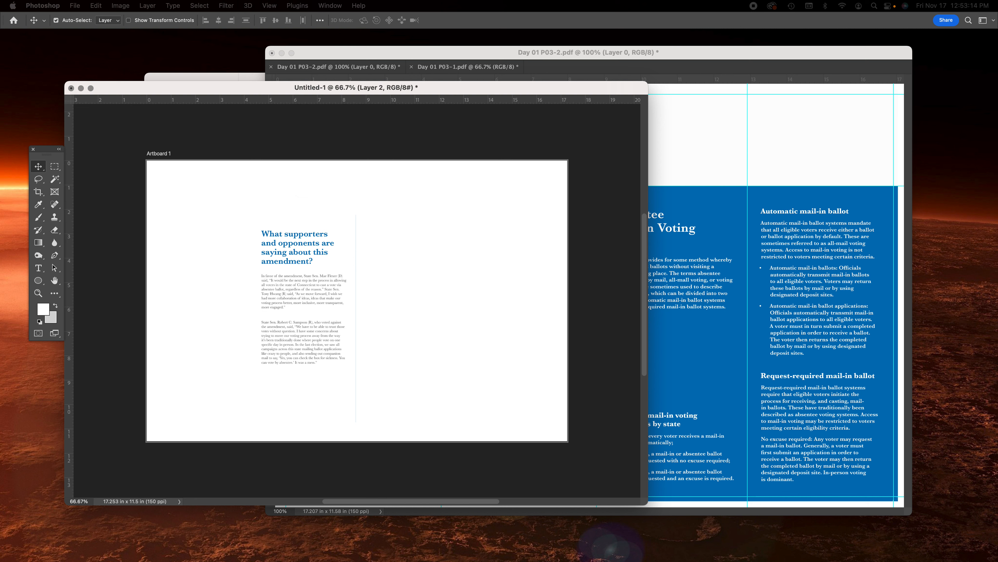
key(alt+[)
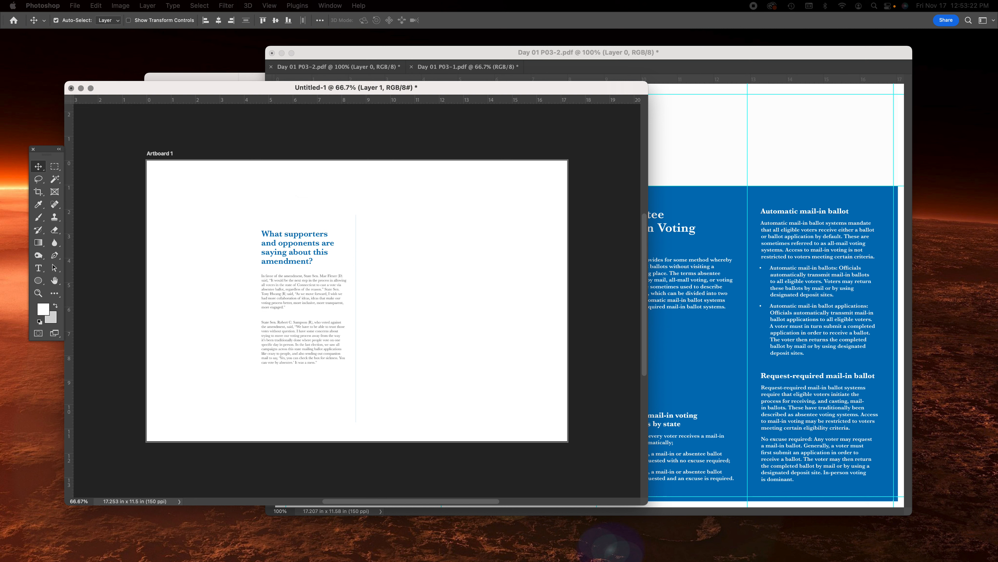
key(Delete)
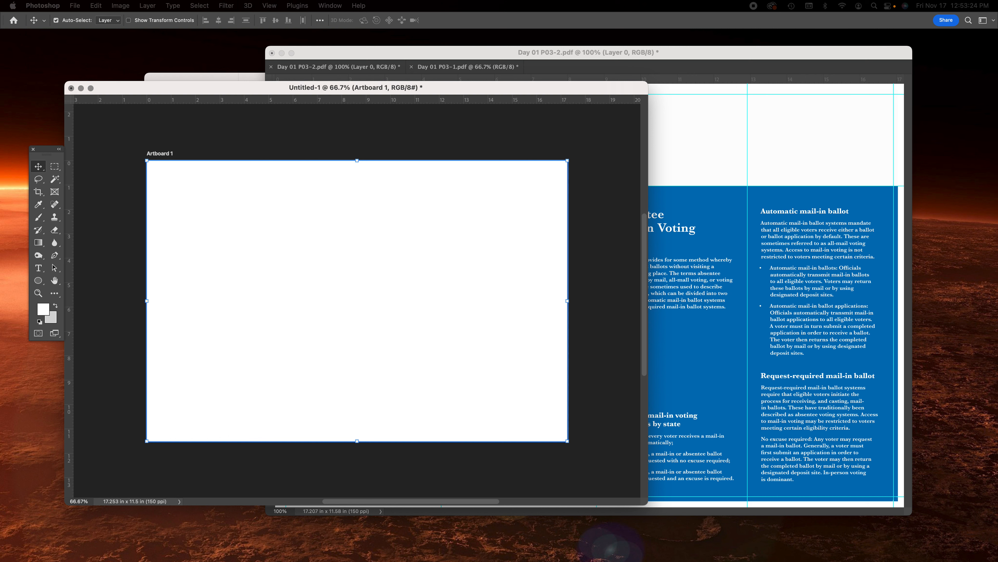
key(Delete)
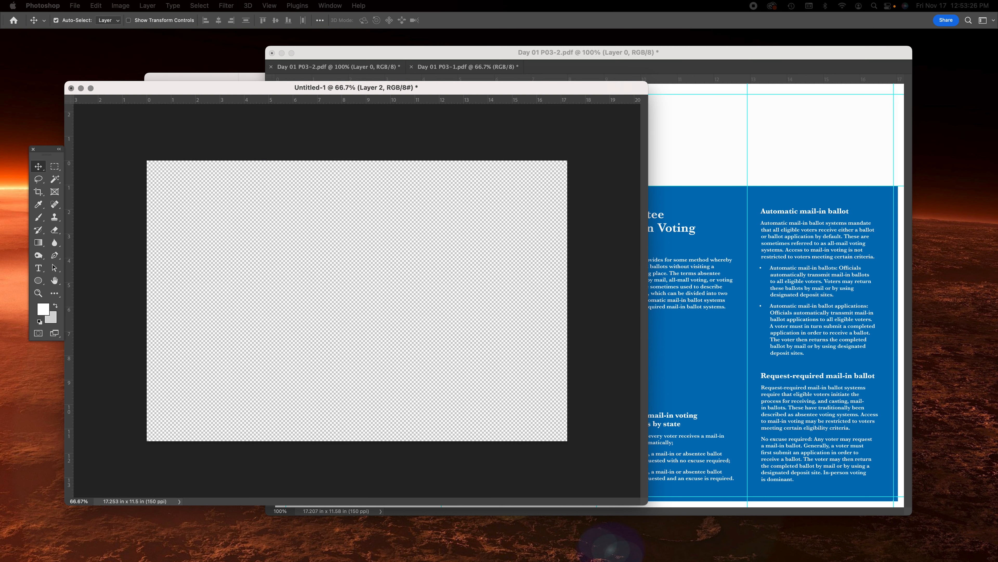
Set the foreground color to light gray #c3c3c3 and fill Layer 2 with it at 100% opacity
key(F7)
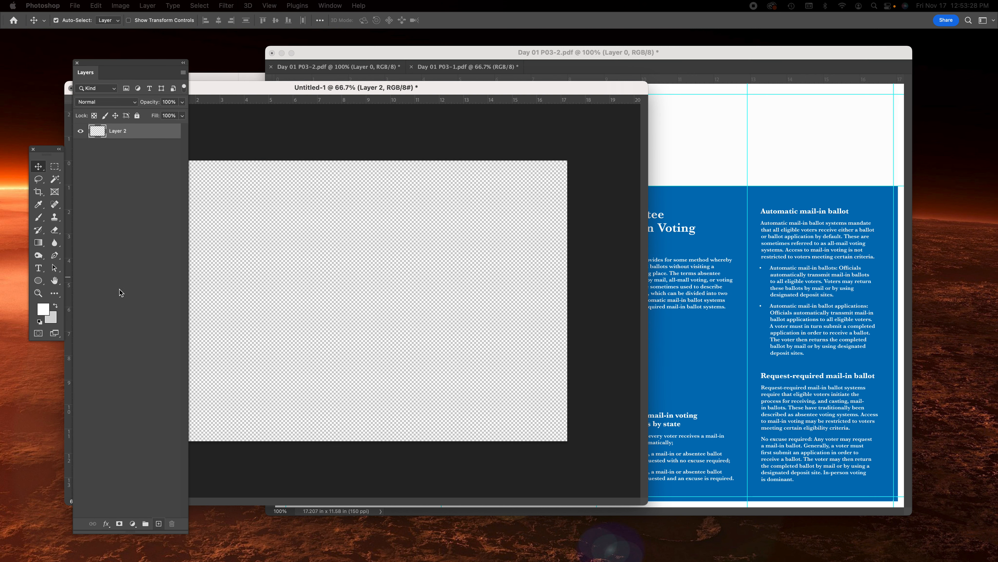
click(44, 314)
drag(226, 193, 226, 181)
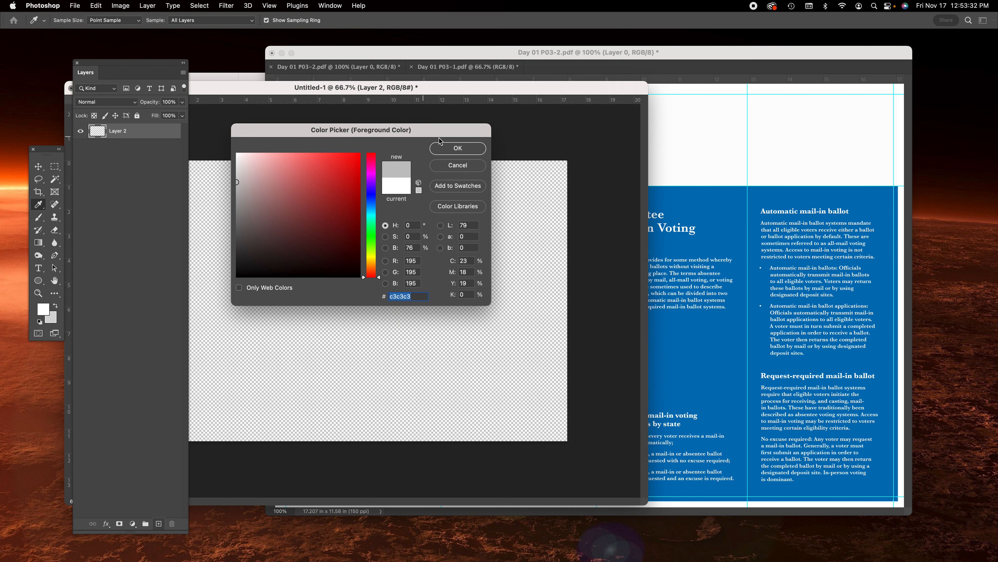
click(453, 150)
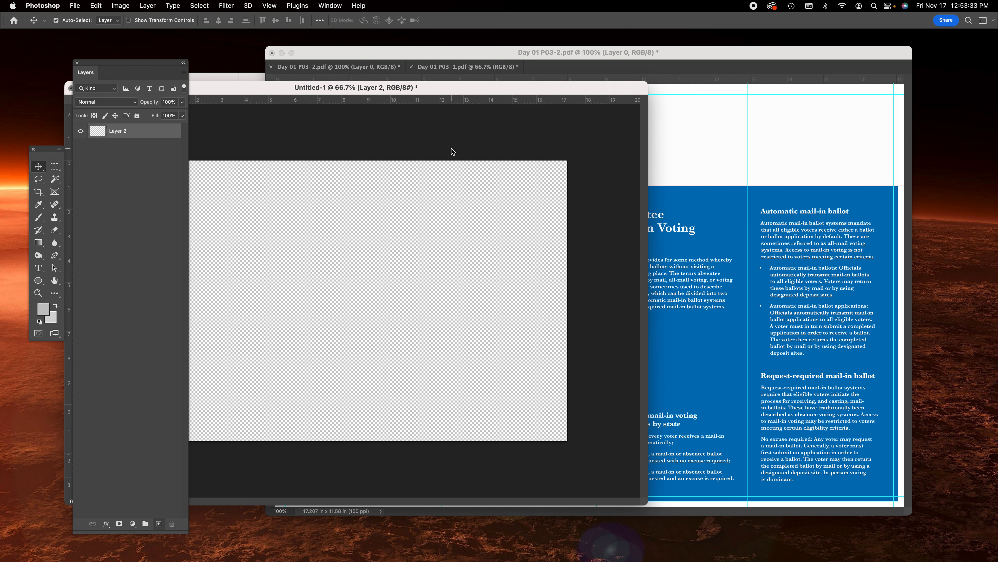
click(96, 6)
click(157, 167)
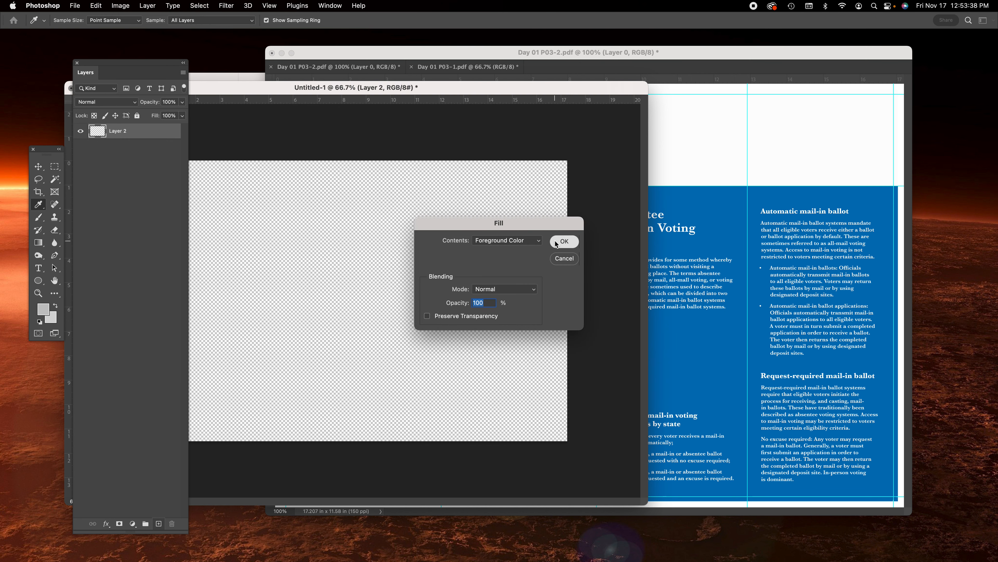
click(555, 240)
Transfer the selected second panel from Day 01 P03-2.pdf onto the gray Untitled-1 canvas and move the Layers panel out of the way
click(751, 154)
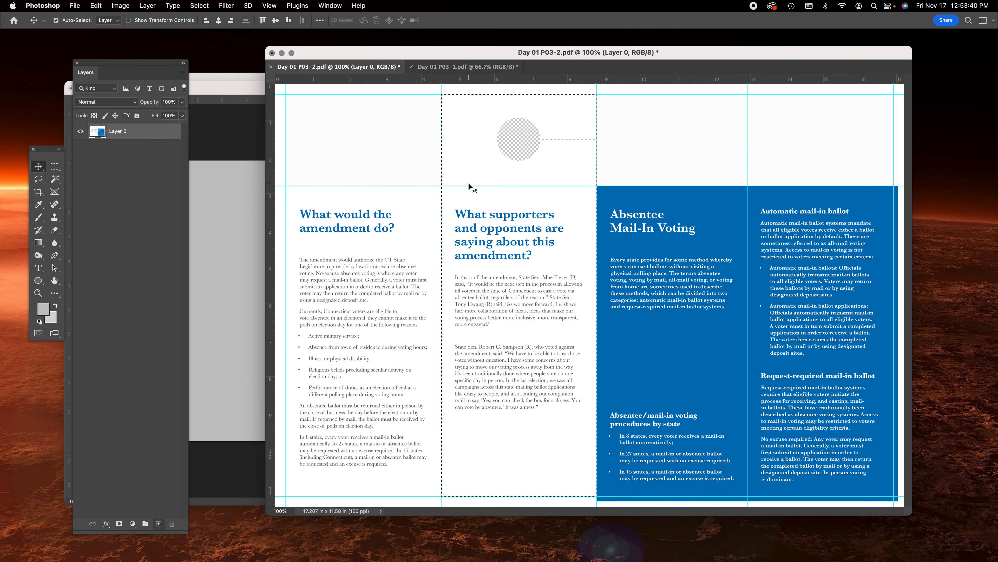
drag(468, 148, 218, 240)
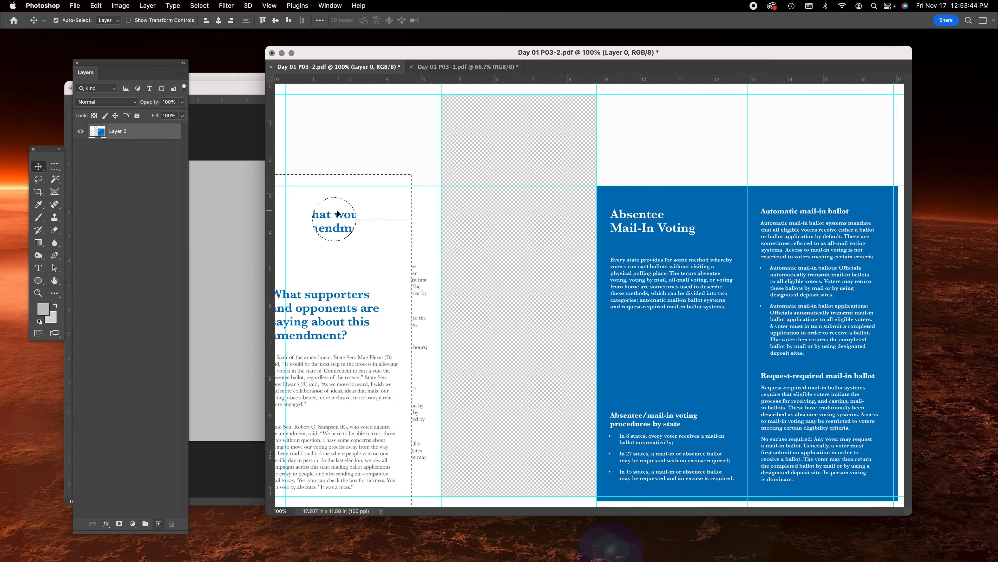
key(super+z)
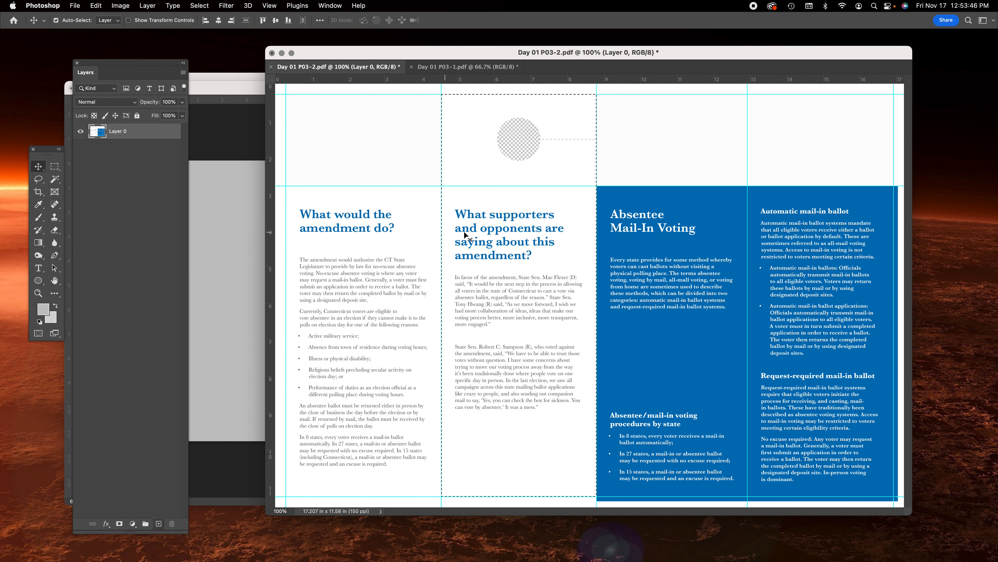
drag(487, 199, 307, 325)
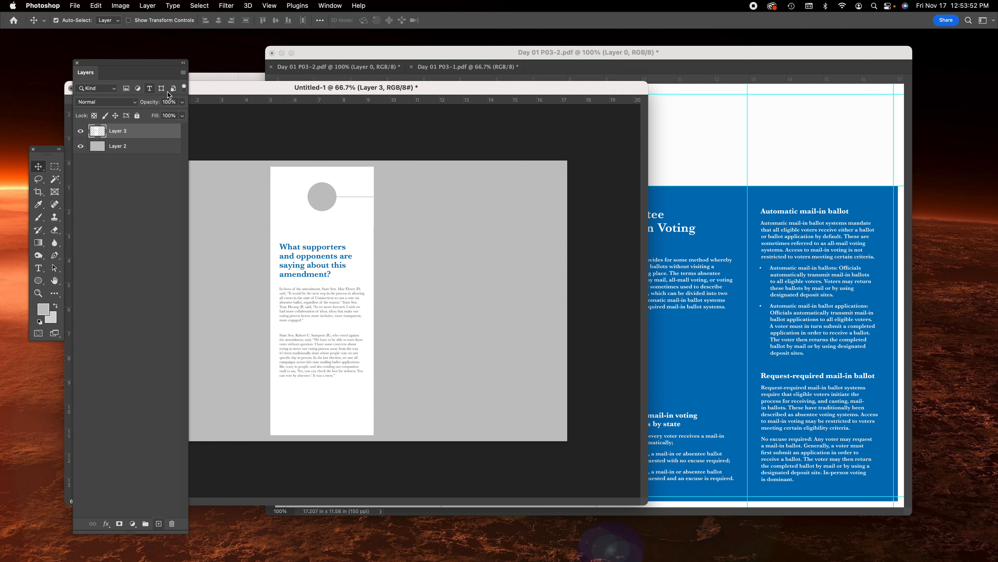
drag(157, 68, 0, 65)
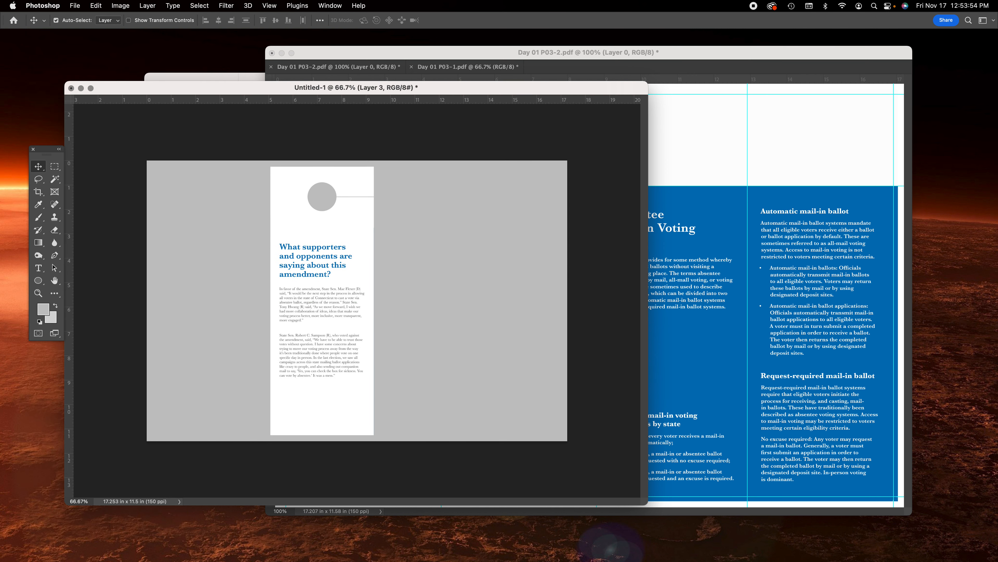
Select the blue Absentee Mail-In Voting panel between its guides, transfer it to Untitled-1, and return to Day 01 P03-2.pdf
click(701, 95)
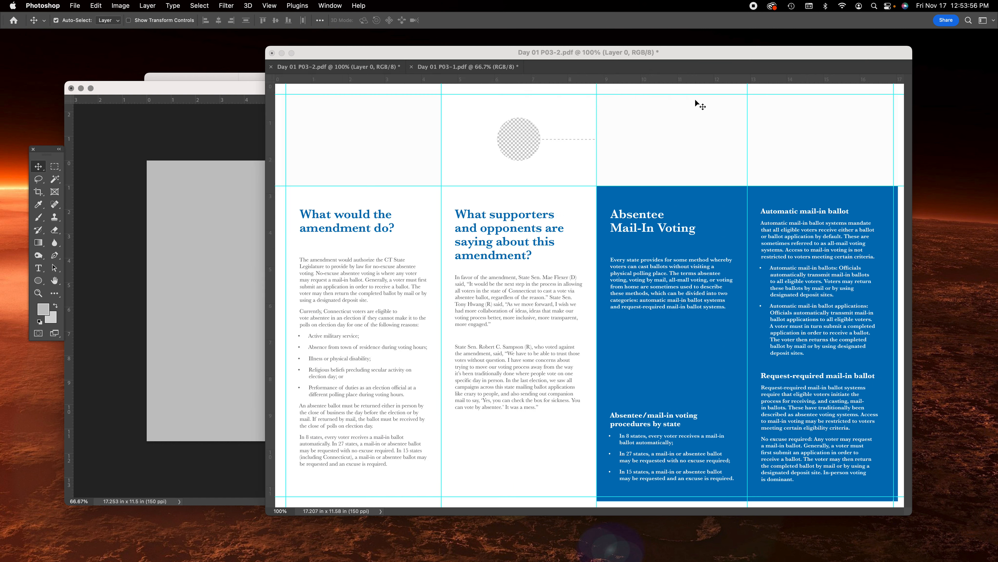
key(super+d)
click(53, 166)
drag(598, 186, 747, 496)
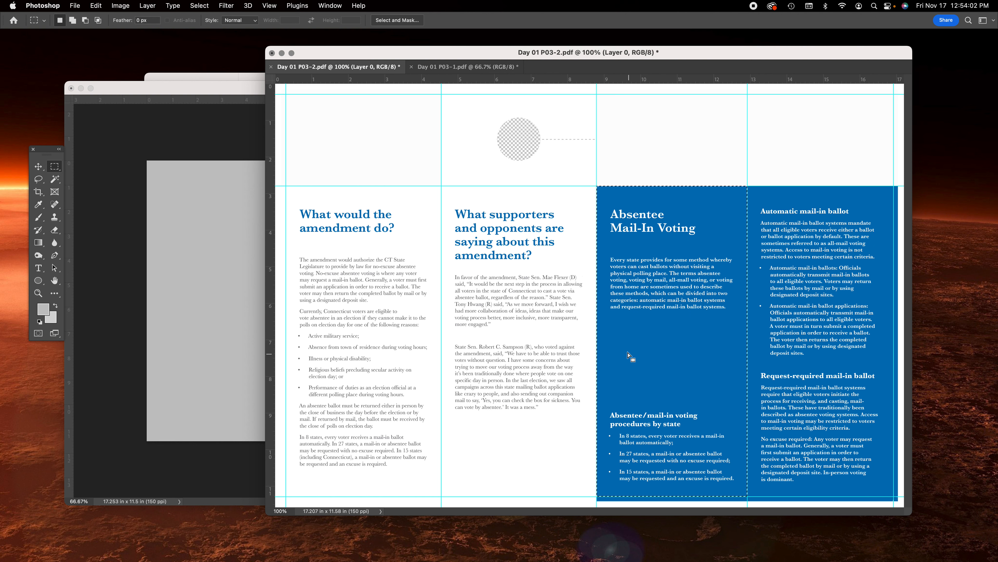
click(39, 168)
drag(708, 366, 422, 356)
click(721, 156)
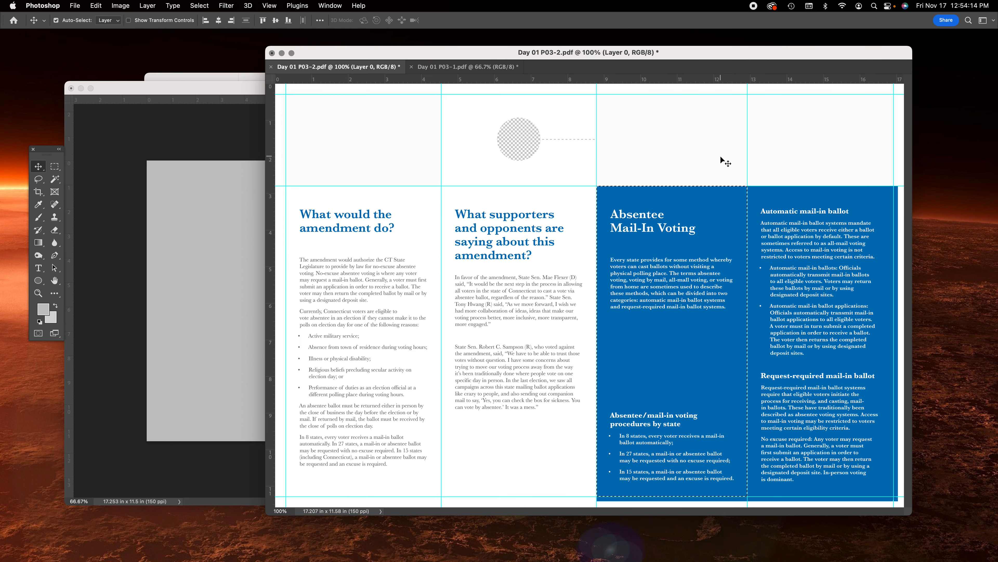
Select the blue "Automatic mail-in ballot" panel between its guides, transfer it to Untitled-1, and return to Day 01 P03-2.pdf
click(55, 166)
click(753, 191)
drag(748, 186, 893, 494)
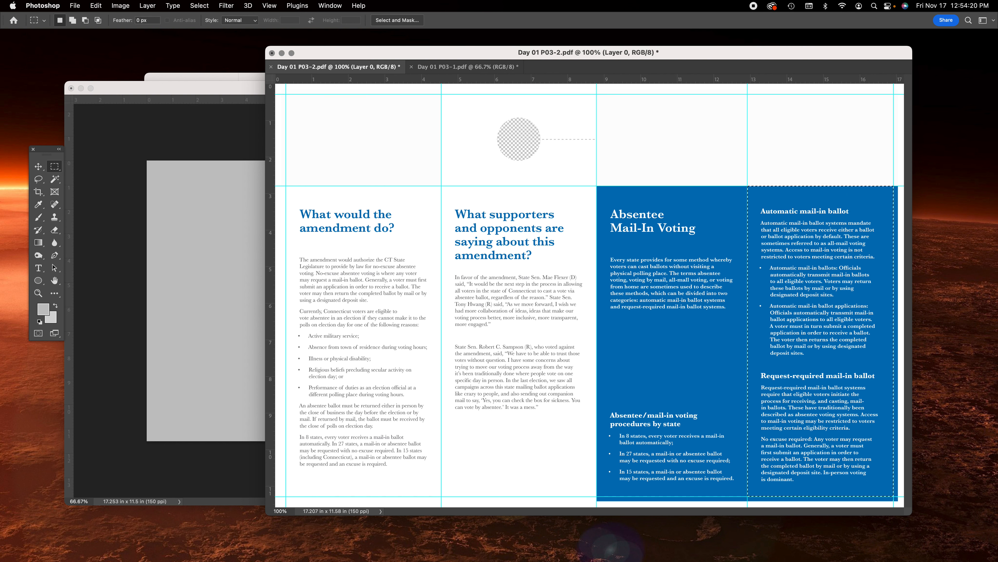
click(38, 166)
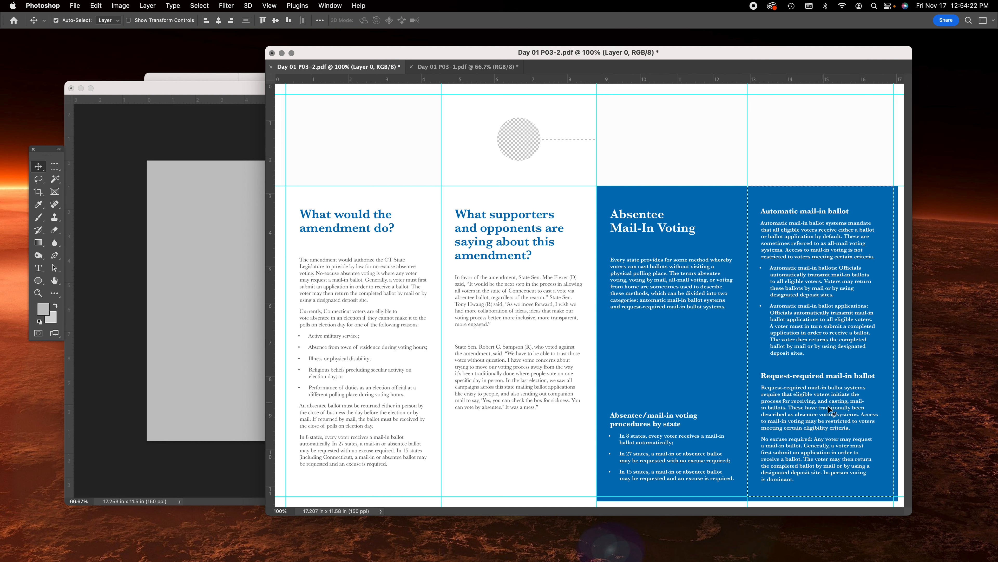
drag(843, 371, 542, 358)
click(283, 51)
Select the "What would the amendment do?" panel between its guides, transfer it to Untitled-1, and align it against the second panel's left edge
click(54, 166)
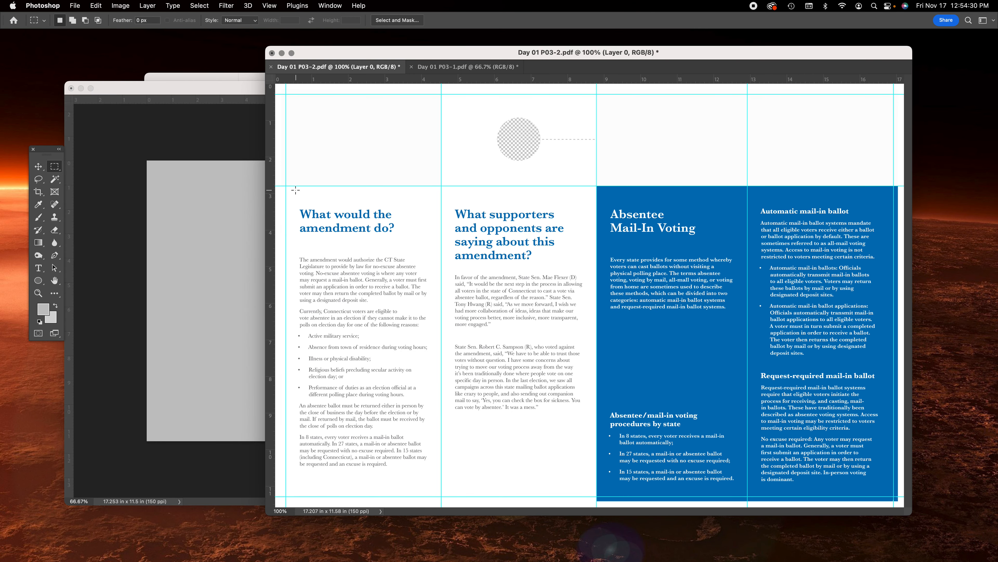
drag(286, 187, 439, 498)
click(38, 166)
drag(286, 250, 223, 276)
drag(285, 277, 256, 311)
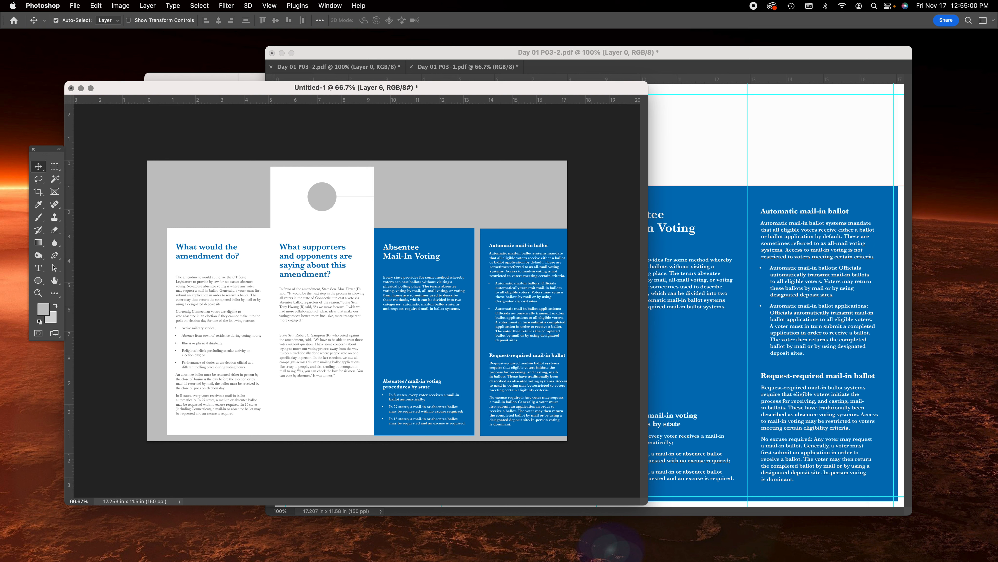
Bring the Layers panel into view and move it and the toolbar clear of the artwork in Untitled-1
drag(71, 60, 153, 77)
drag(46, 152, 28, 92)
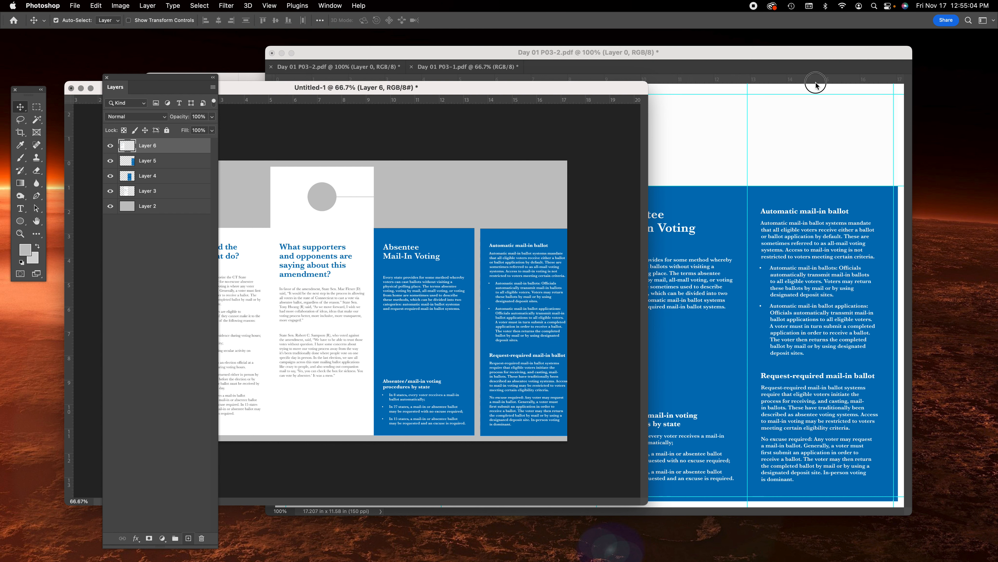
drag(188, 81, 784, 81)
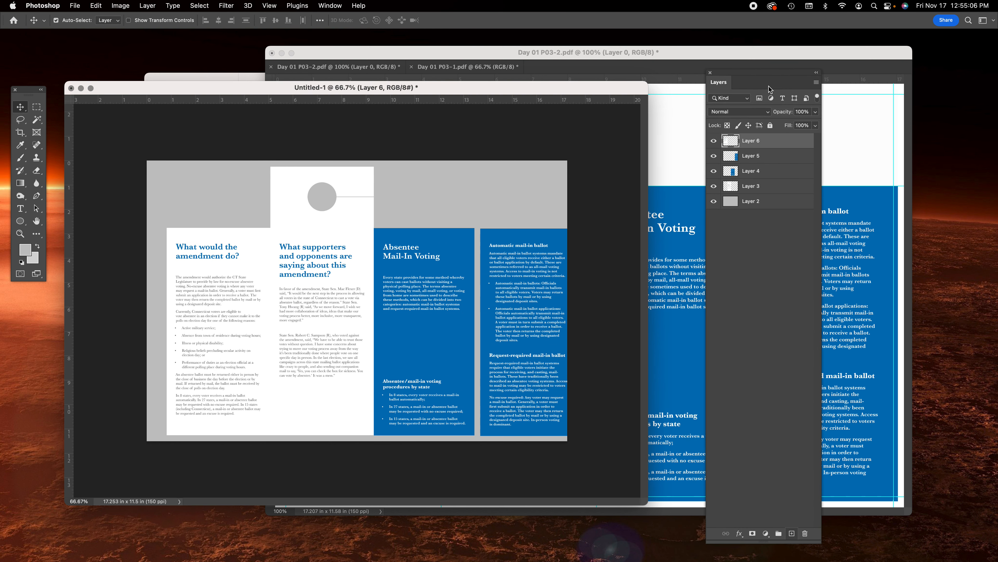
Scale Layers 3 to 6 together to about 84%, and with Auto-Select off, shift them toward the center of the gray canvas
shift+click(773, 189)
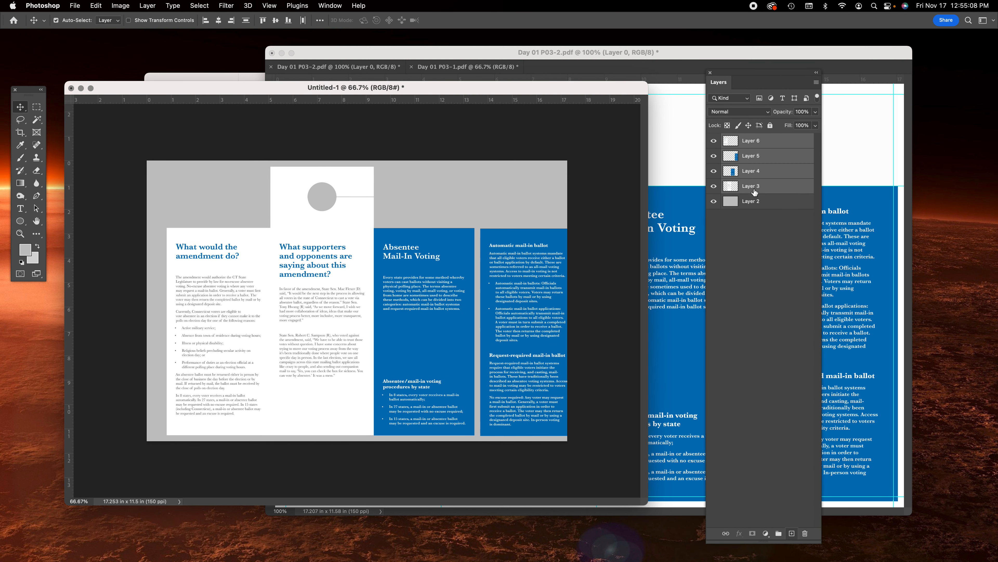
key(super+t)
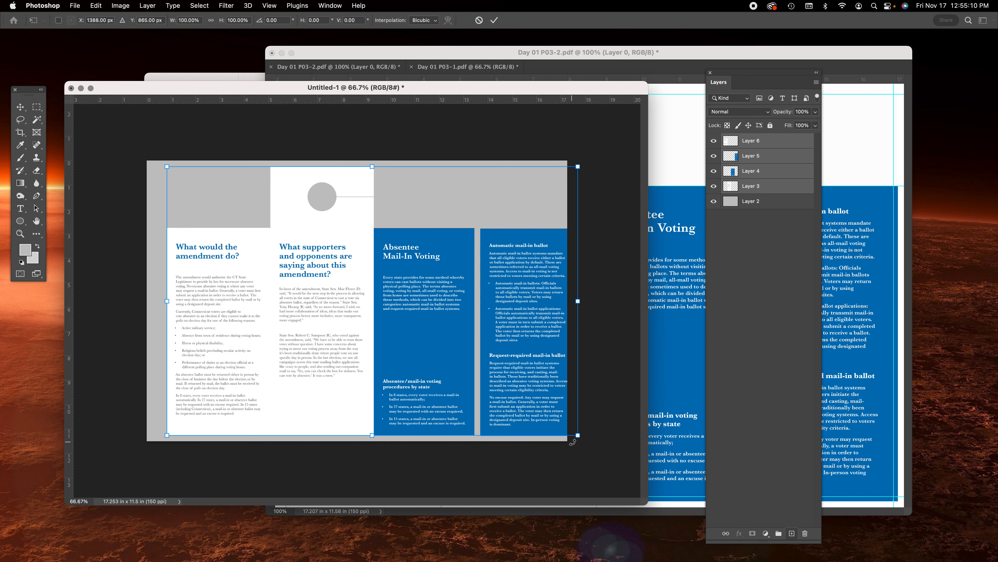
drag(578, 435, 508, 401)
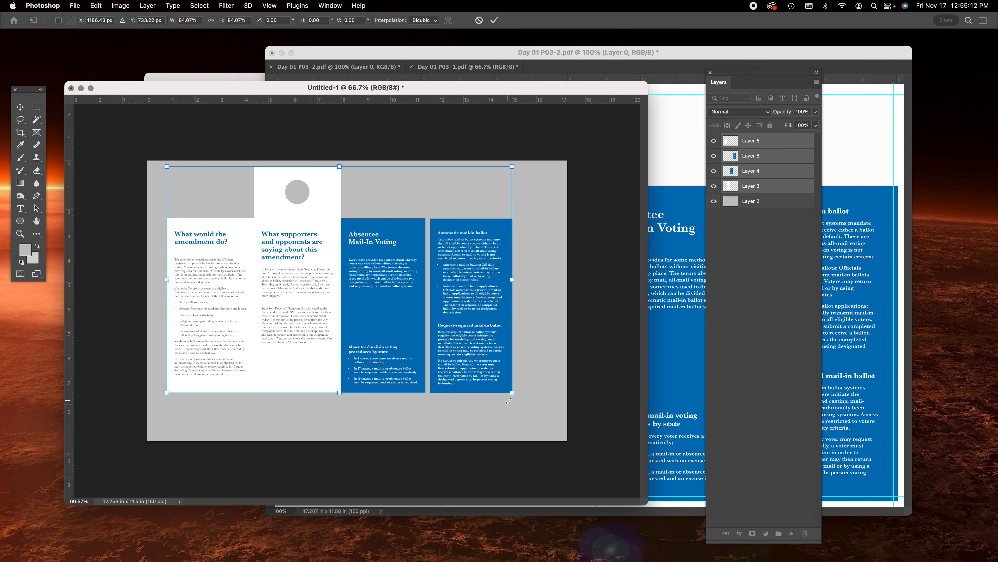
key(Return)
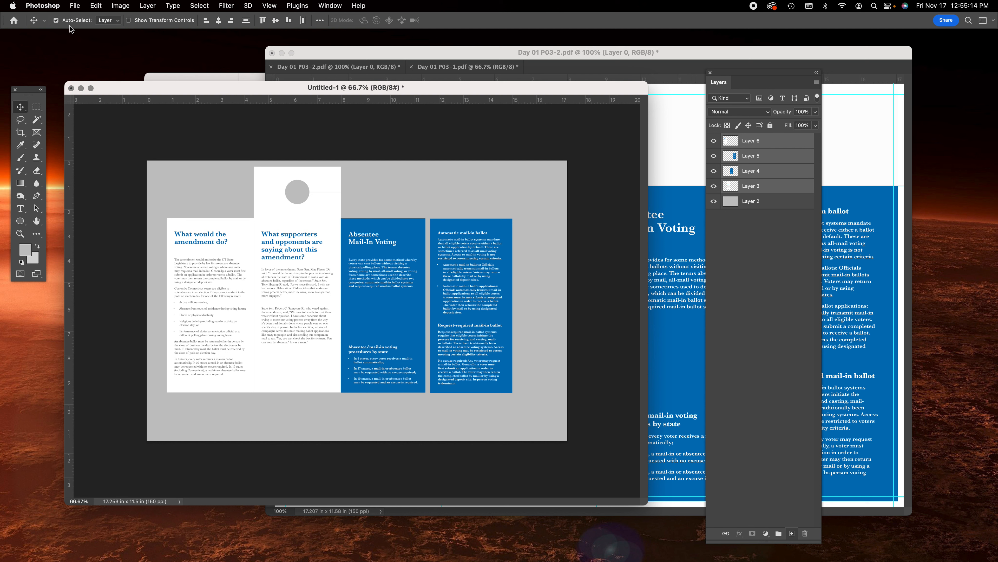
click(56, 20)
drag(467, 327, 485, 333)
click(788, 286)
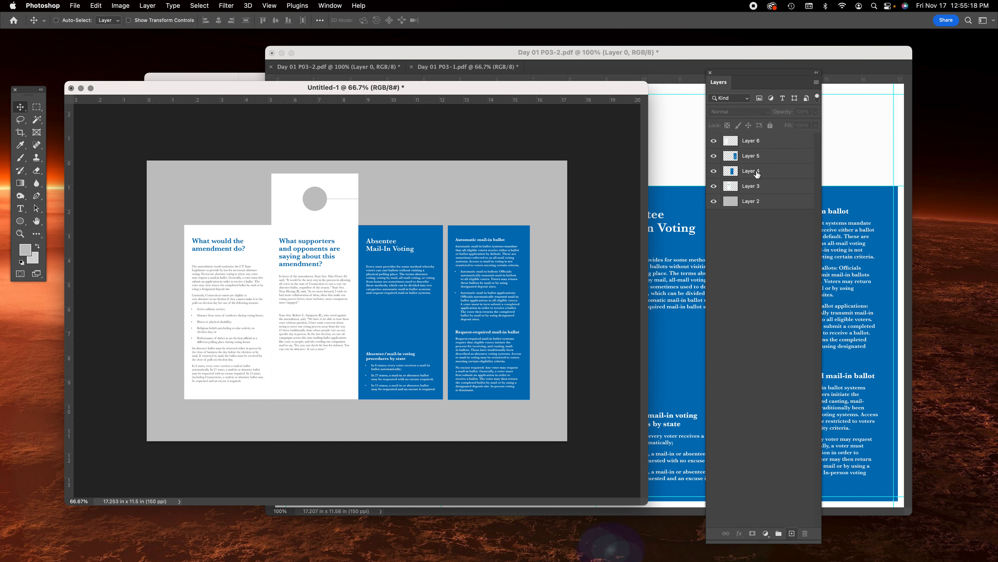
Start a free transform on Layer 3, the "What supporters and opponents" panel
click(758, 186)
key(super+t)
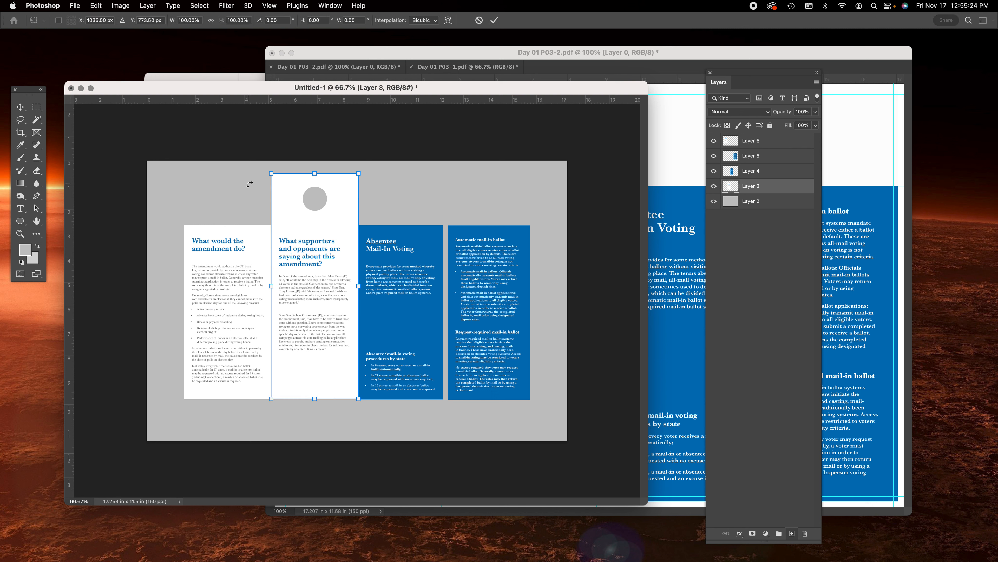
Try to squash the "What supporters" panel from its upper-left corner, left edge and top edge, undoing each change
drag(272, 173, 274, 205)
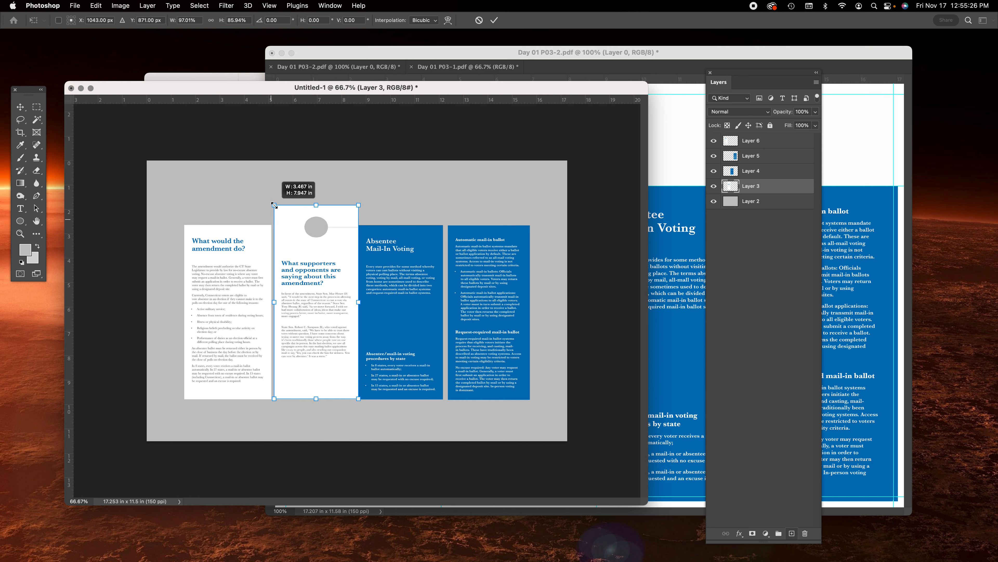
key(super+z)
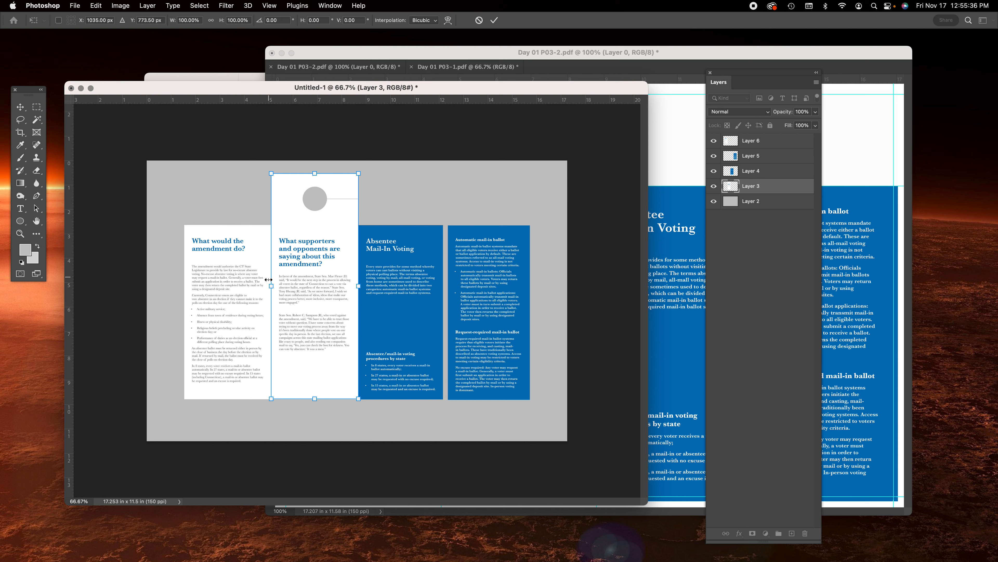
drag(273, 287, 324, 286)
drag(341, 173, 352, 223)
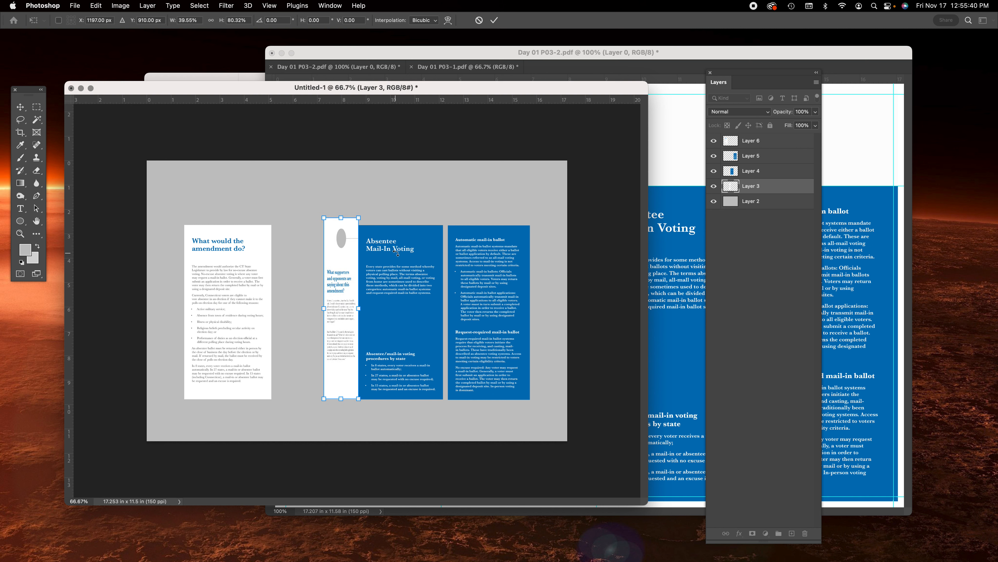
key(super+z)
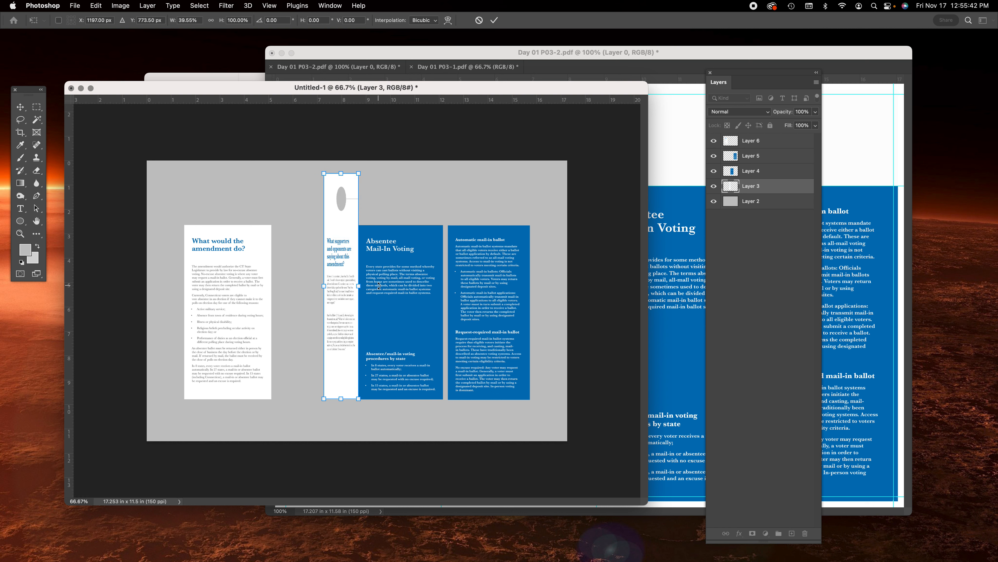
key(super+z)
drag(272, 174, 310, 230)
key(super+z)
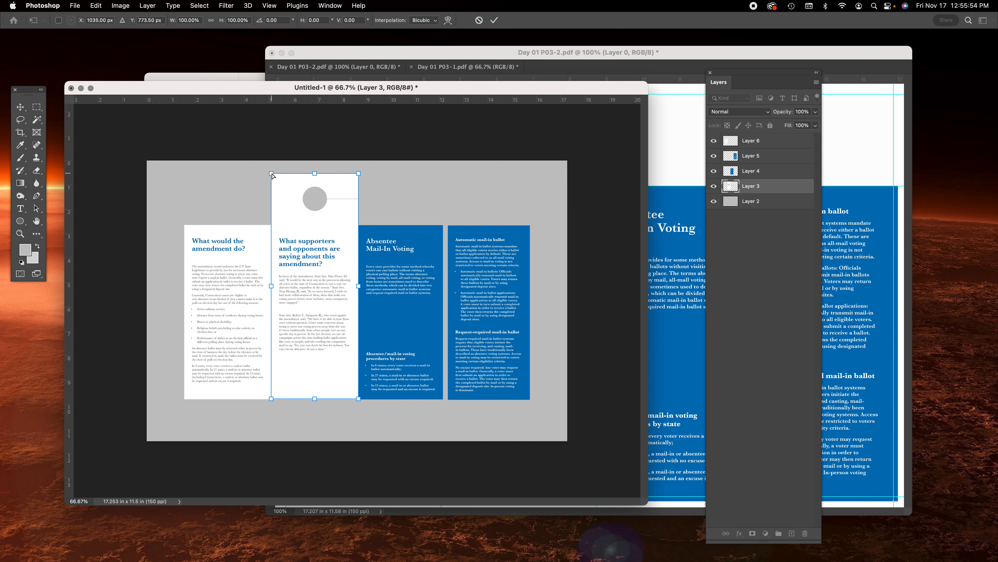
Try to distort the "What supporters" panel by pulling its corners and skewing its left edge, and undo the distortions
drag(271, 174, 188, 178)
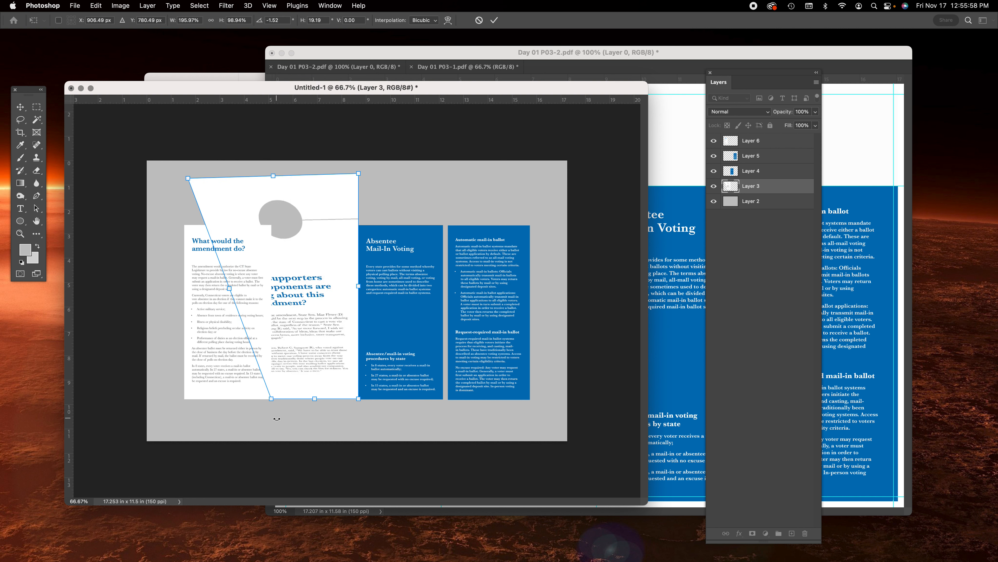
key(super+z)
drag(271, 286, 290, 302)
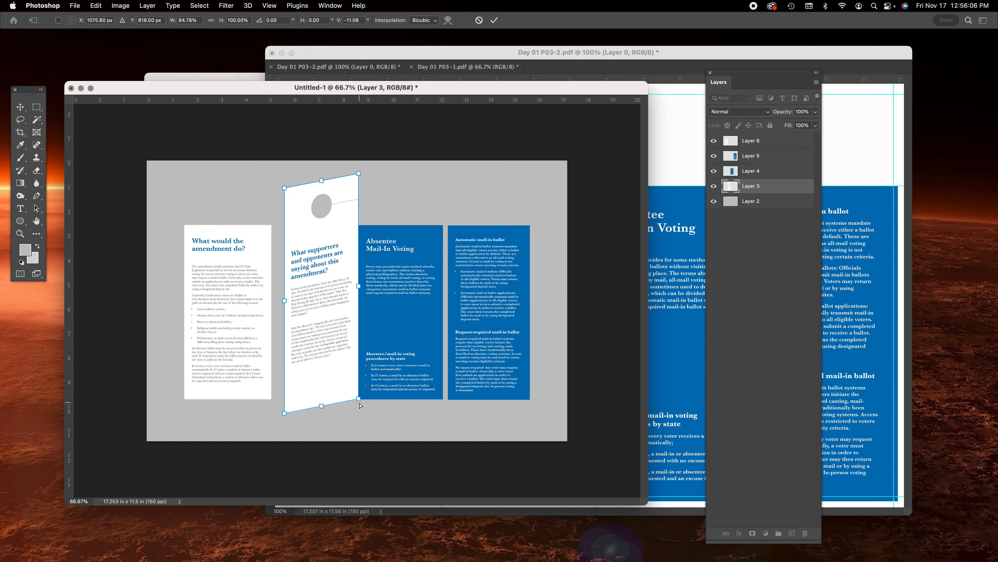
drag(358, 402, 359, 391)
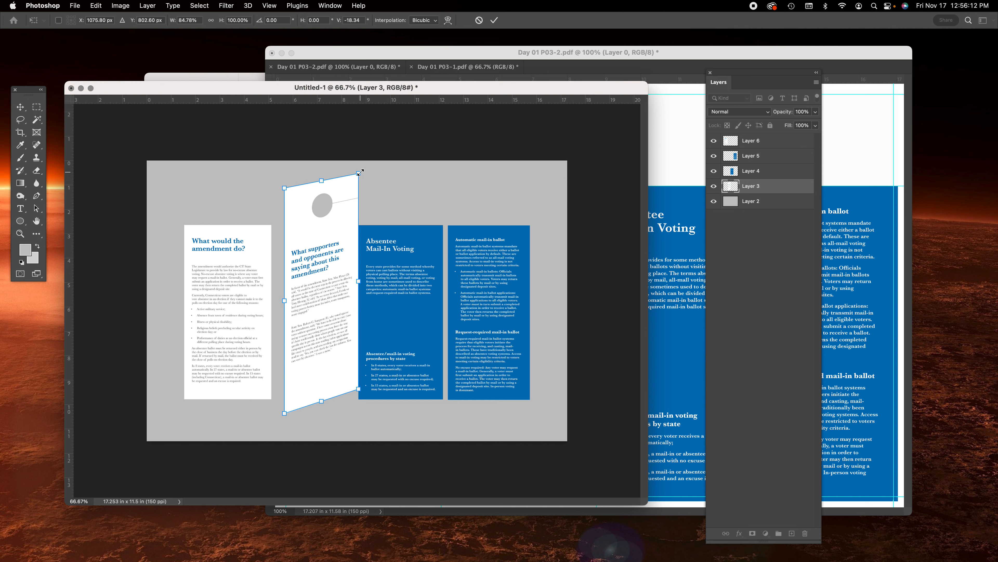
drag(358, 174, 359, 180)
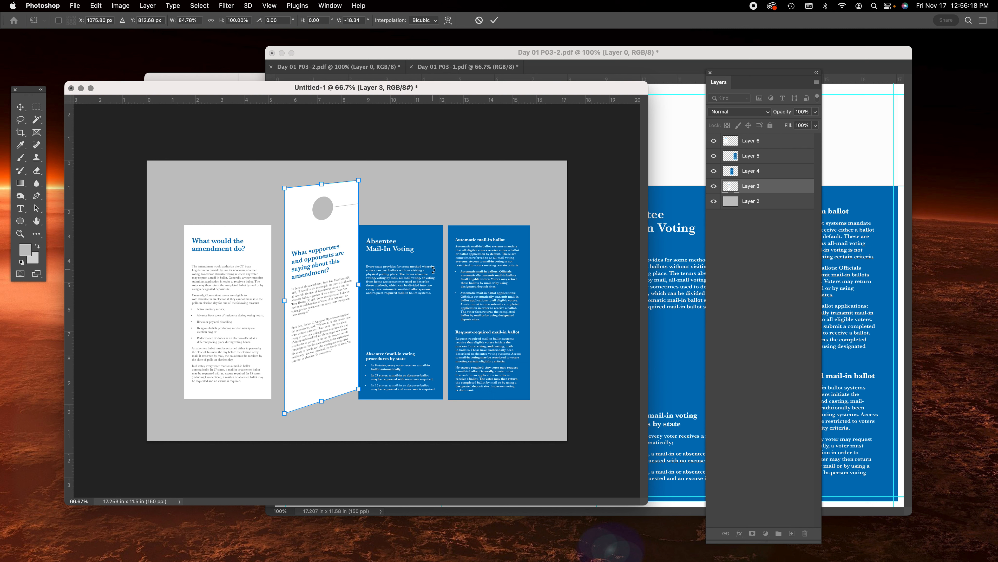
key(super+z)
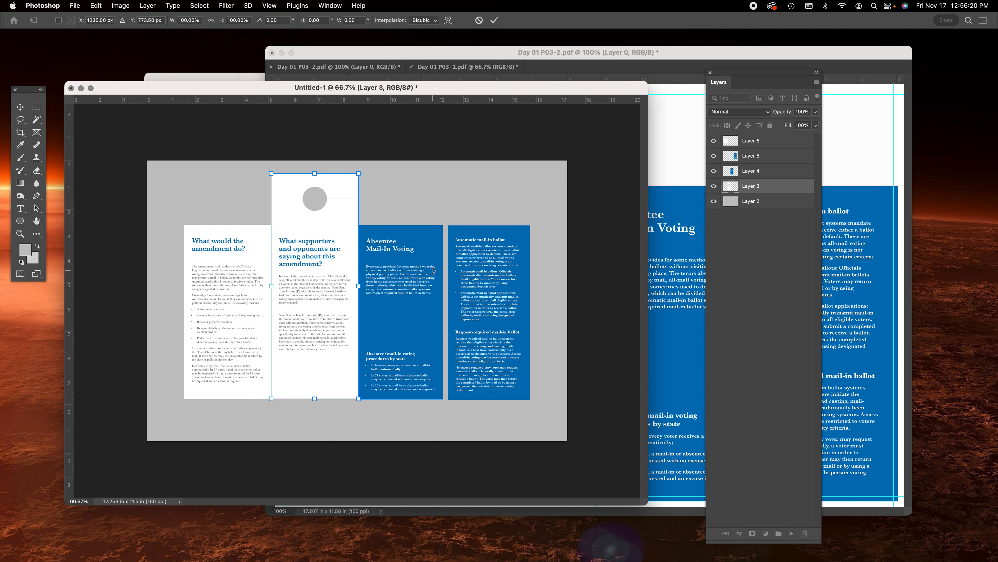
Apply a Perspective transform to Layer 3 that shortens its right edge, and narrow the panel to about 76% width
click(98, 5)
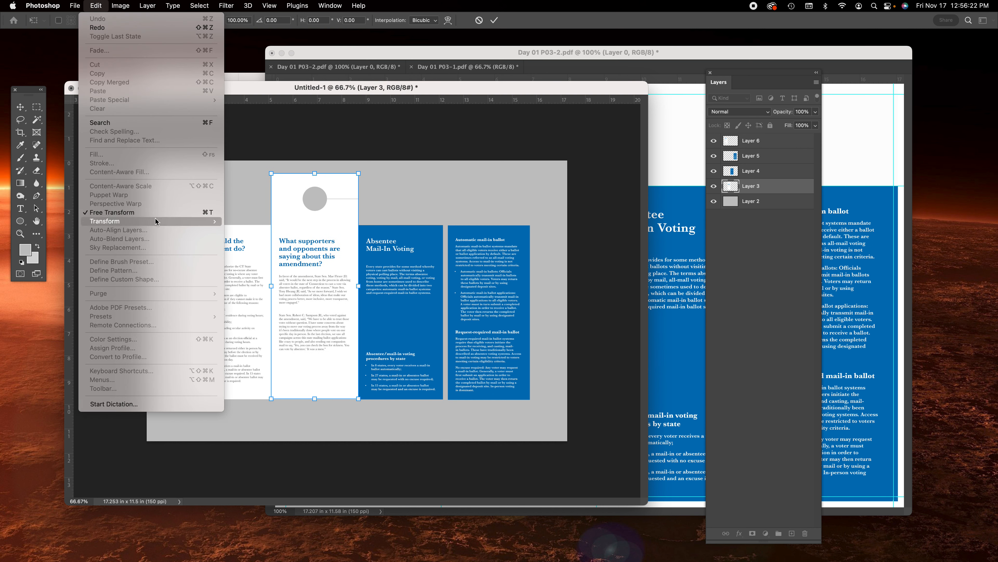
mouse_move(157, 219)
click(266, 270)
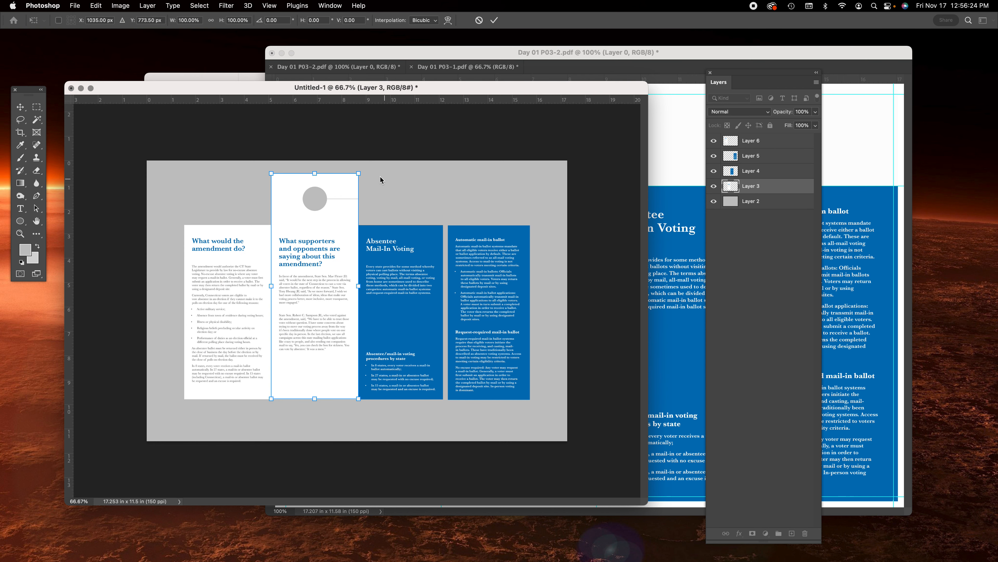
drag(359, 173, 359, 183)
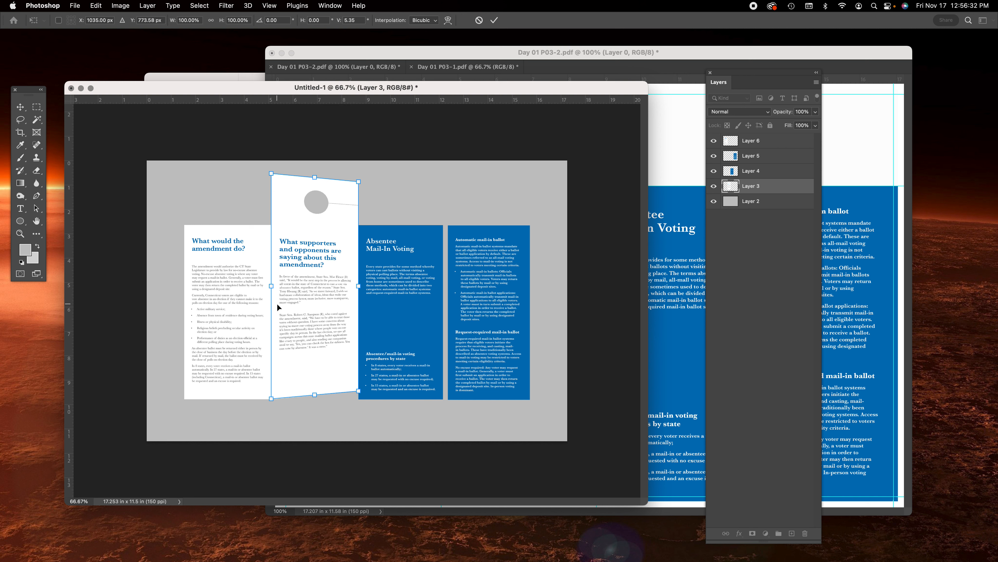
drag(272, 288, 292, 286)
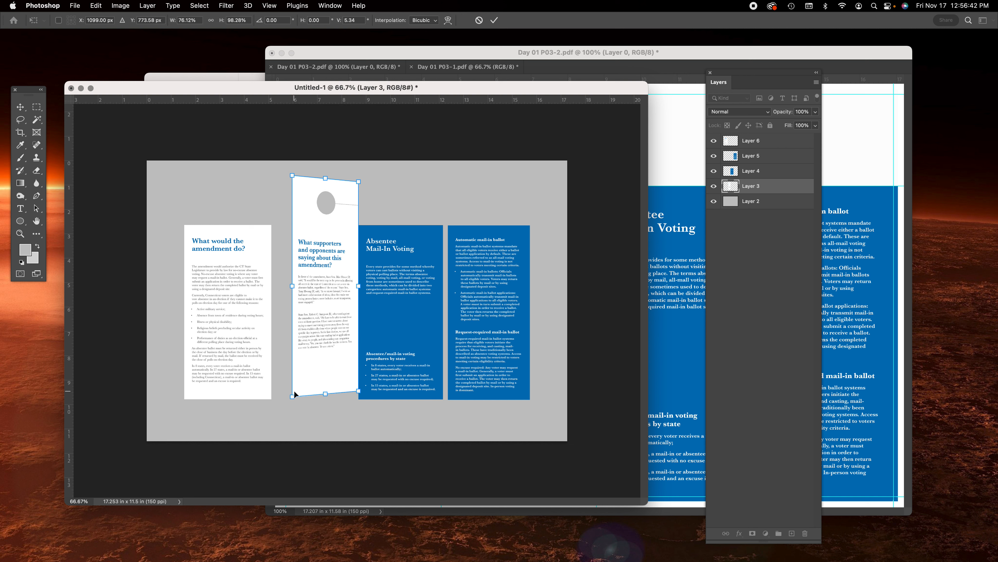
Raise the lower-right corner of the "What supporters" panel to slope its bottom edge upward, and commit the transform
drag(360, 392, 359, 379)
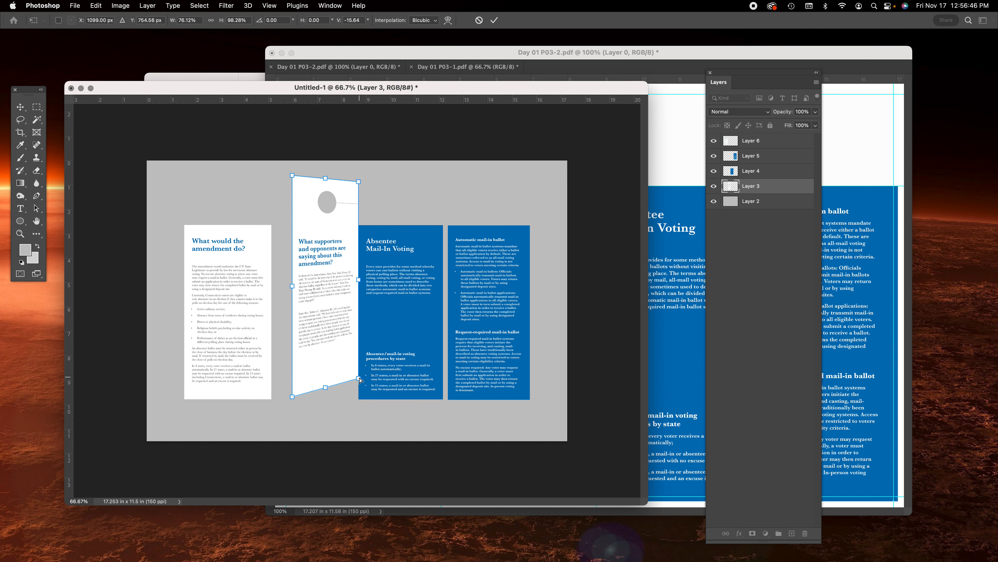
drag(293, 397, 292, 425)
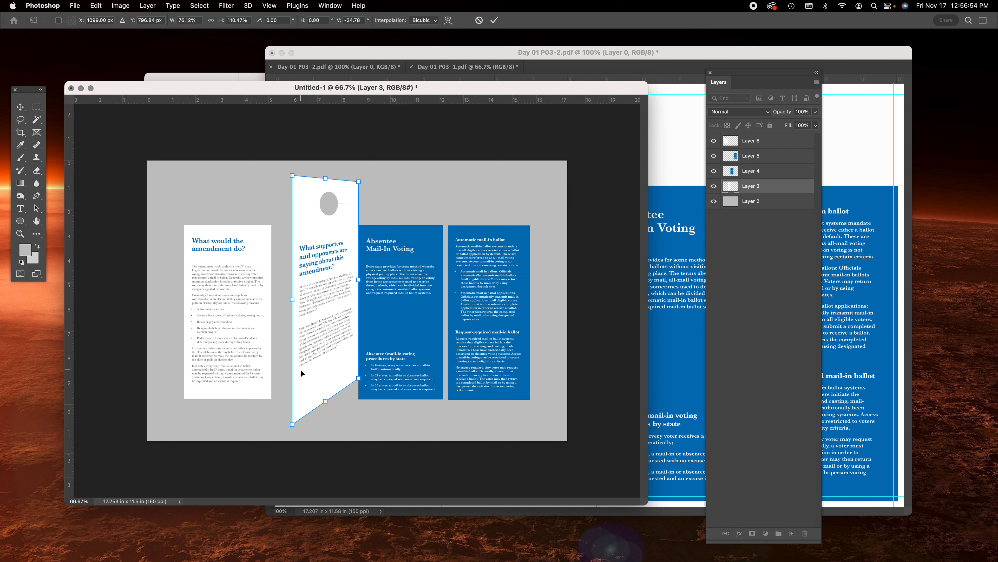
key(super+z)
drag(362, 385, 364, 249)
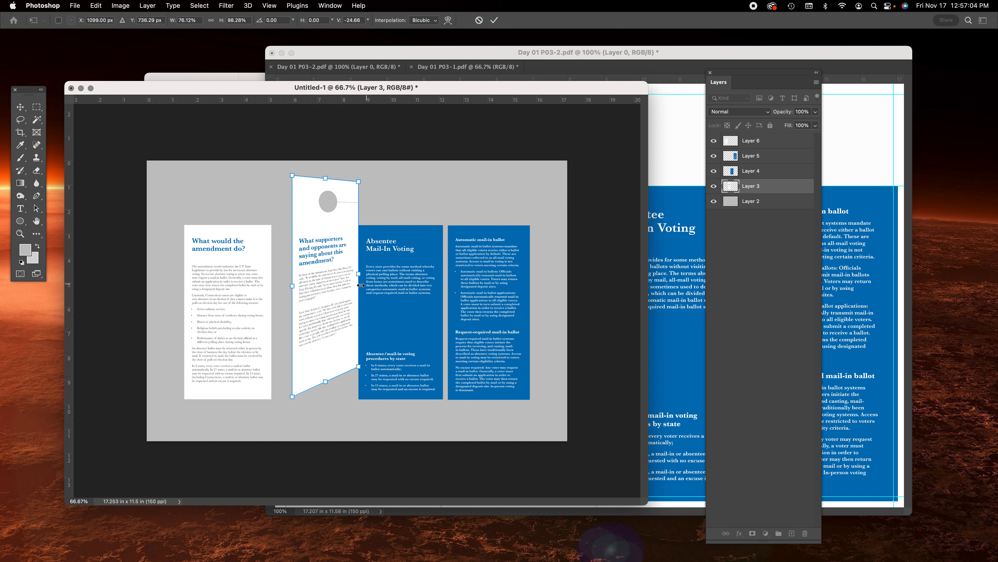
key(Return)
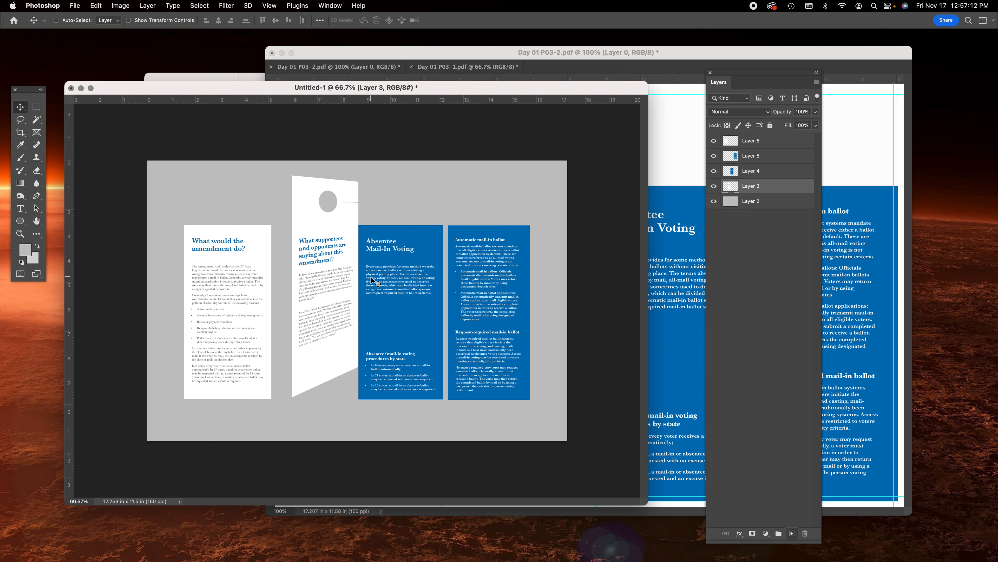
Transform Layer 4 to about 71% width, with its lower-left corner raised to meet the white panel and its upper-right corner slightly lowered
click(769, 172)
key(super+t)
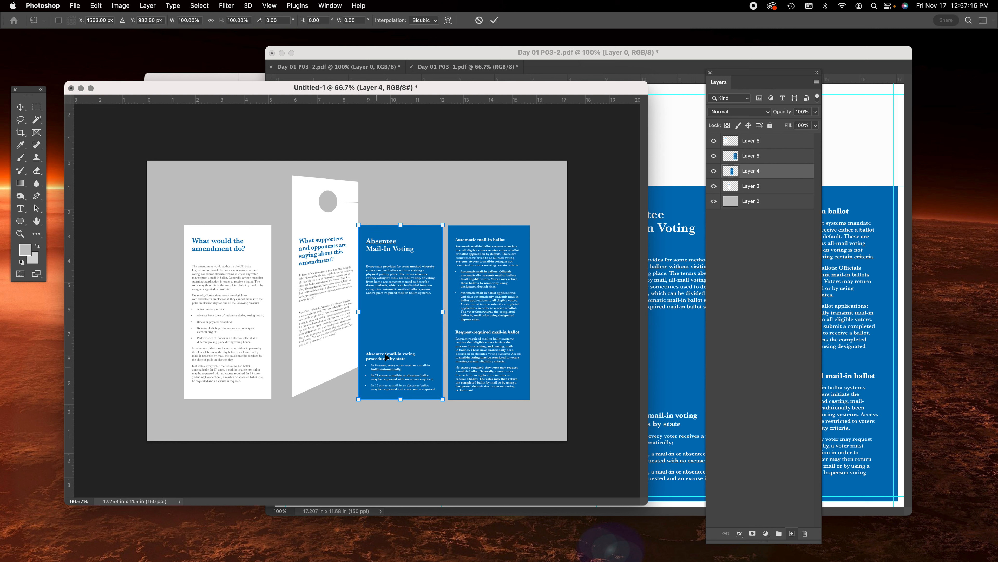
drag(358, 398, 362, 369)
drag(438, 312, 418, 317)
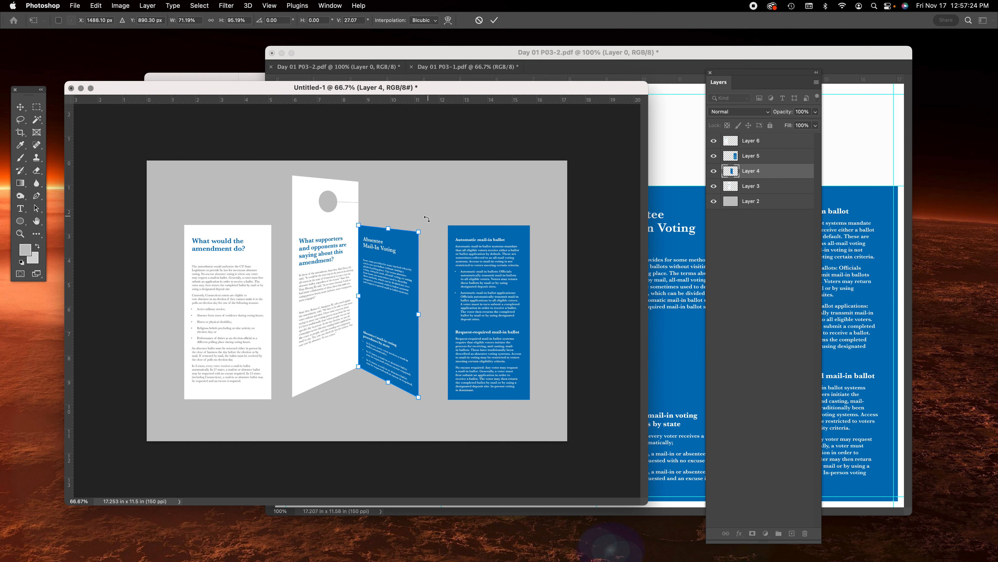
drag(419, 232, 419, 228)
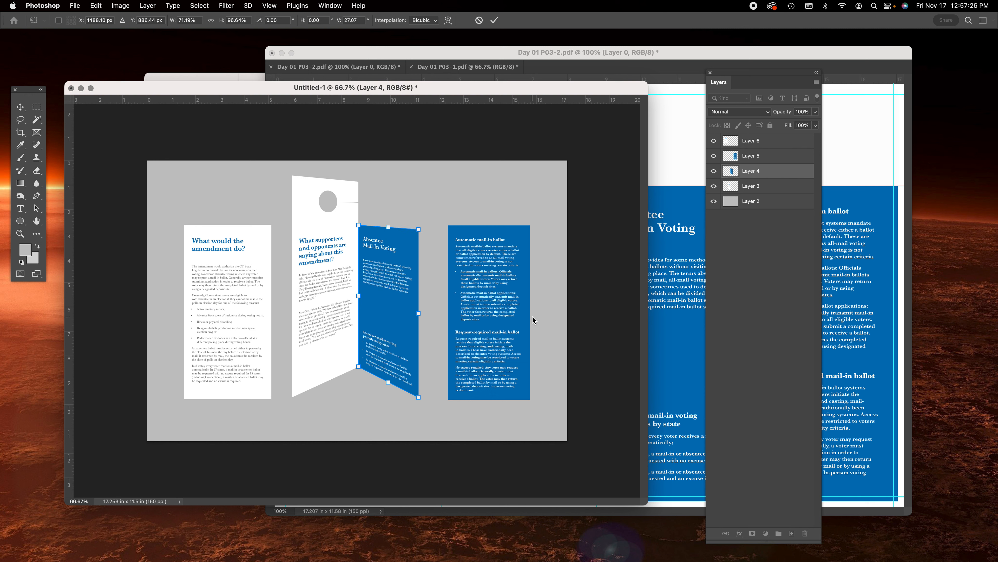
key(Return)
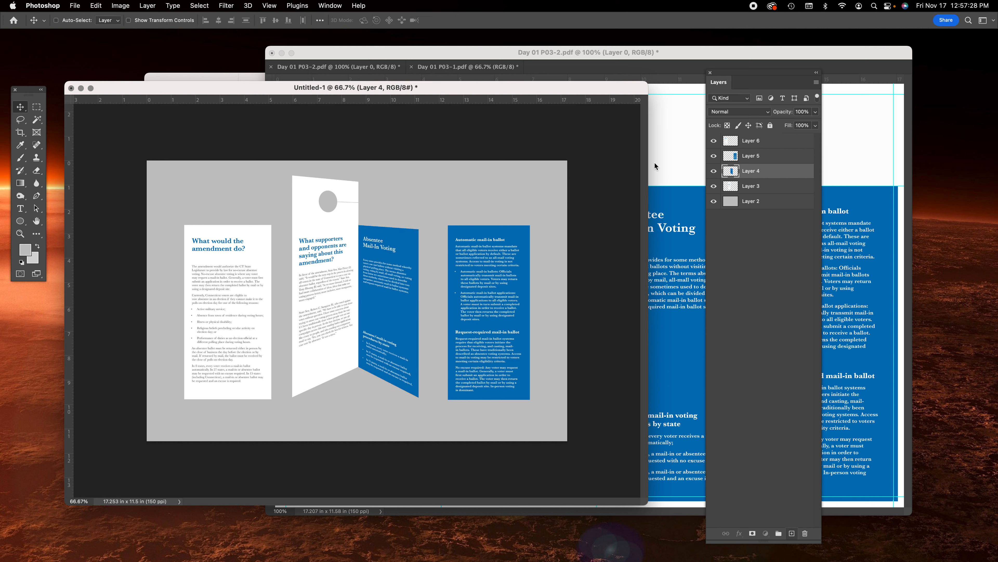
Transform Layer 5 against the right edge of Layer 4, narrowing it to about 82% width and sloping its bottom edge downward to the right
click(732, 157)
key(super+t)
drag(490, 264, 462, 263)
drag(501, 223, 499, 228)
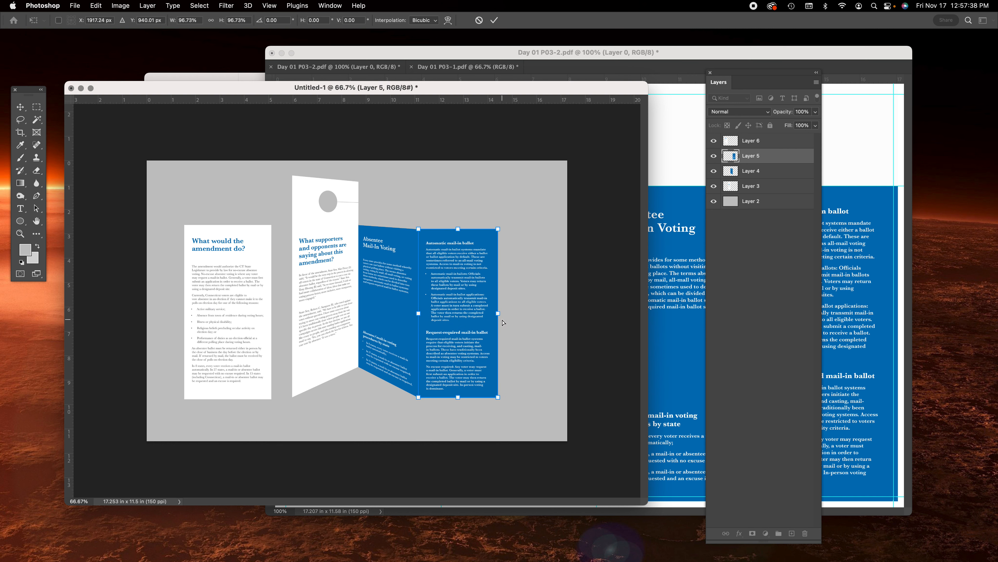
drag(498, 316, 487, 324)
drag(485, 243, 486, 230)
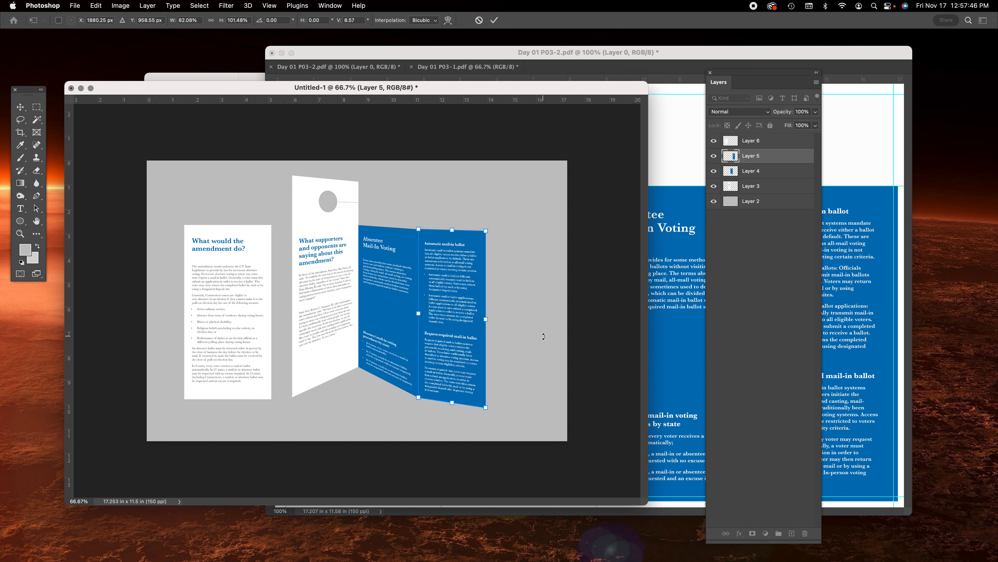
key(Return)
Join Layer 6 to the "What supporters" panel's left edge and transform it narrower, with its outer edge raised and shortened
key(alt+bracketright)
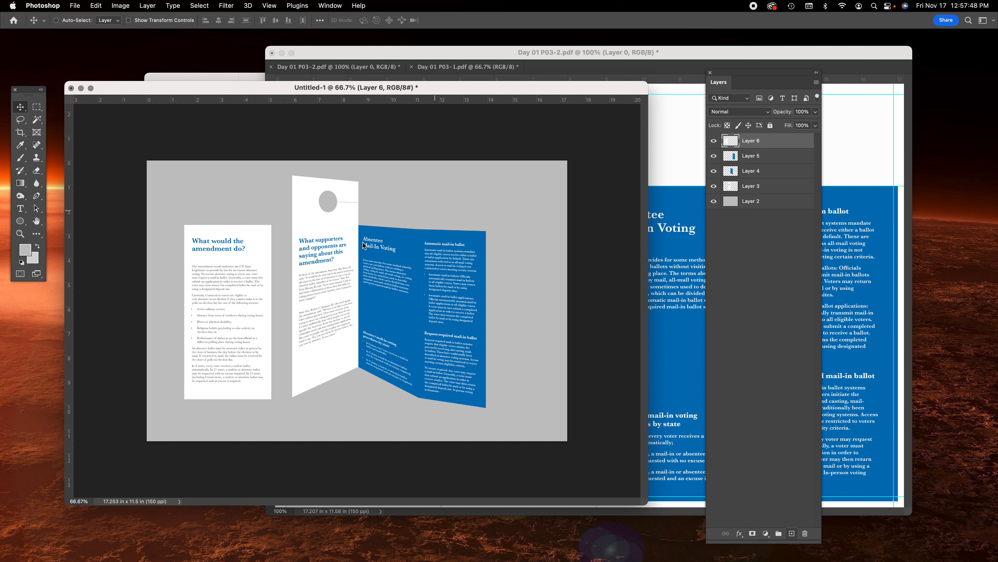
drag(246, 333, 268, 331)
key(cmd+t)
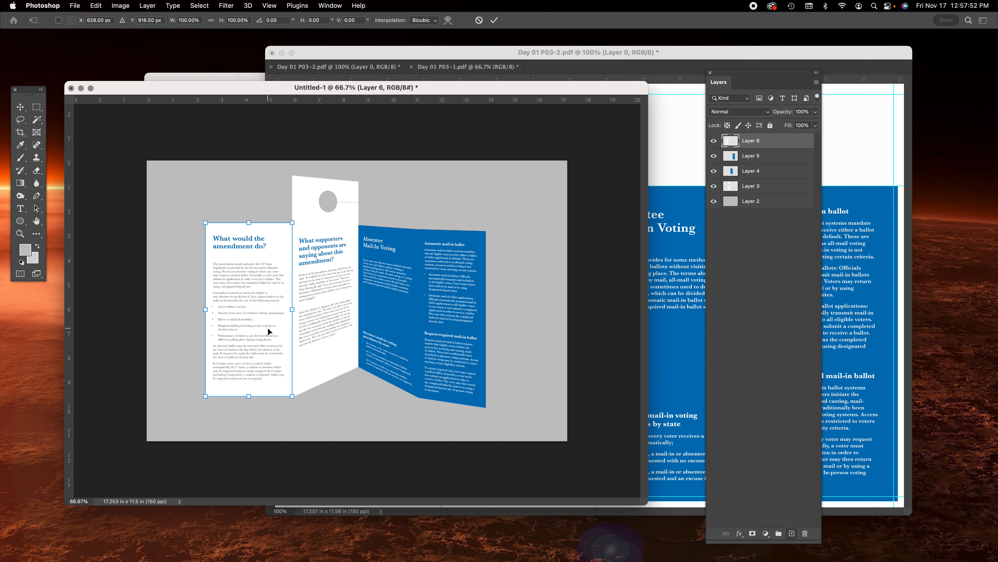
drag(206, 309, 224, 300)
drag(226, 217, 225, 225)
drag(225, 389, 224, 376)
drag(225, 301, 231, 295)
key(Return)
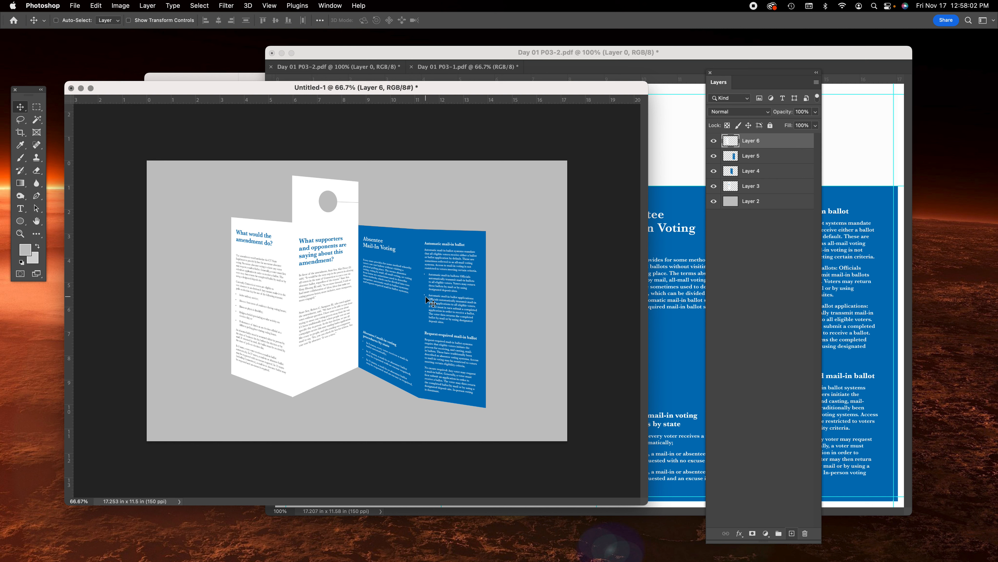
Transform Layer 5 again, skewing its outer edge upward, narrowing the panel, and raising its lower-right corner
click(780, 156)
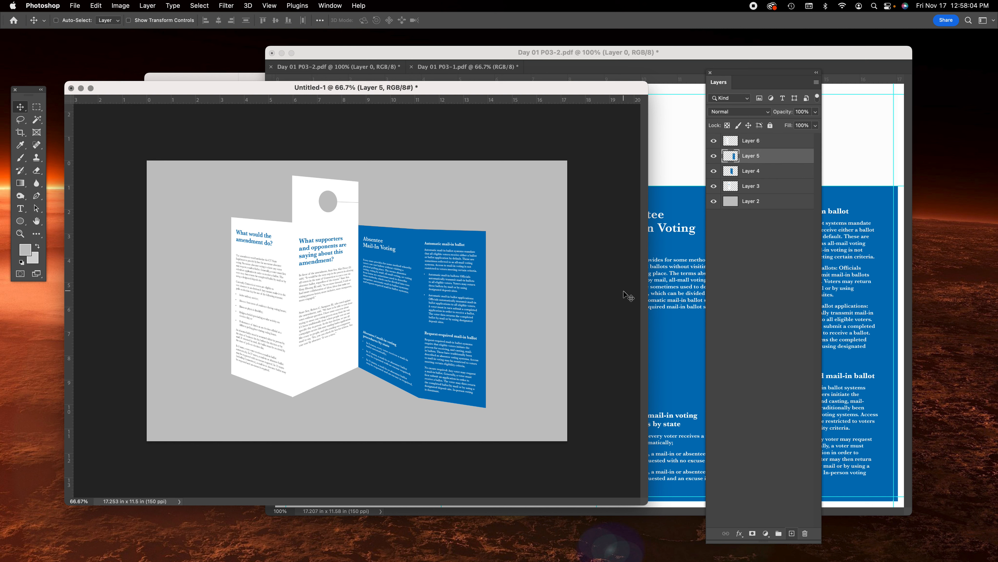
key(super+t)
drag(487, 317, 477, 300)
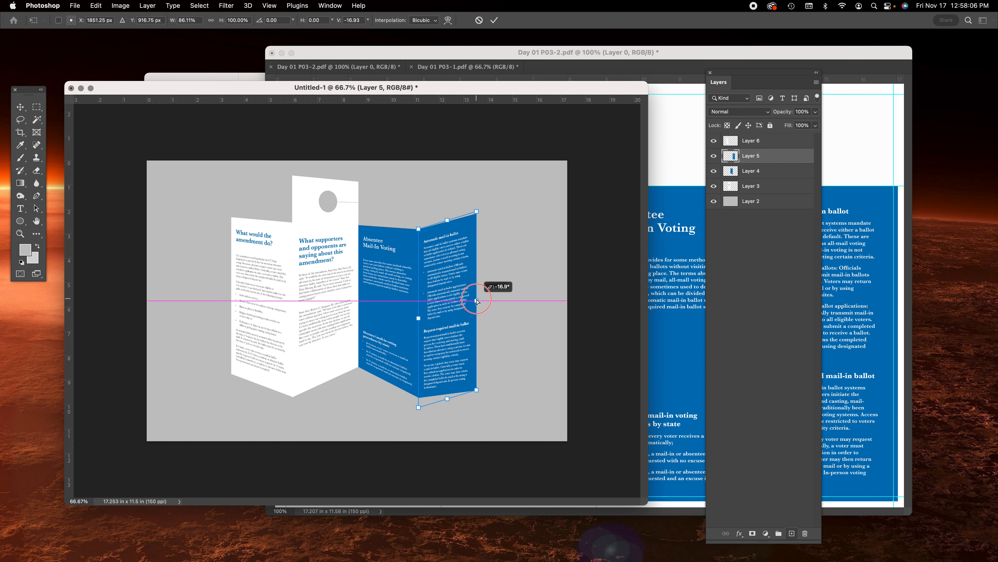
drag(477, 390, 477, 375)
drag(475, 293, 471, 300)
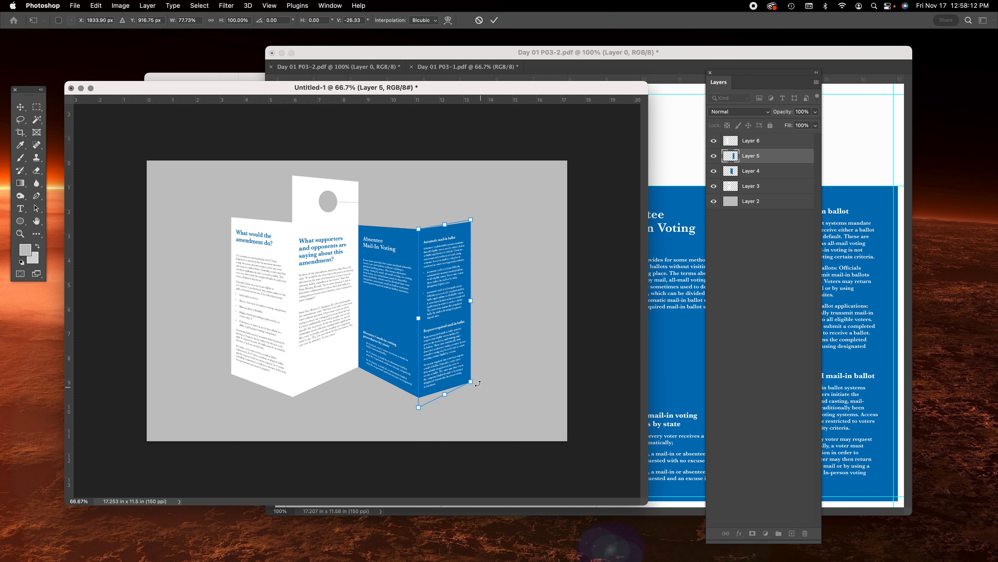
drag(472, 384, 471, 378)
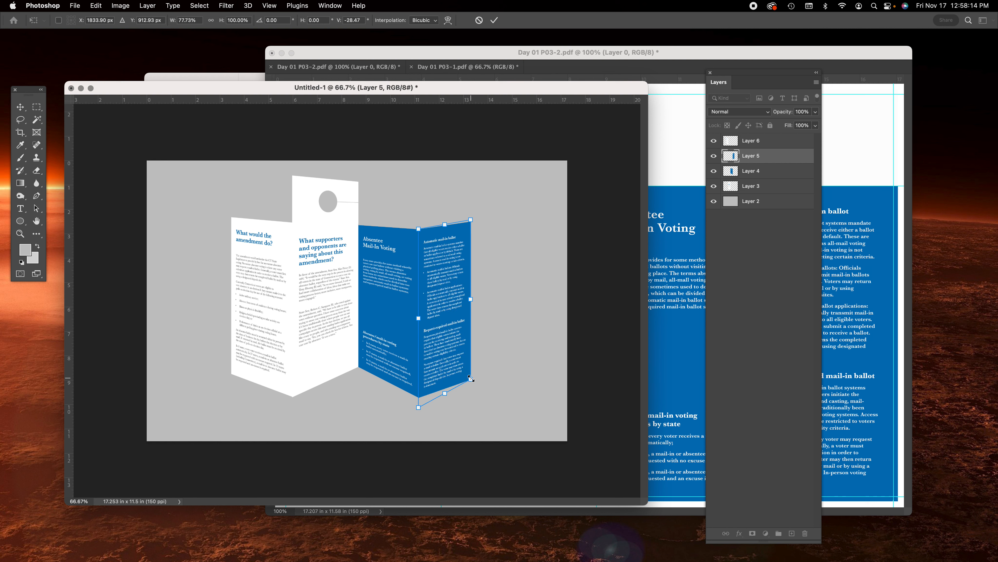
key(Return)
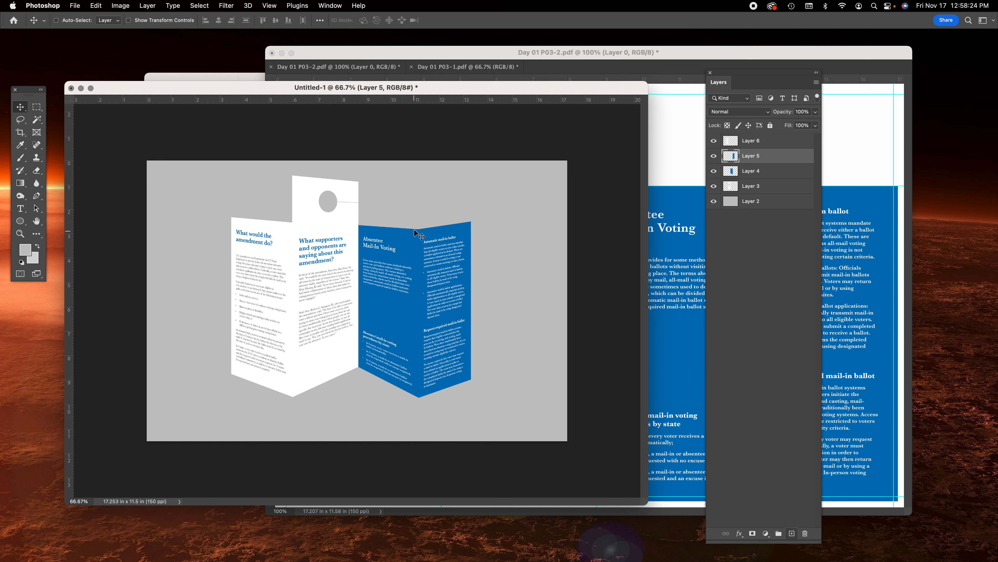
Lower the upper-right corner of Layer 5 slightly and narrow the panel further with a free transform
click(783, 172)
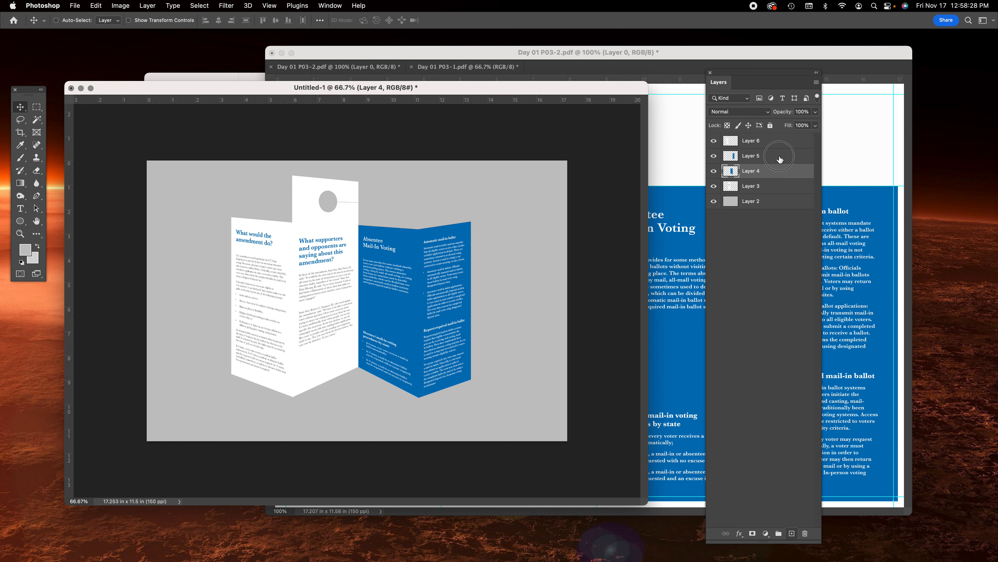
click(779, 157)
key(super+t)
drag(471, 224, 471, 229)
drag(469, 315, 460, 311)
key(Return)
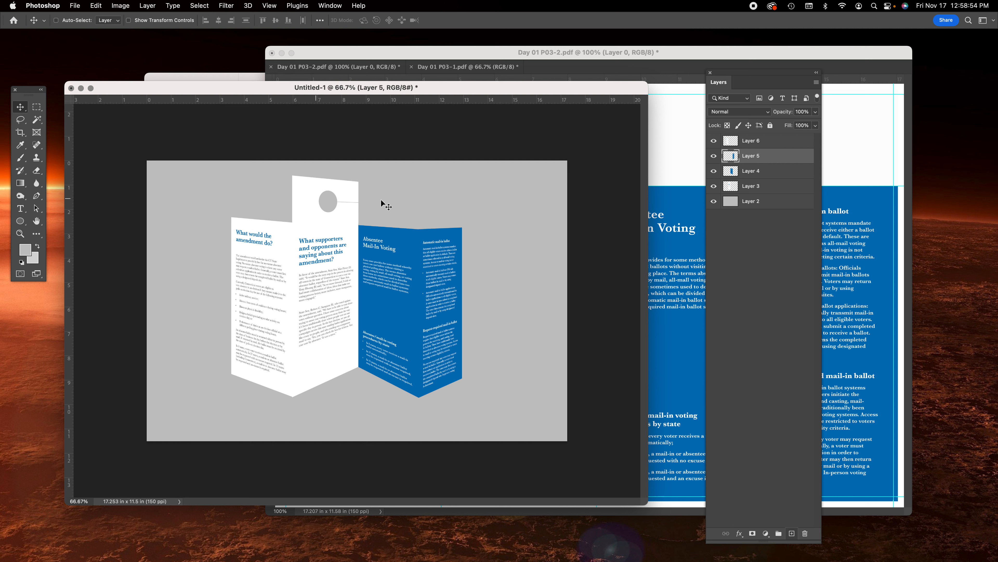
Add a new layer above Layer 3 and set the gradient's starting color stop to black (000000)
click(765, 191)
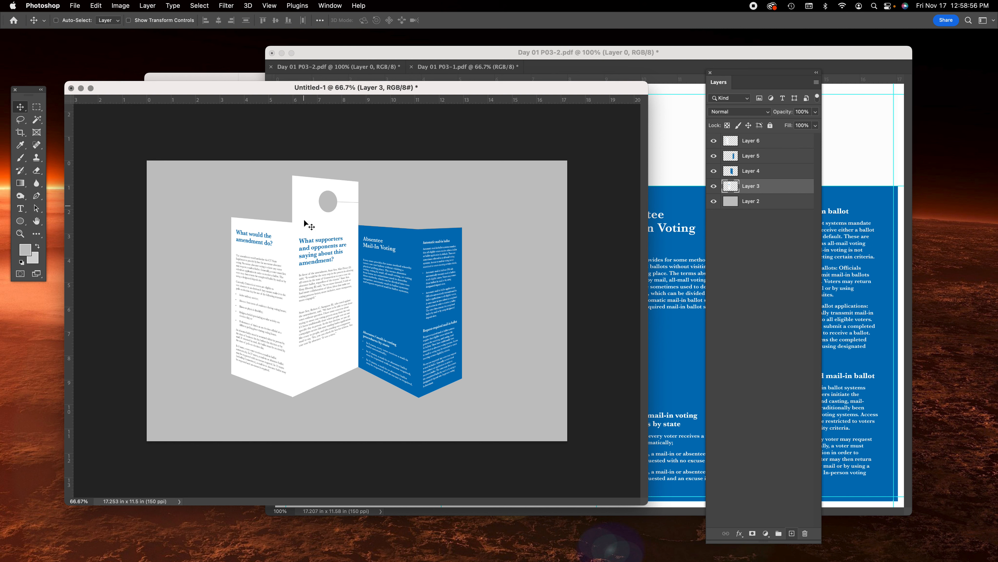
click(792, 534)
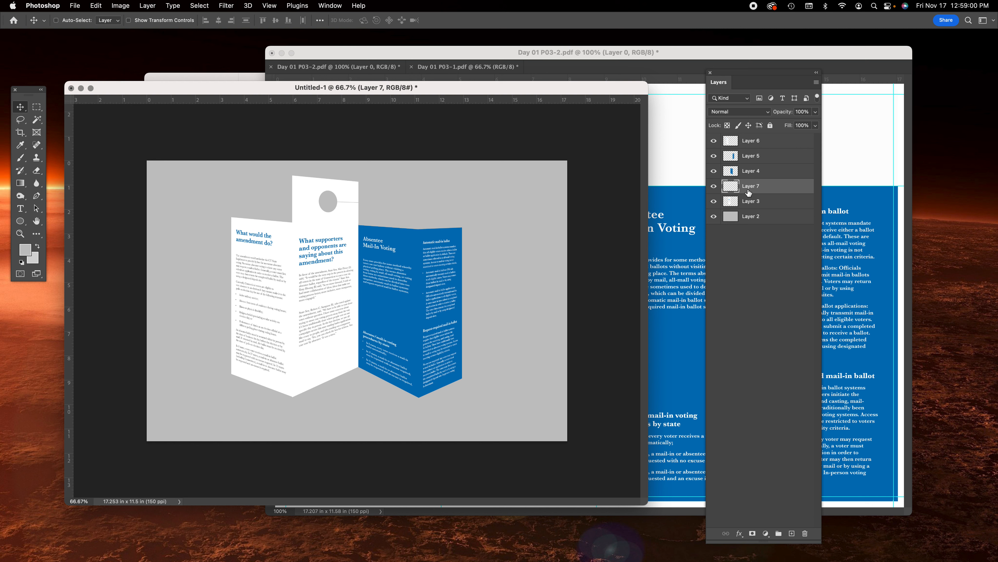
click(19, 184)
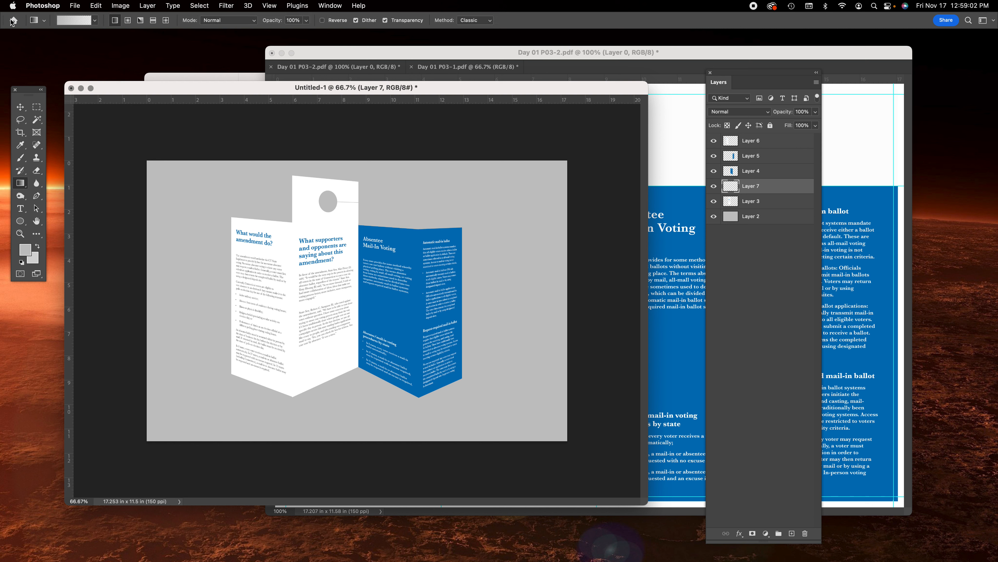
click(73, 20)
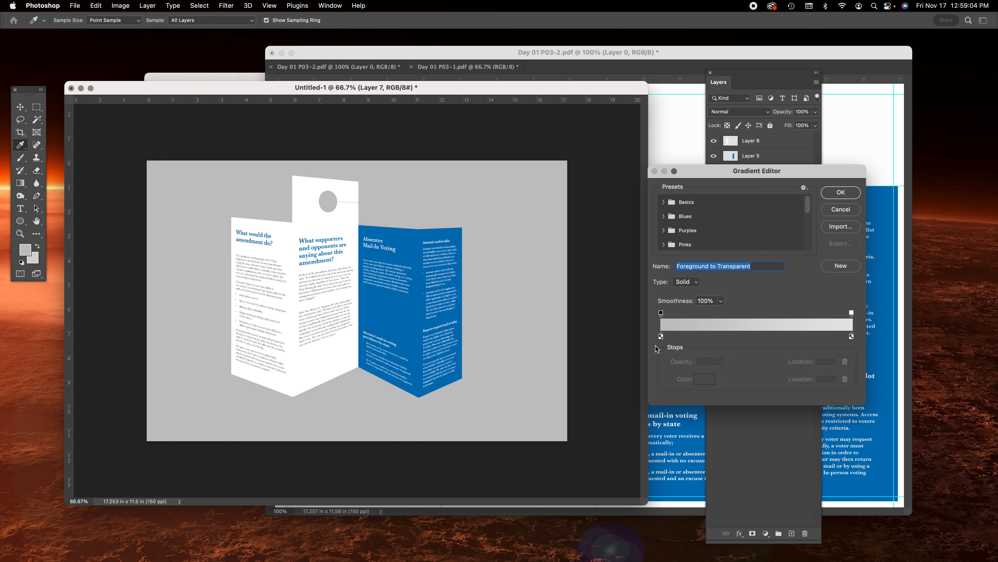
click(662, 336)
click(705, 379)
click(250, 216)
drag(251, 216, 201, 281)
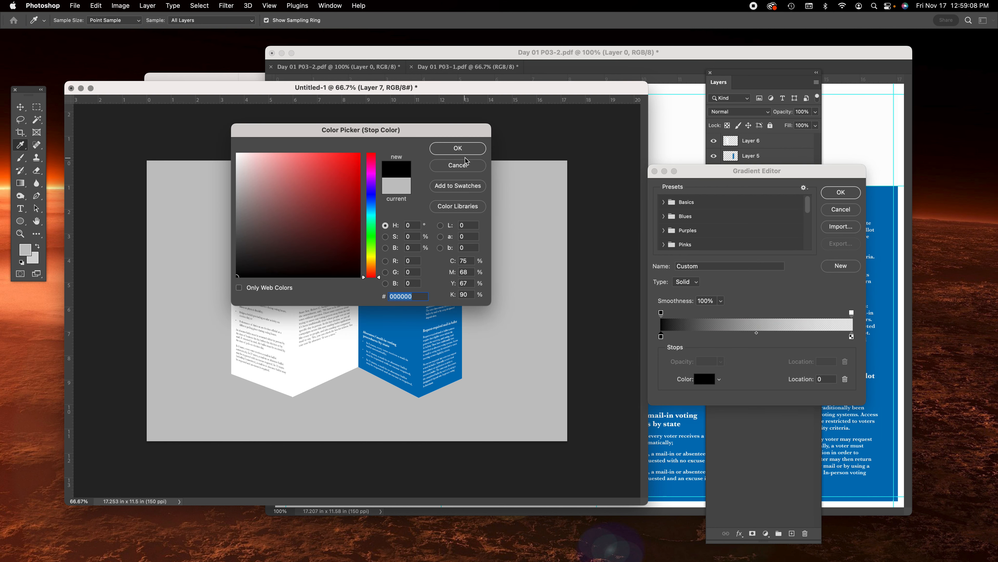
click(459, 149)
click(852, 337)
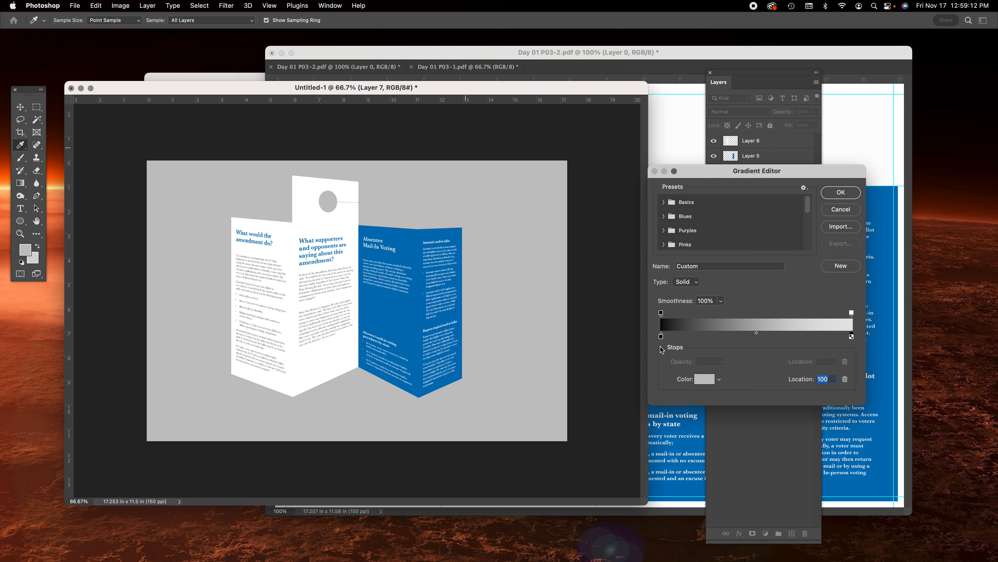
click(841, 193)
Draw a black-to-transparent gradient leftward from the white and blue panels' fold, and clip its layer to Layer 3
mouse_move(361, 316)
mouse_down()
mouse_move(356, 303)
mouse_move(316, 307)
mouse_up()
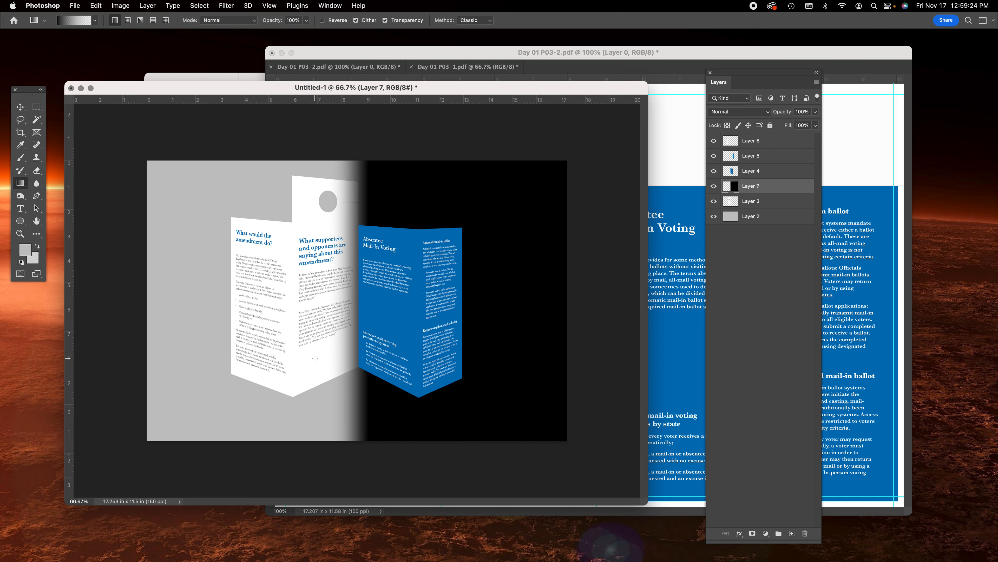
right_click(776, 184)
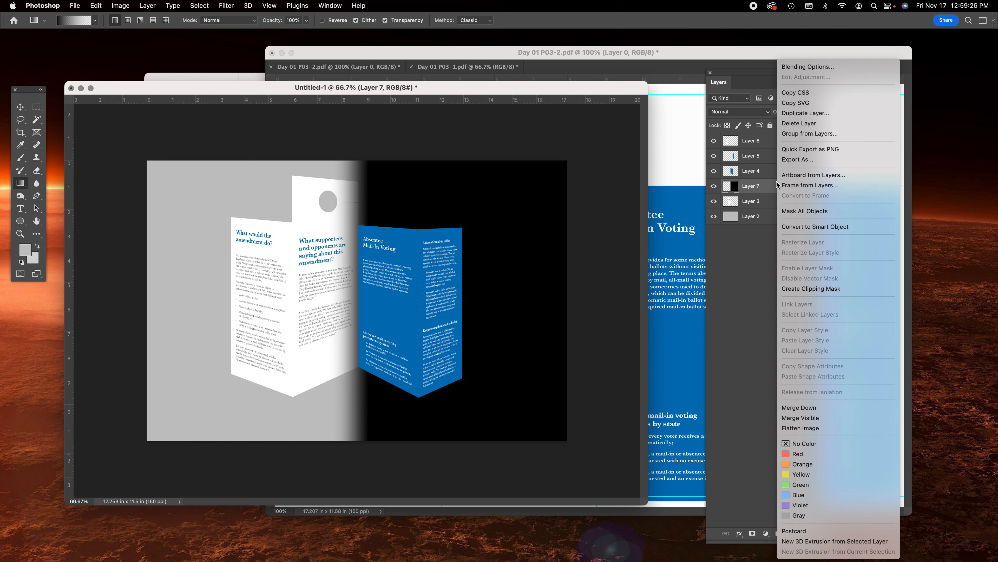
click(837, 289)
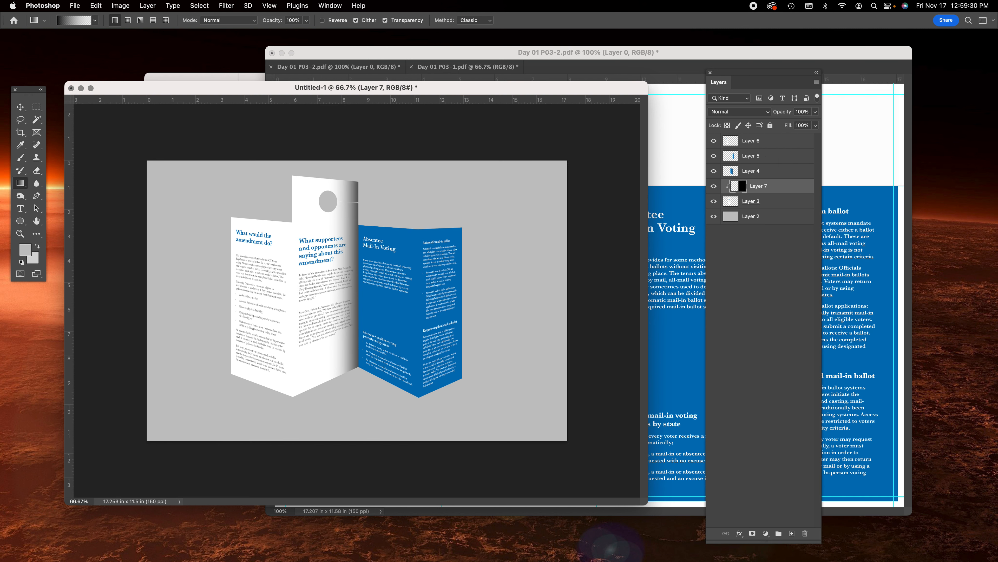
Nudge the clipped black gradient slightly left and set its layer opacity to 40%
click(20, 107)
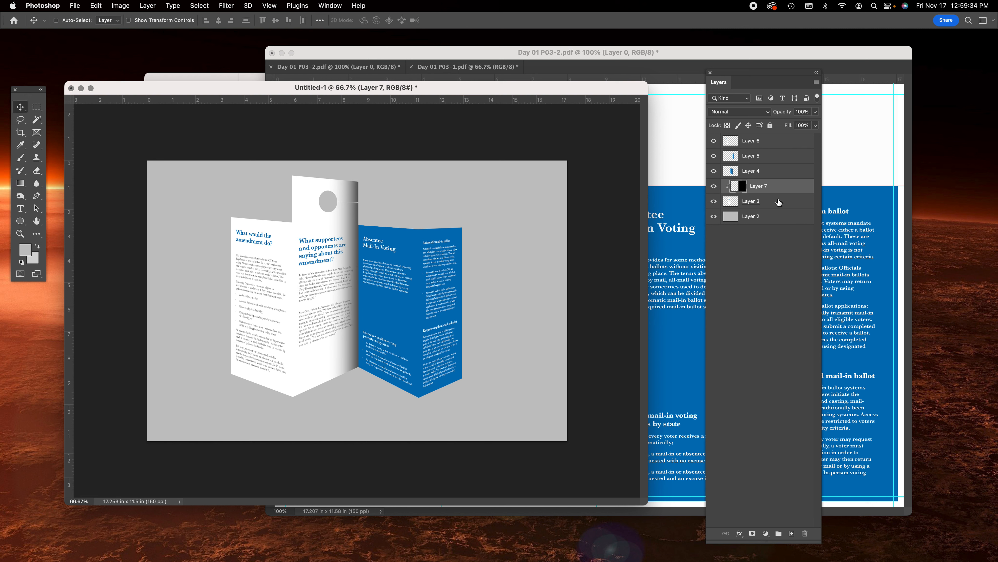
drag(313, 281, 307, 281)
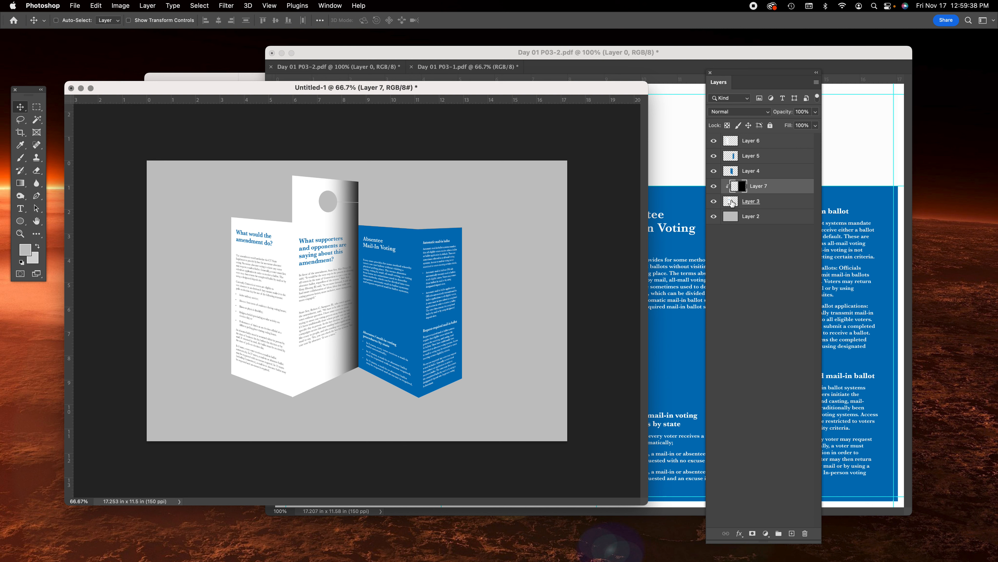
key(2)
key(3)
key(4)
key(5)
key(6)
key(7)
key(8)
key(9)
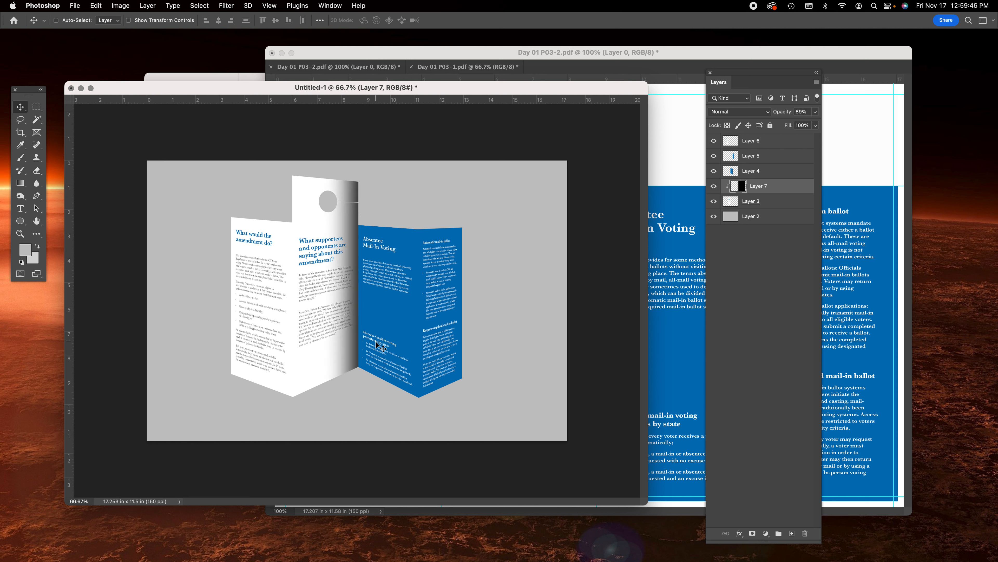
key(2)
key(3)
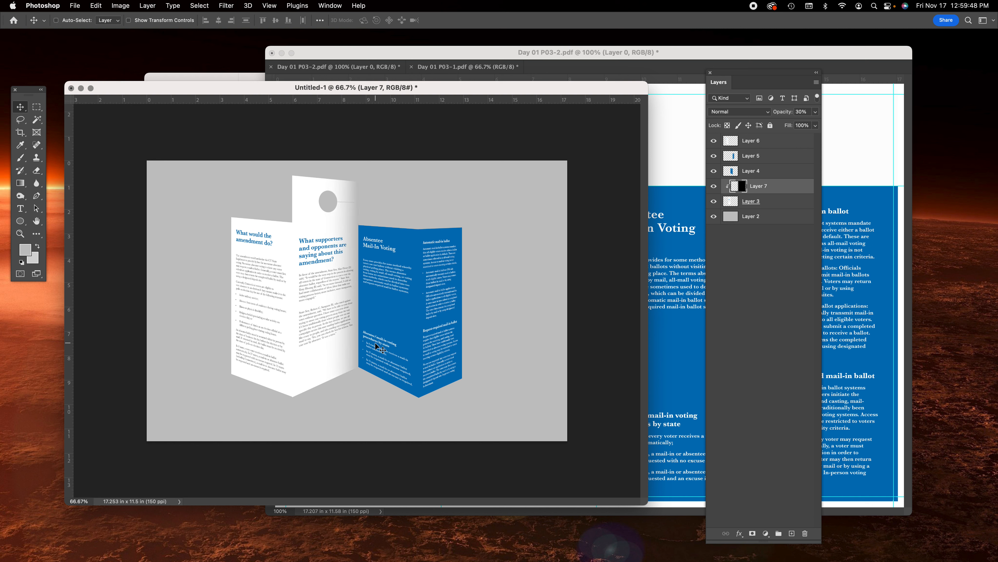
key(4)
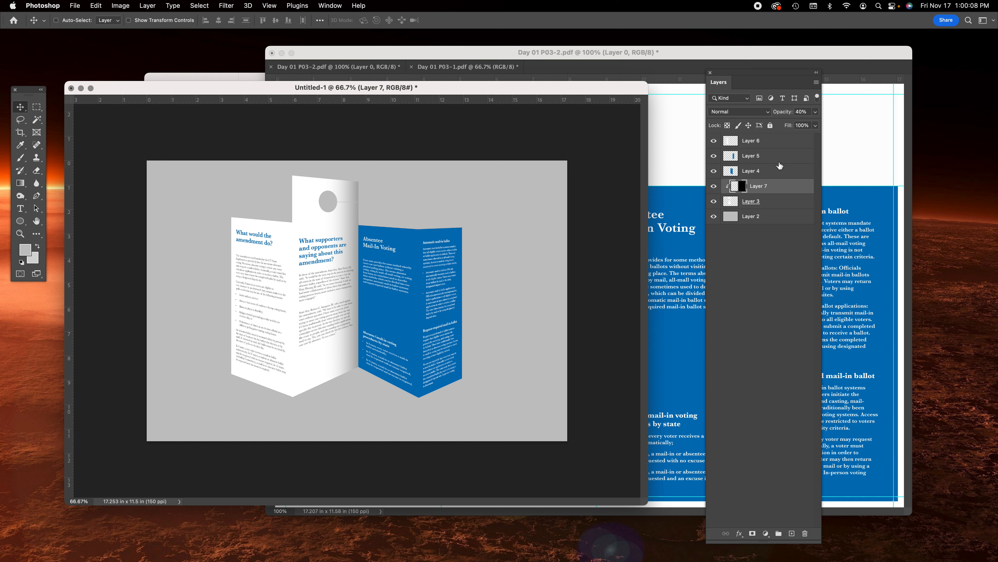
Add a new layer above Layer 5 and set the foreground color to white and the background color to black
click(714, 155)
click(714, 156)
click(779, 156)
click(793, 533)
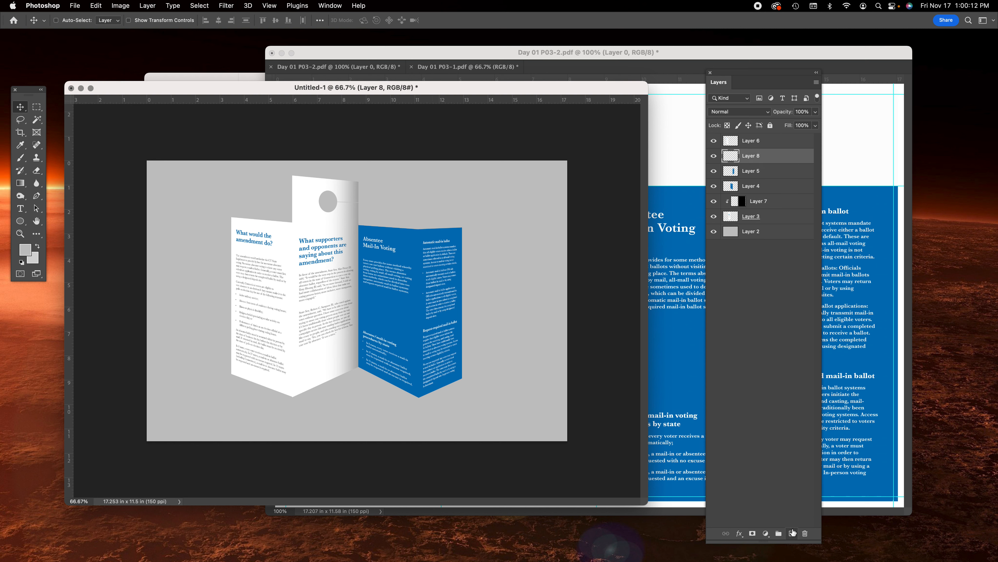
click(24, 262)
click(38, 247)
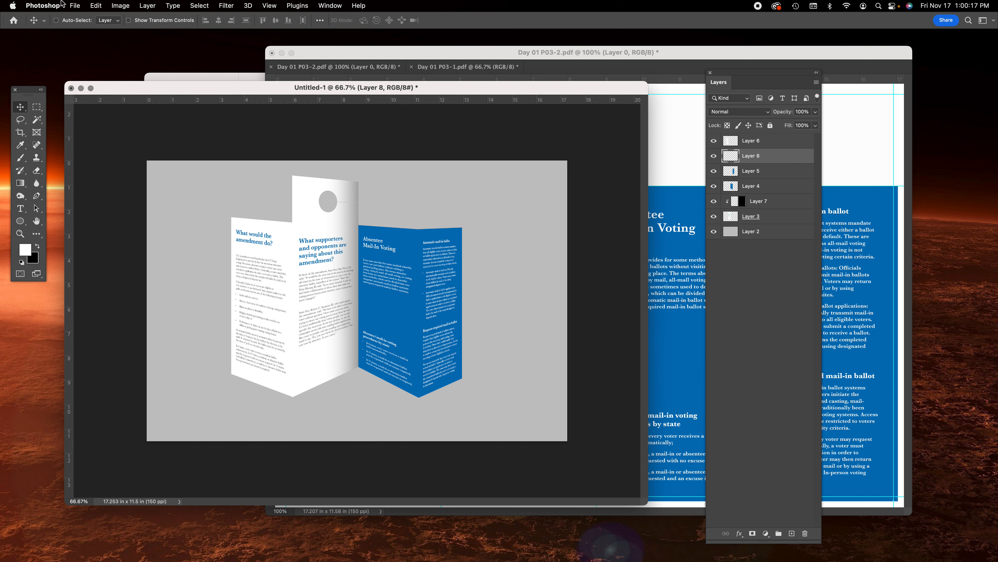
Change the Gradient tool's starting color stop from black to white
click(20, 182)
click(80, 22)
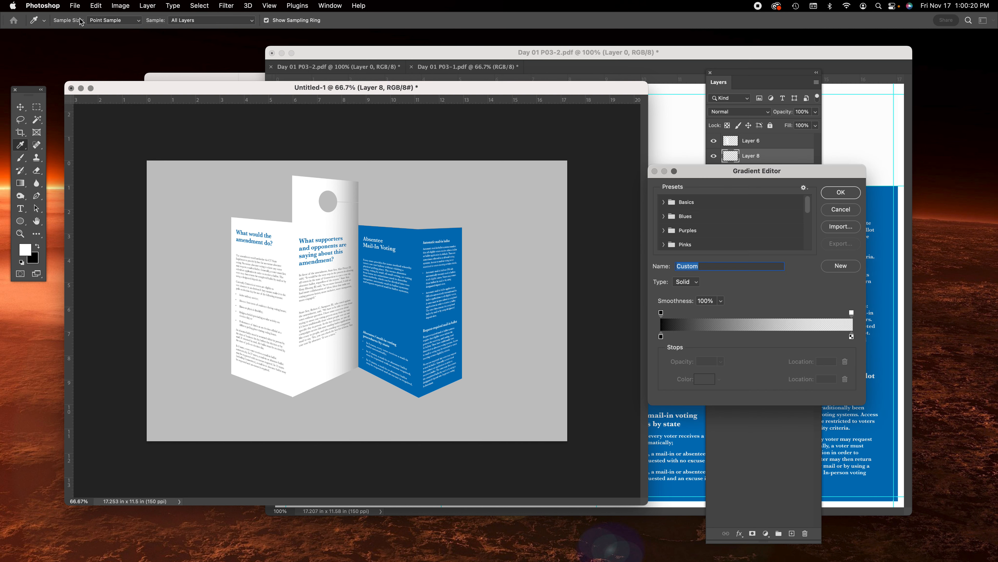
click(661, 336)
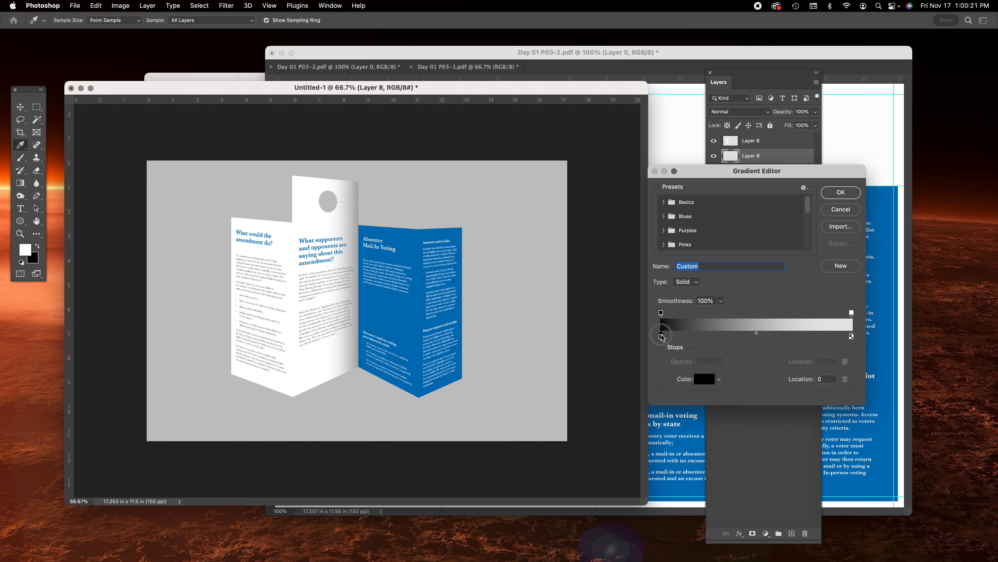
click(707, 382)
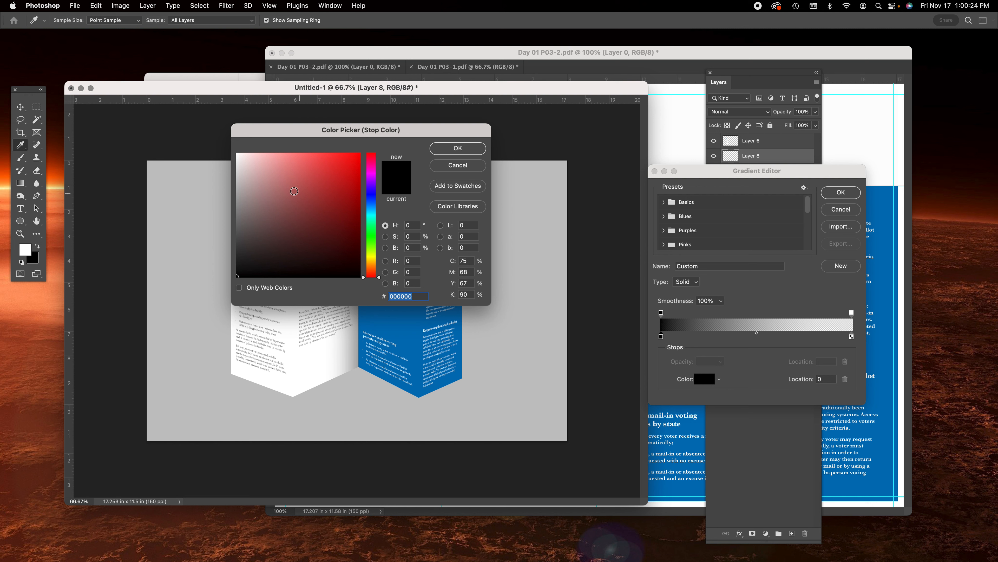
drag(294, 191, 205, 144)
click(467, 148)
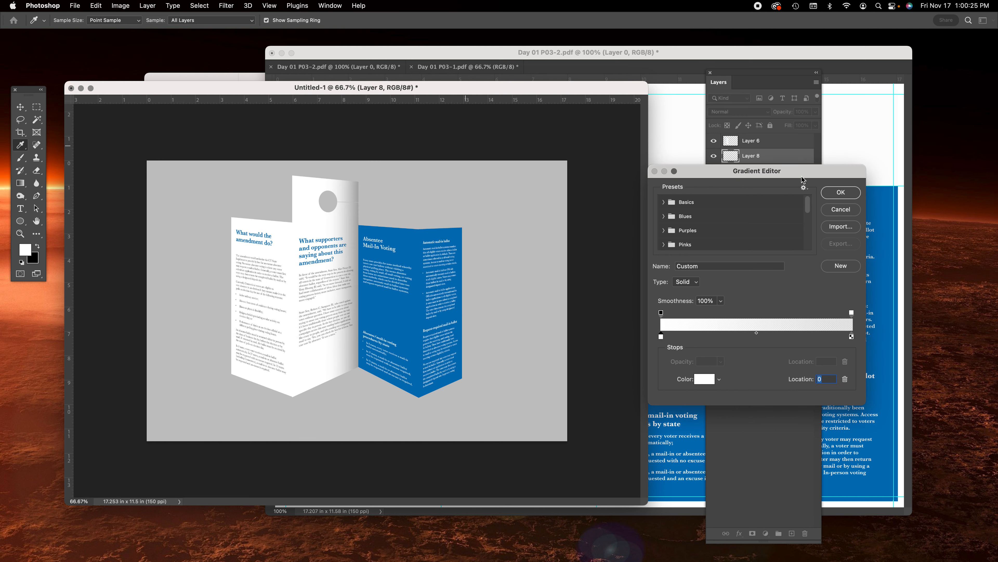
click(832, 190)
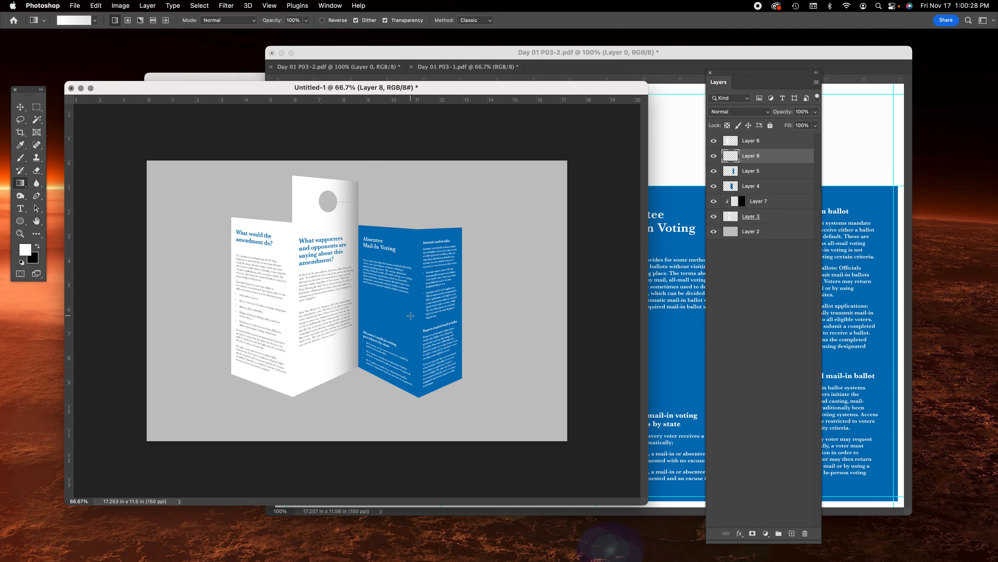
Draw a white-to-transparent gradient rightward from the fold between the blue panels, and clip its layer to Layer 5
drag(410, 316, 452, 317)
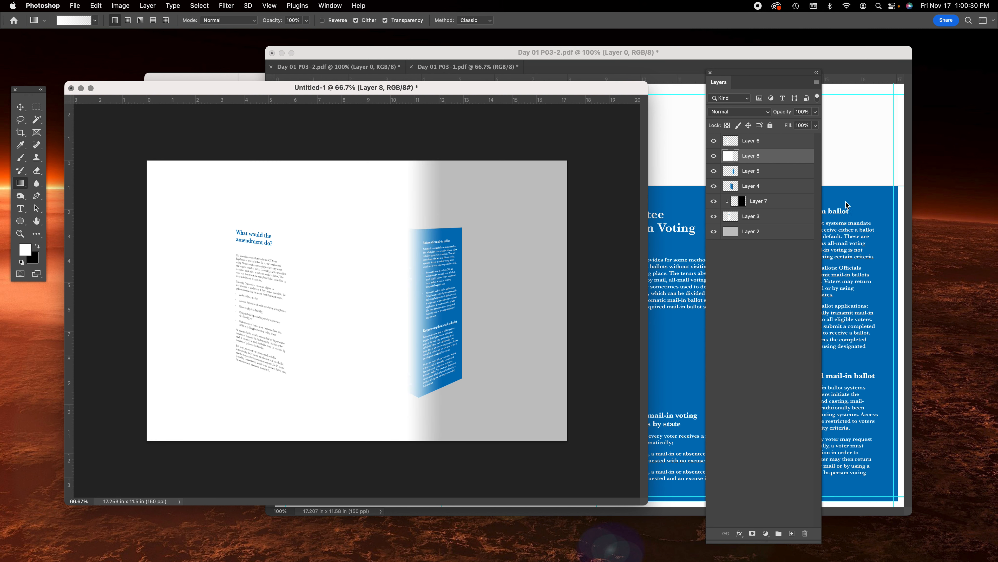
right_click(763, 158)
click(817, 289)
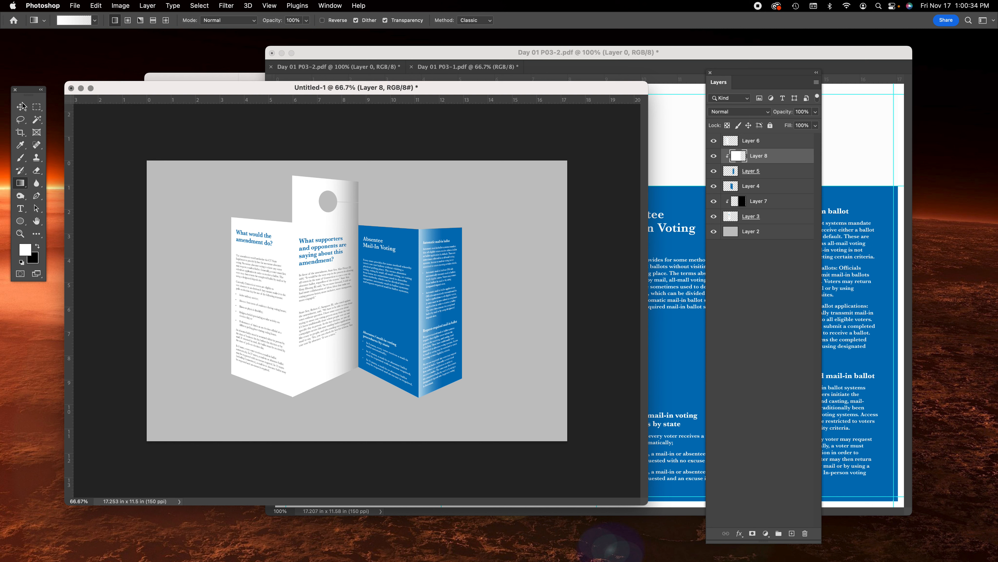
Set the clipped white gradient layer's opacity to 20%
click(21, 105)
key(4)
key(2)
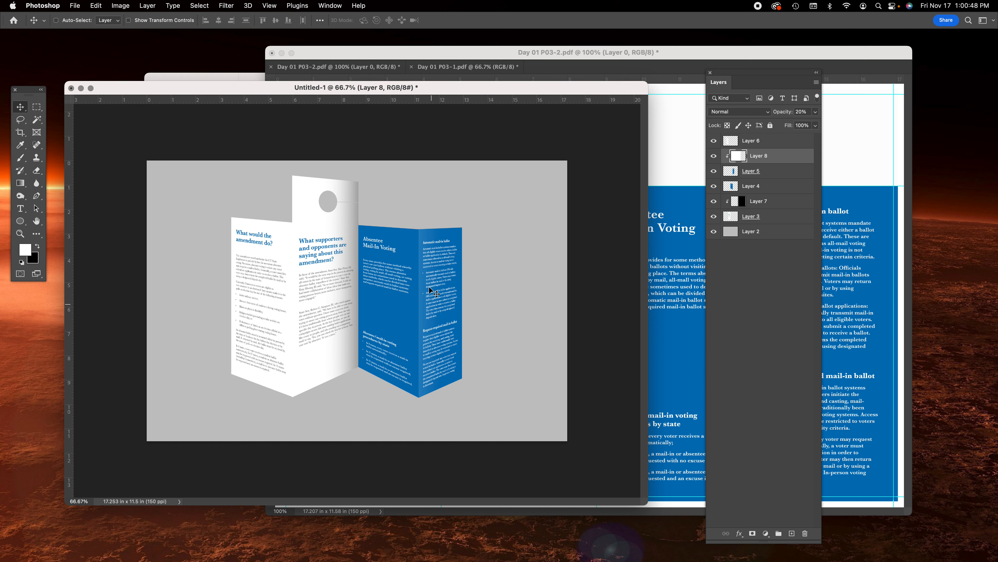
Select every brochure layer from Layer 6 down to Layer 3 and move the whole mockup toward the canvas's right edge
click(779, 142)
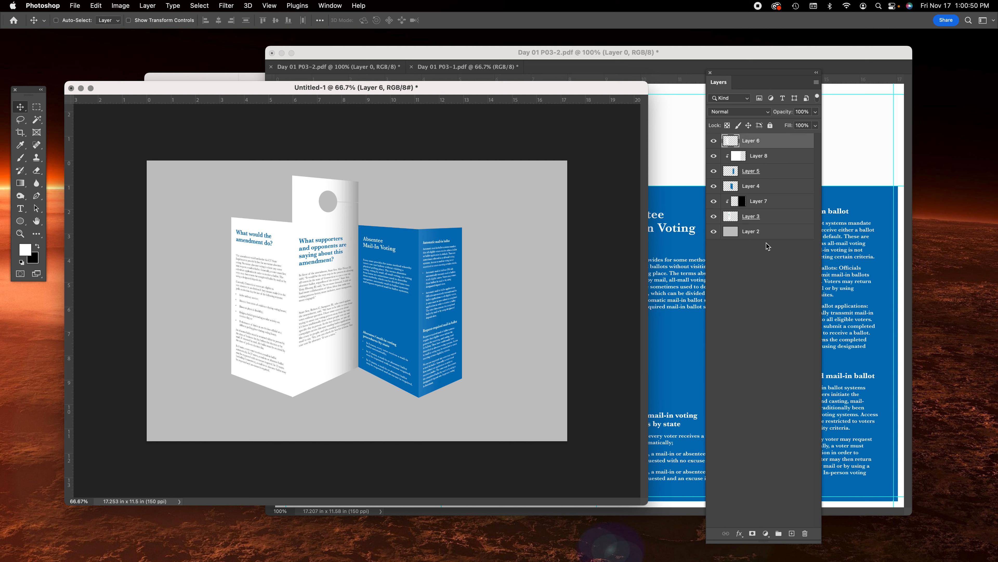
shift+click(772, 218)
drag(362, 270, 461, 270)
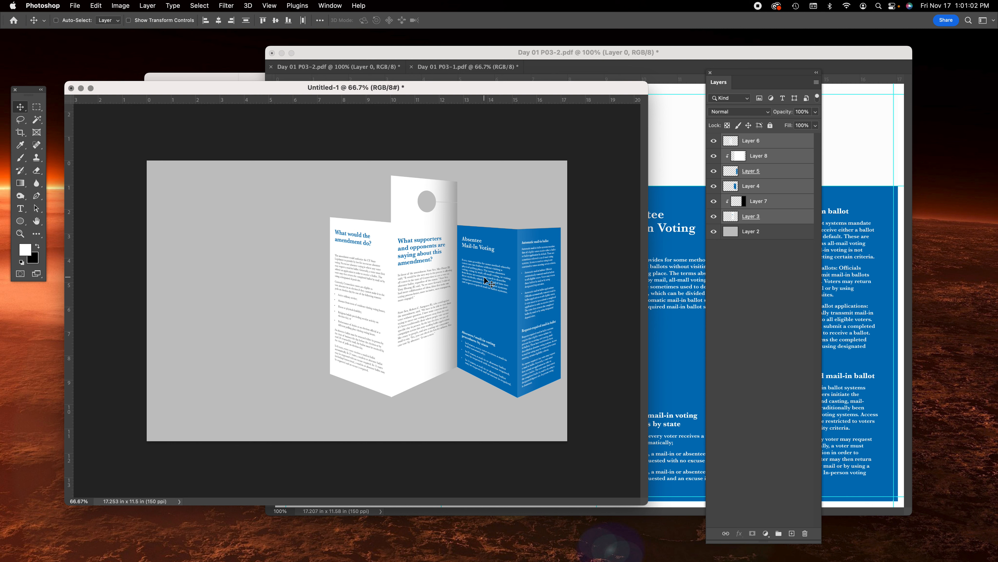
Duplicate the Layer 3 and Layer 4 panels together onto the empty left part of the canvas
click(782, 223)
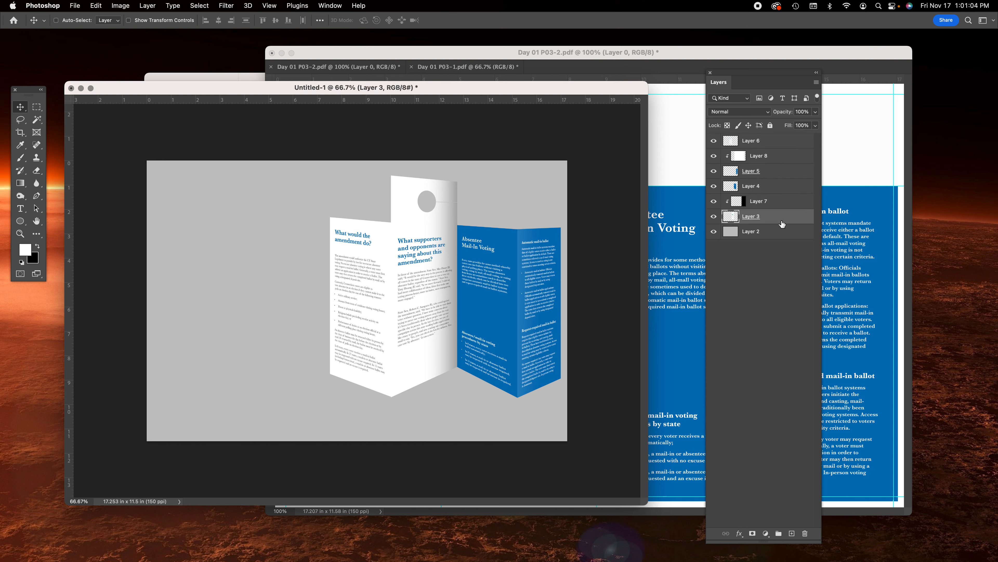
super+click(775, 186)
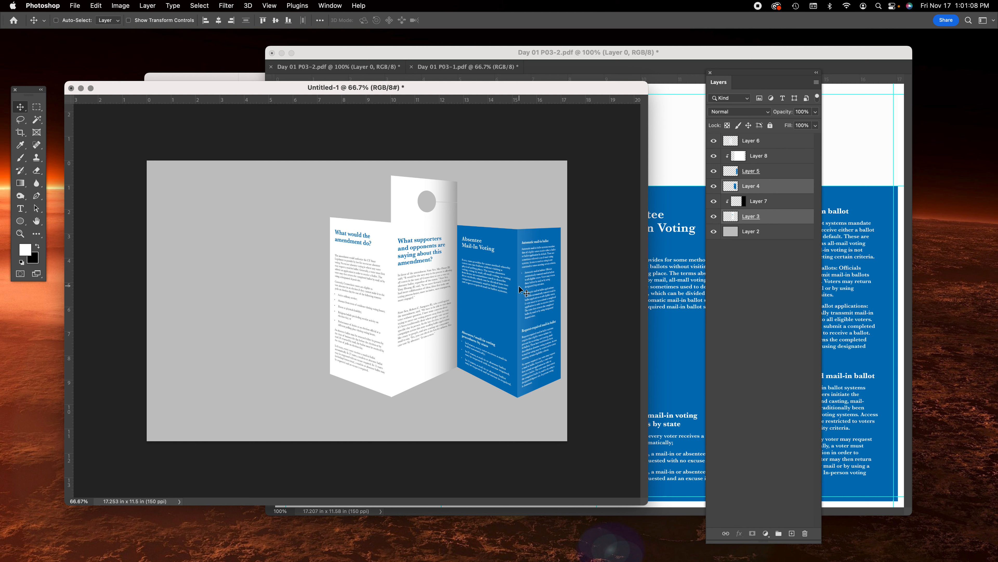
drag(485, 291, 259, 302)
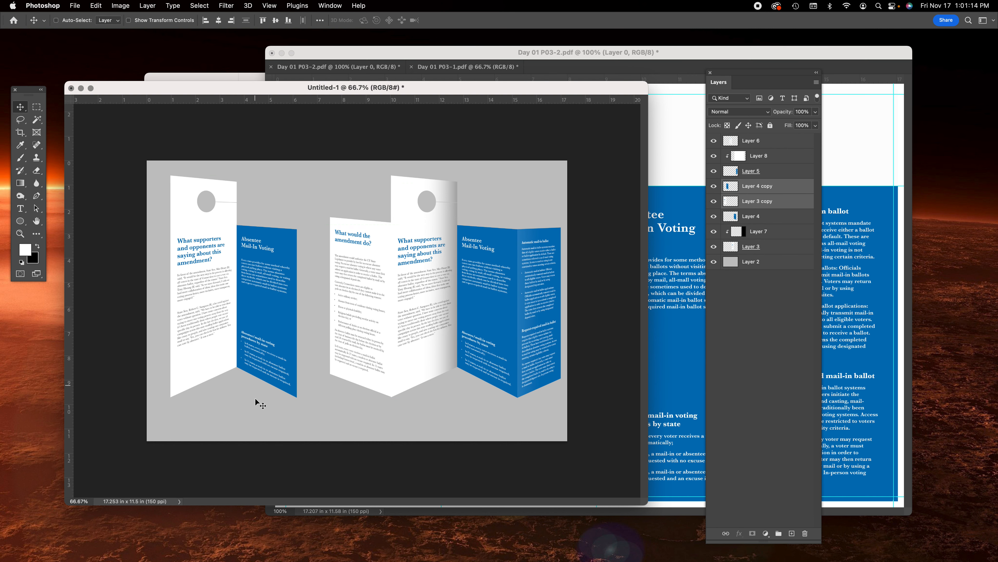
Marquee-select the "No Excuse Absentee Voting Amendment" cover panel in Day 01 P03-1.pdf and move a copy of it into Untitled-1
click(676, 226)
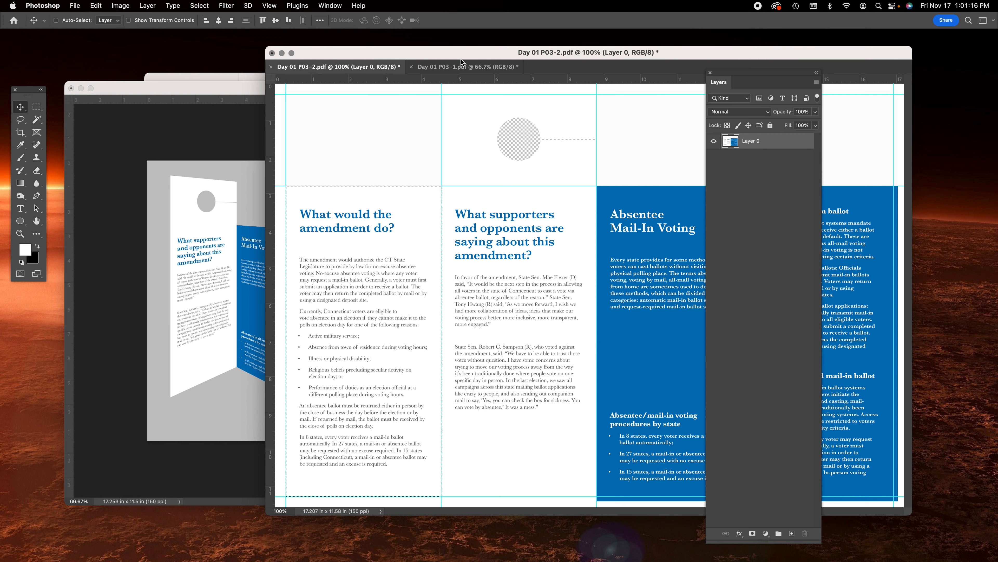
click(458, 67)
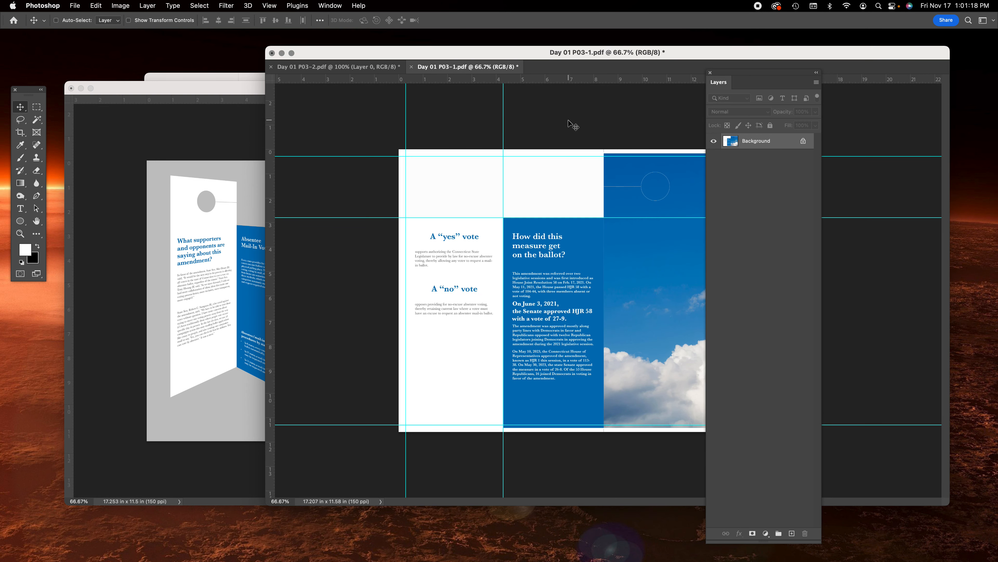
drag(764, 76, 898, 79)
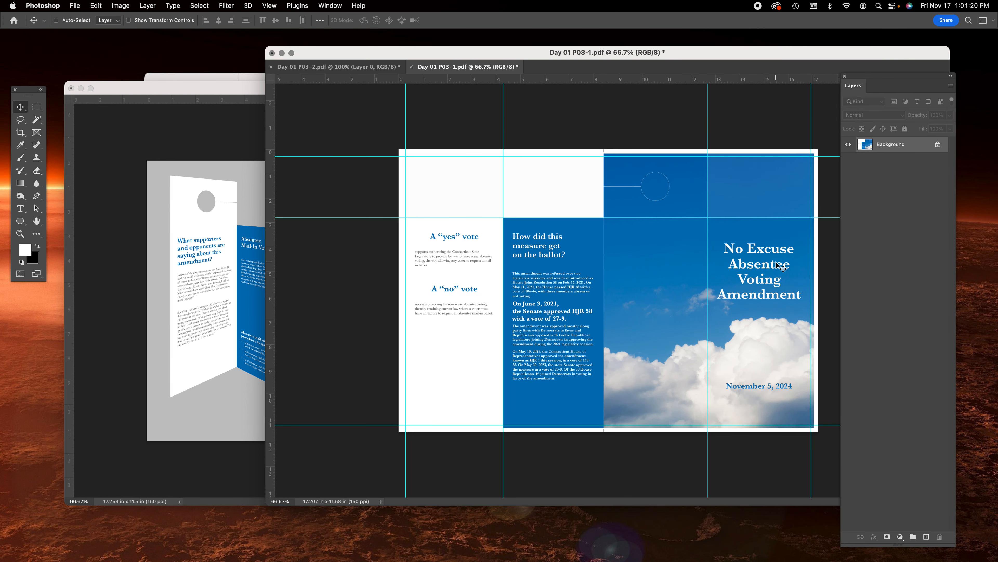
key(m)
drag(709, 216, 810, 424)
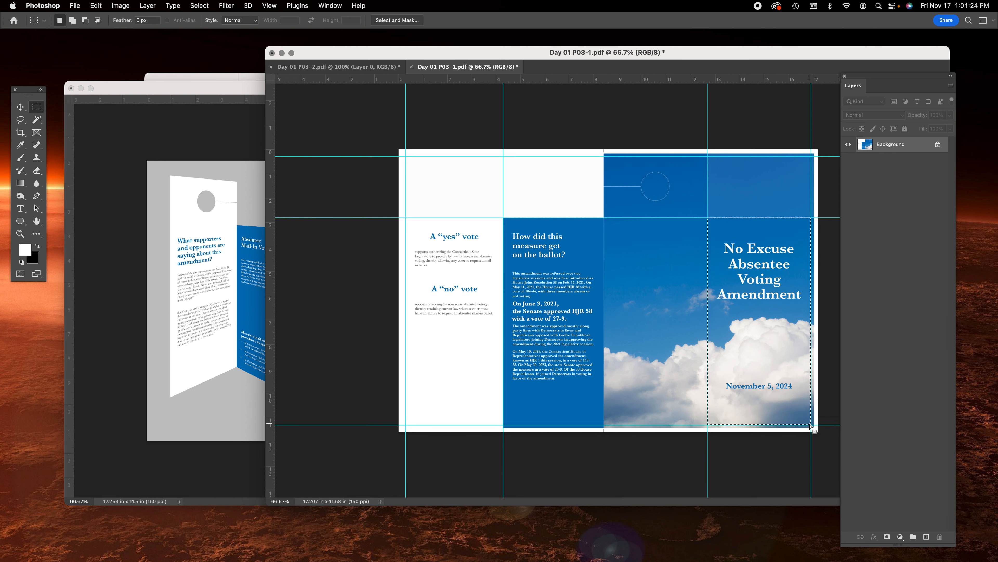
click(20, 107)
drag(796, 374, 362, 337)
Scale, narrow and skew the cover panel so it folds forward from the outer edge of the copied white panel
key(super+t)
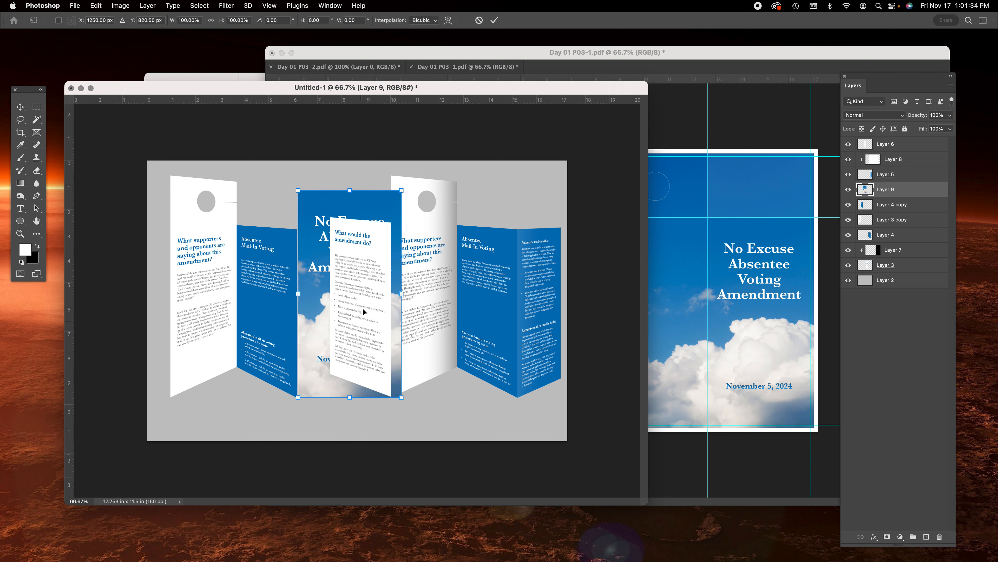
drag(405, 191, 384, 231)
drag(314, 264, 186, 263)
drag(252, 319, 229, 326)
drag(230, 246, 229, 235)
drag(229, 322, 223, 328)
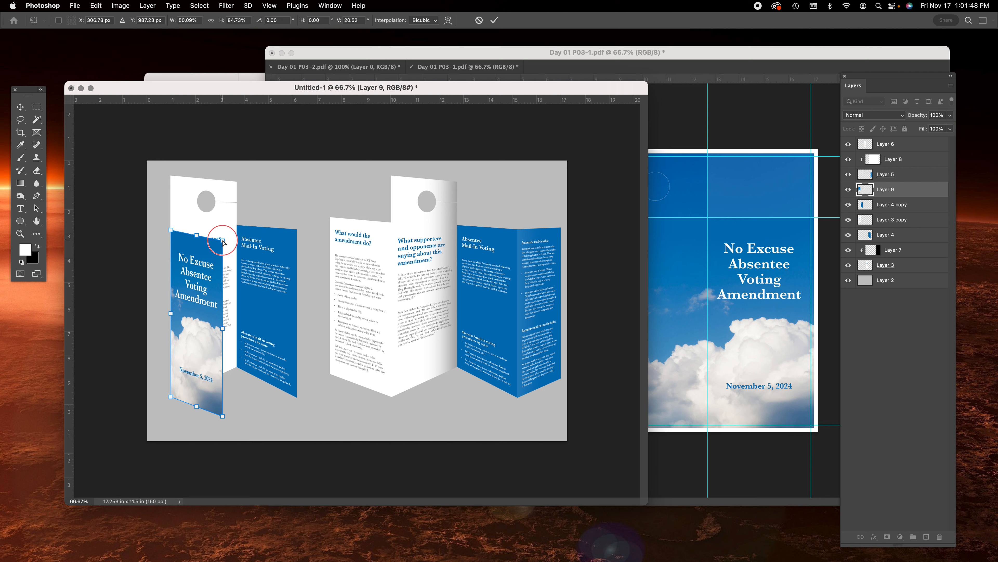
drag(224, 240, 224, 239)
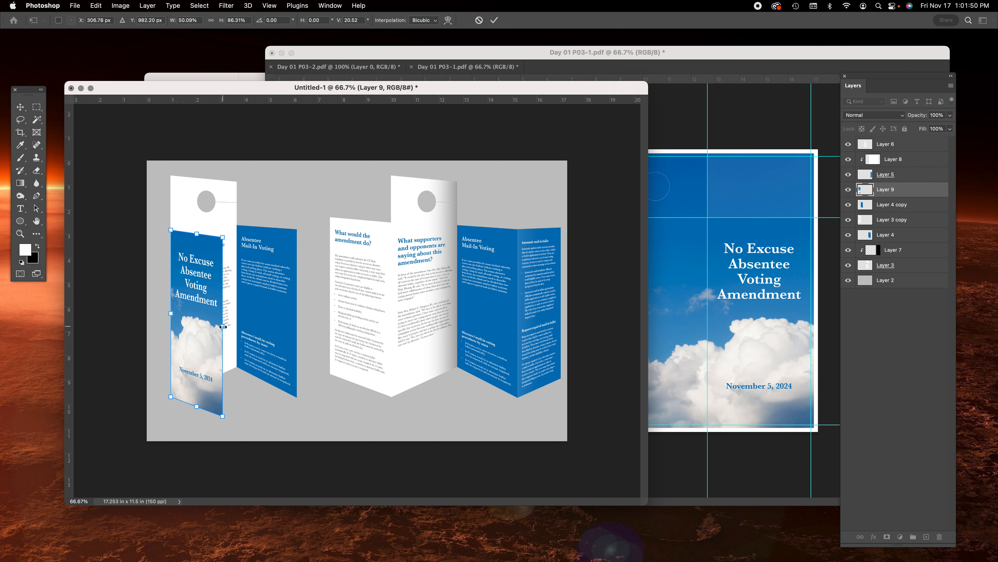
drag(224, 329, 209, 335)
key(Return)
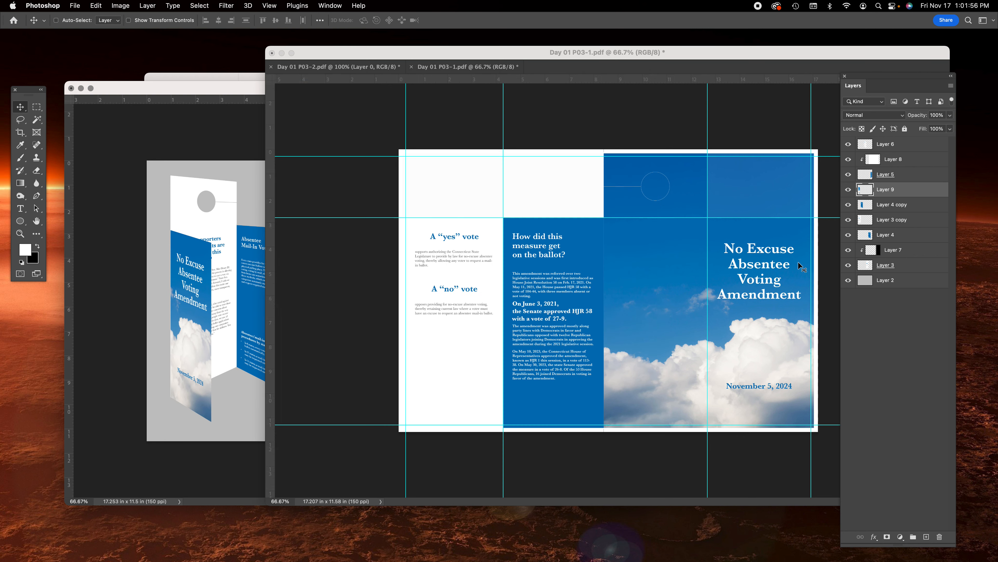
Marquee-select the "yes" and "no" vote panel in Day 01 P03-1.pdf and move a copy of it into Untitled-1
click(782, 259)
drag(448, 52, 541, 55)
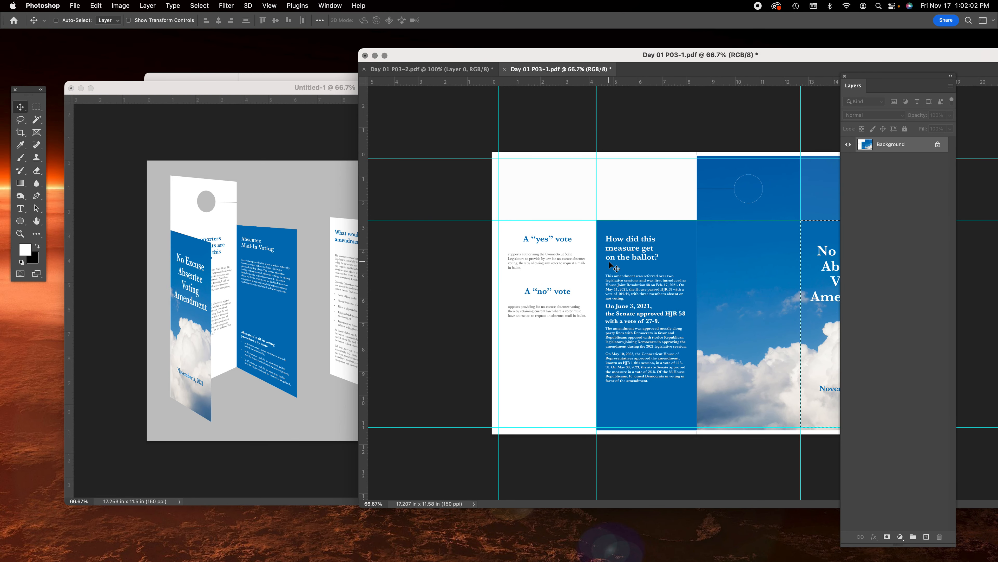
key(m)
drag(495, 223, 595, 427)
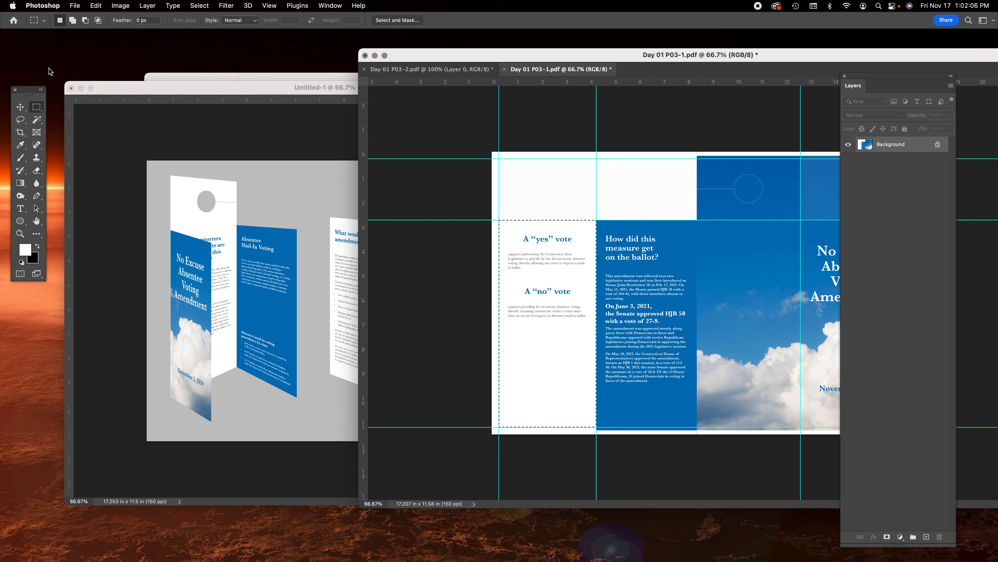
click(20, 111)
drag(544, 309, 304, 284)
Scale, narrow and skew the vote panel so it folds forward from the outer edge of the copied blue panel
key(super+t)
drag(345, 196, 324, 242)
drag(307, 289, 277, 282)
drag(219, 235, 215, 226)
drag(218, 313, 236, 321)
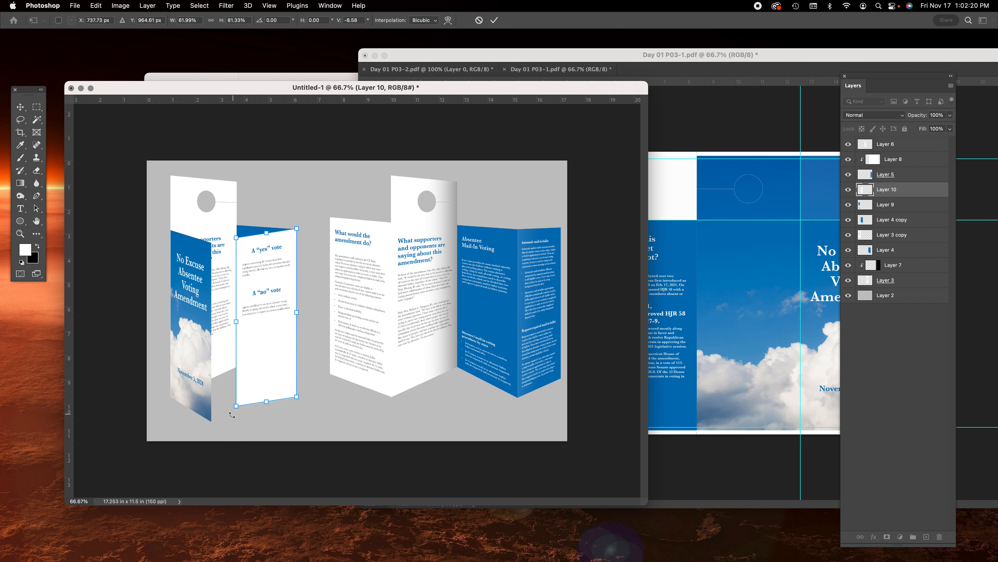
drag(238, 408, 237, 417)
mouse_move(238, 329)
mouse_down()
mouse_move(279, 333)
mouse_move(250, 329)
mouse_up()
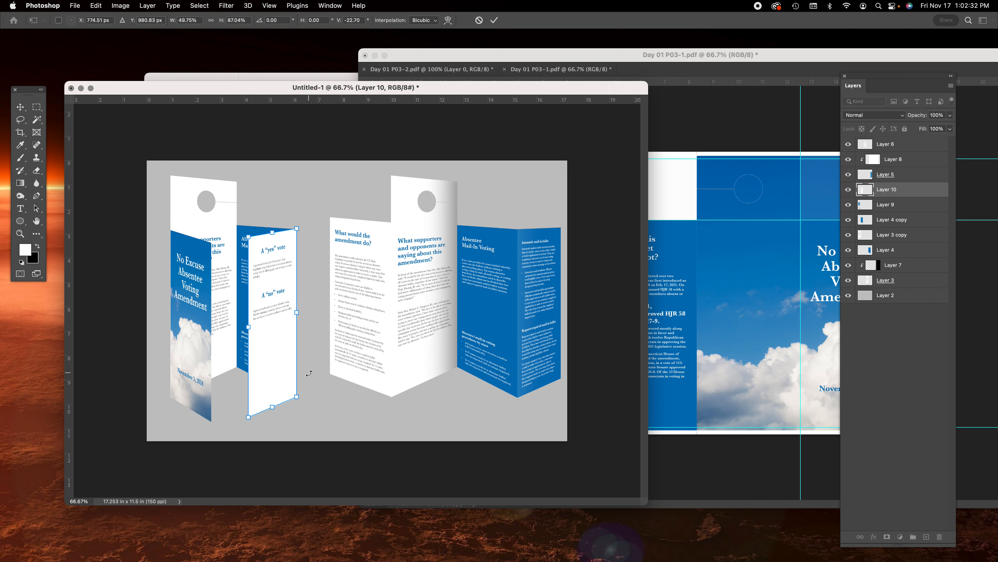
key(Return)
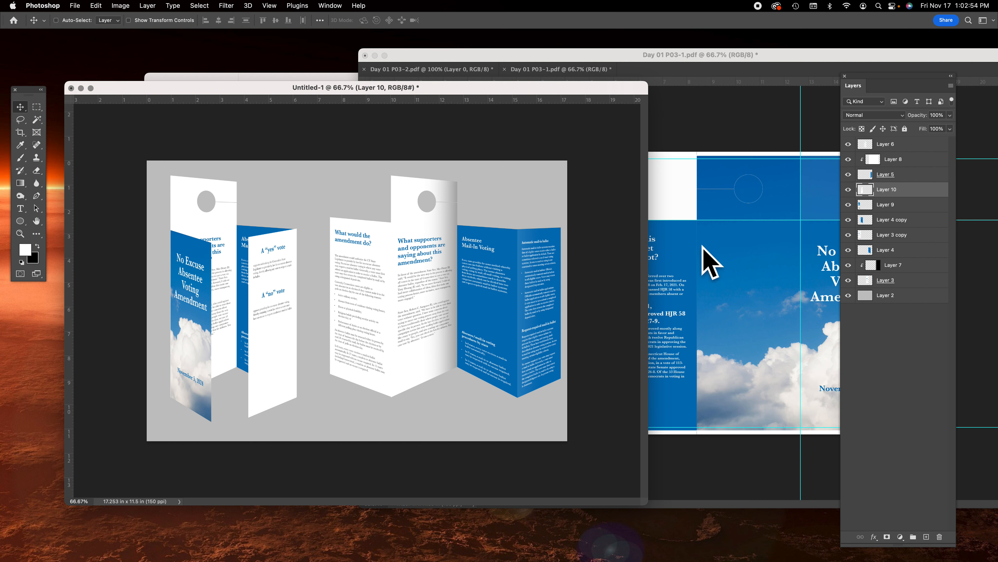
Delete the clipped white gradient Layer 8 and darken Layer 4 with a Brightness value of -20
drag(890, 163, 941, 537)
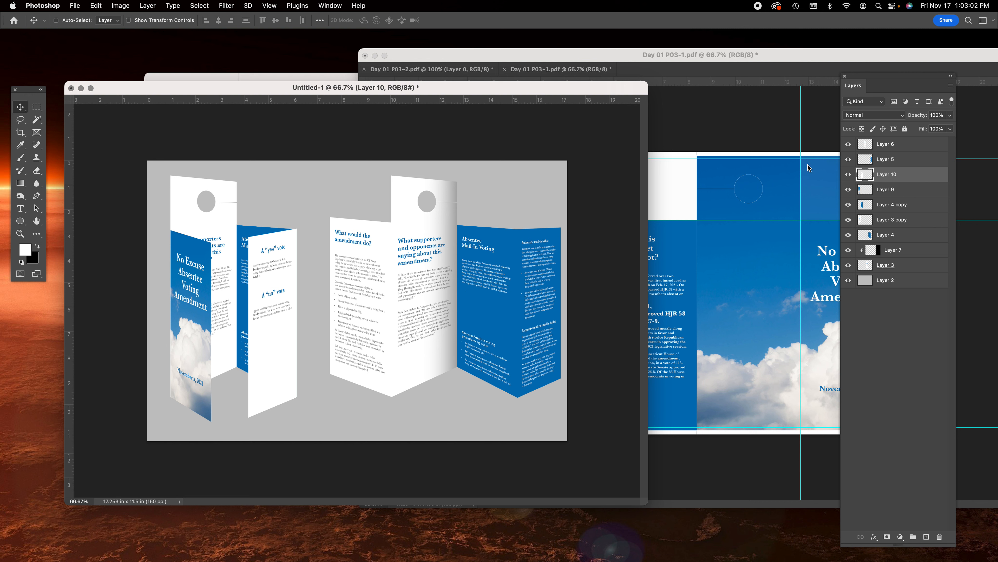
click(900, 204)
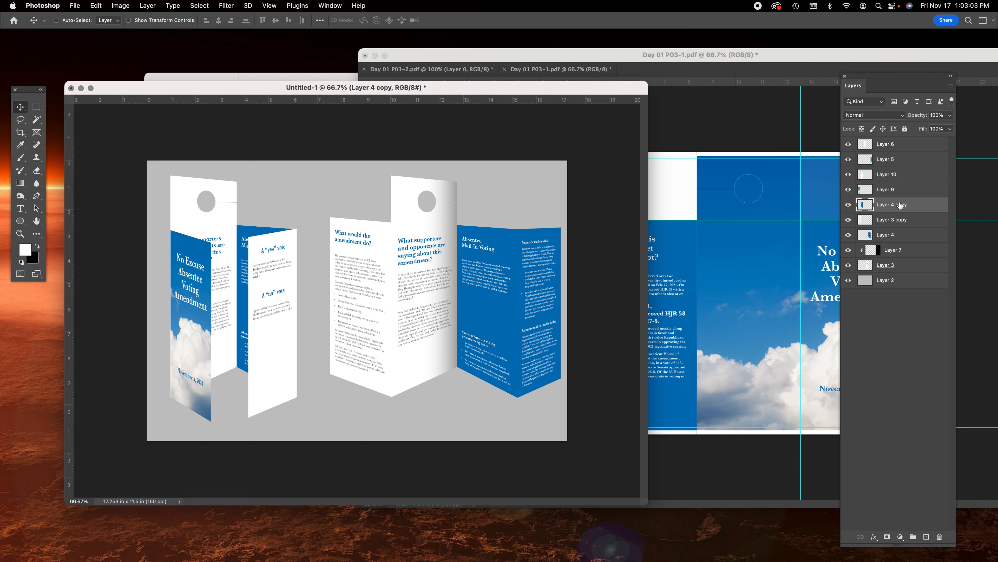
click(888, 238)
click(848, 235)
click(849, 235)
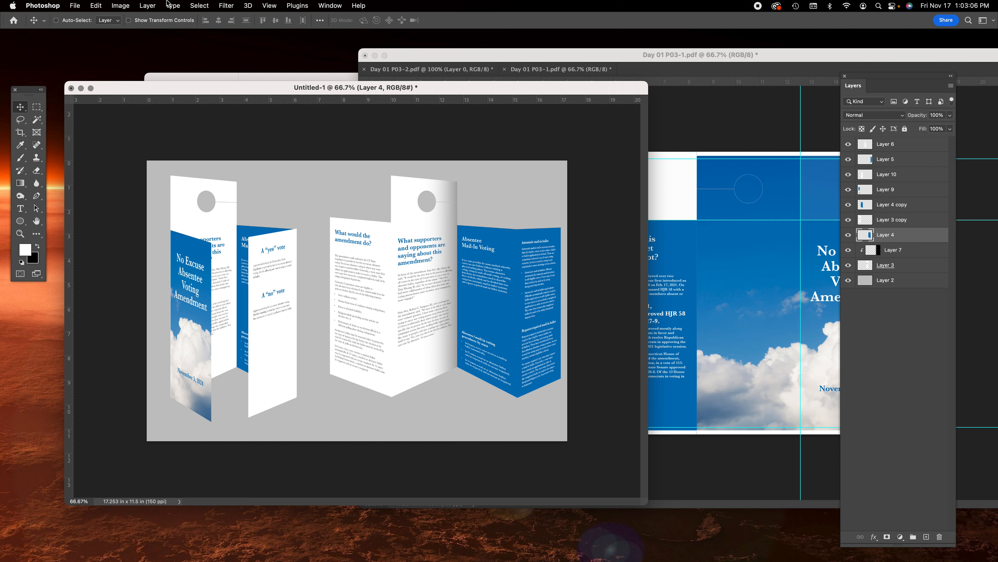
click(121, 5)
mouse_move(165, 33)
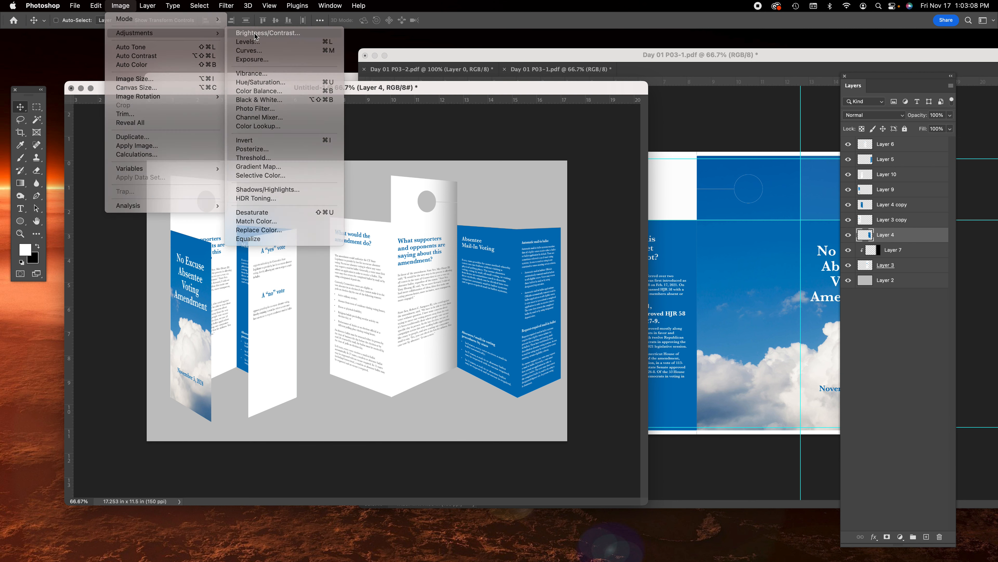
click(256, 33)
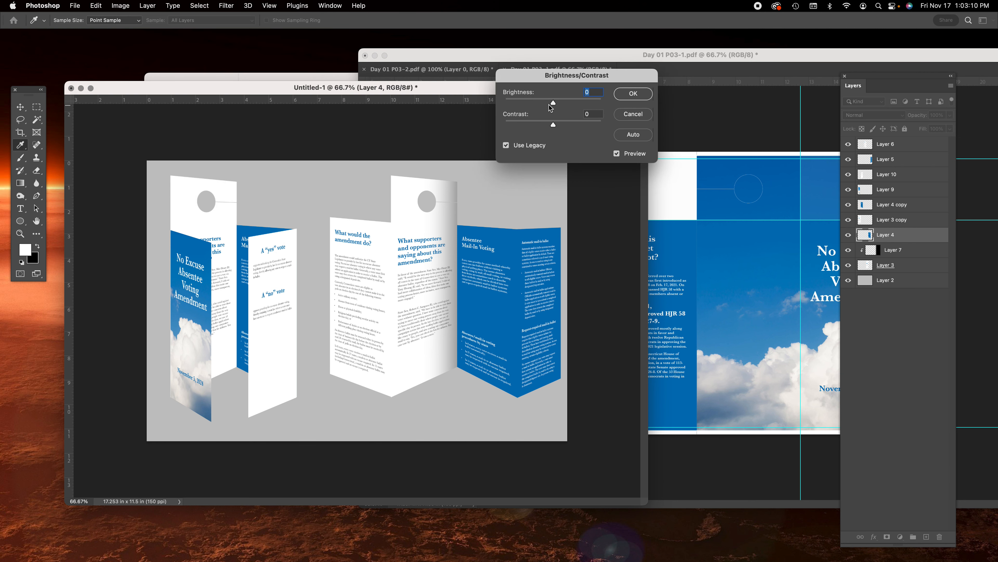
drag(553, 103, 544, 103)
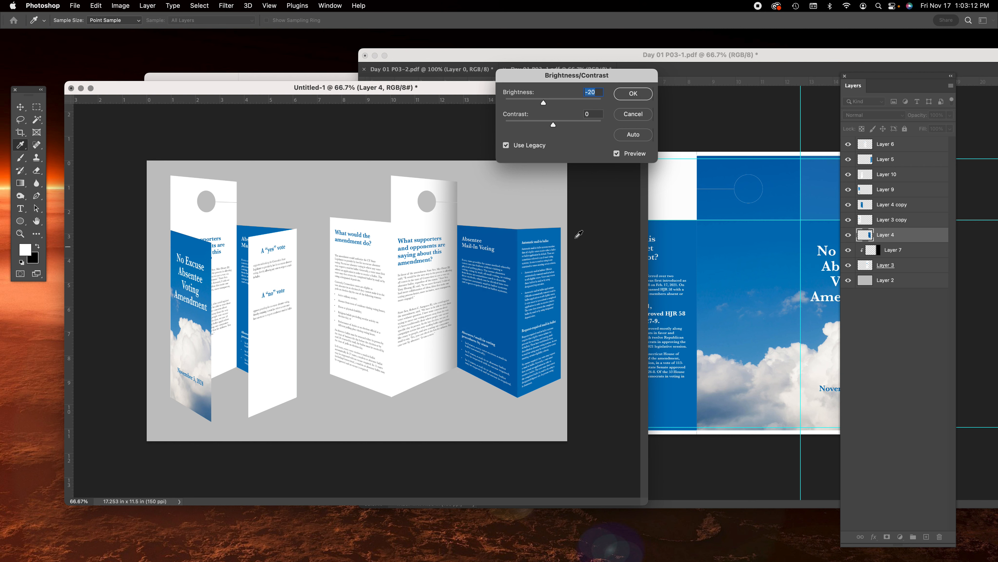
click(633, 97)
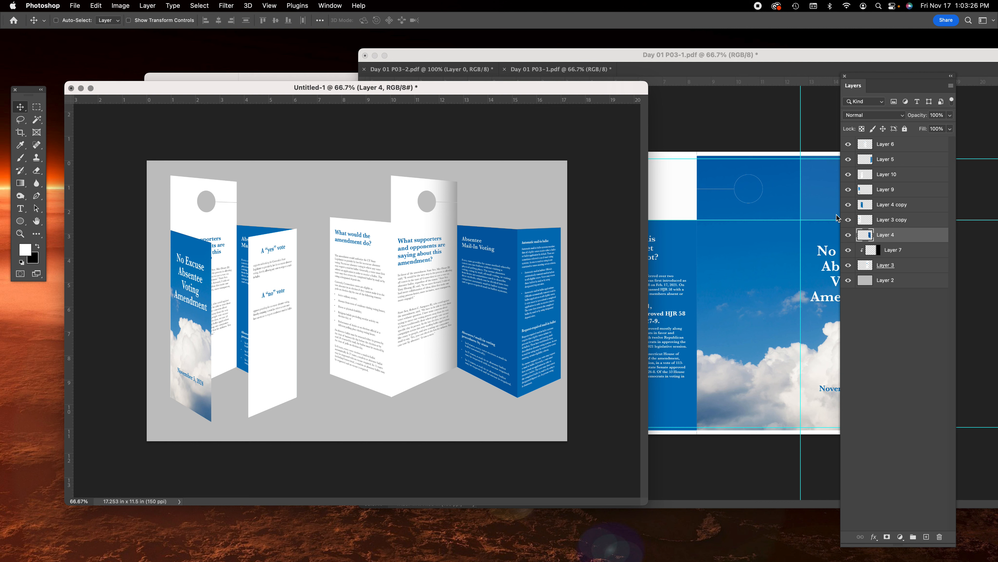
Darken the "What would the amendment do?" panel on Layer 6 slightly with Brightness/Contrast, using the Use Legacy option
click(849, 219)
click(848, 219)
click(849, 174)
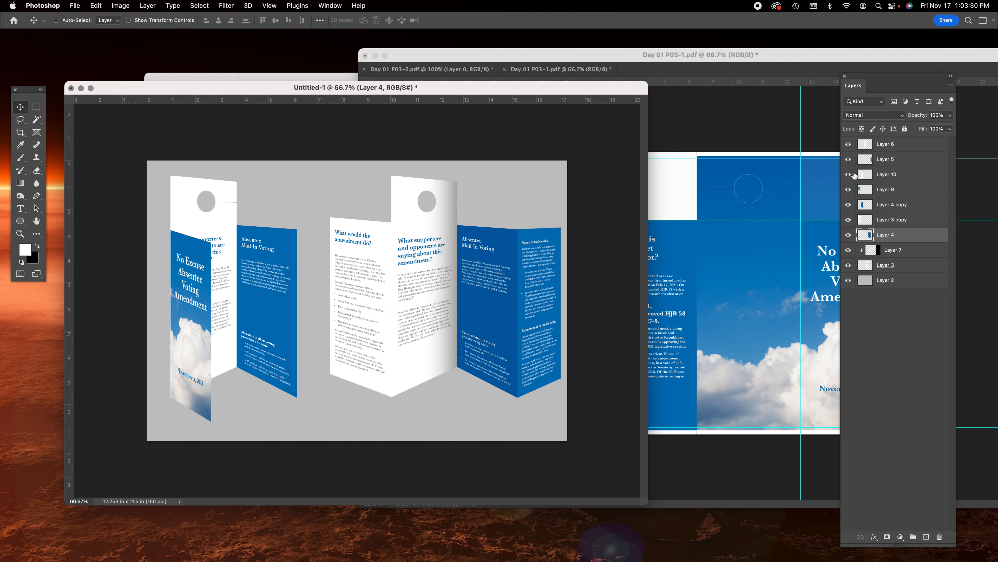
click(848, 144)
click(848, 145)
click(884, 145)
click(151, 5)
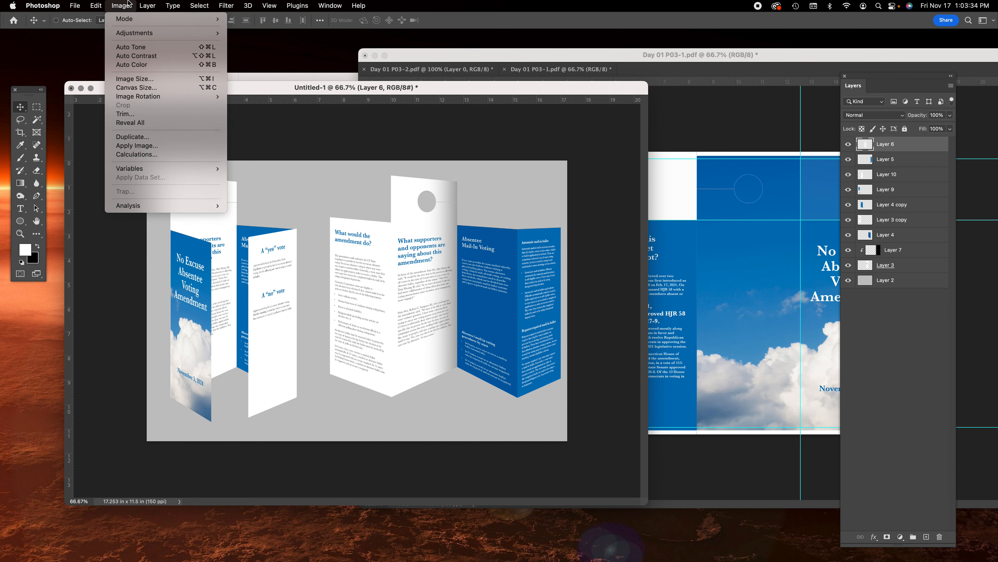
mouse_move(131, 35)
click(271, 33)
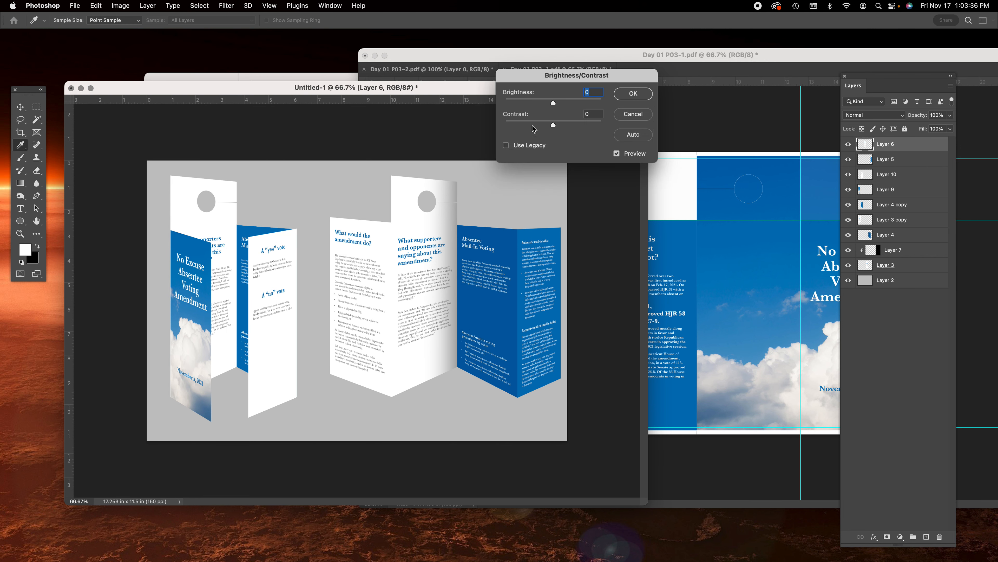
click(540, 146)
drag(553, 102, 542, 103)
click(633, 94)
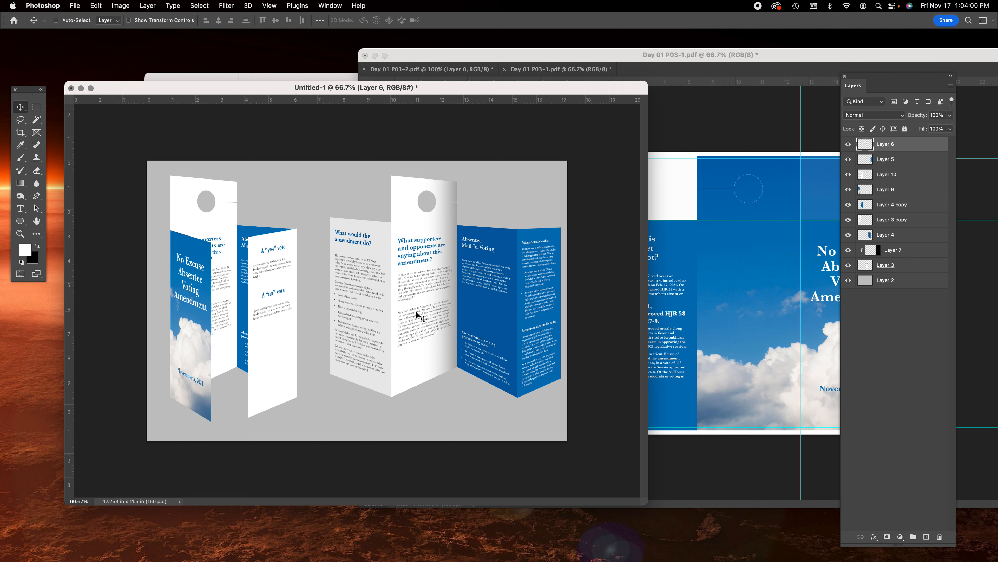
Save the mockup to the Desktop as Untitled-1.psd in Photoshop format with Maximize Compatibility on
click(84, 4)
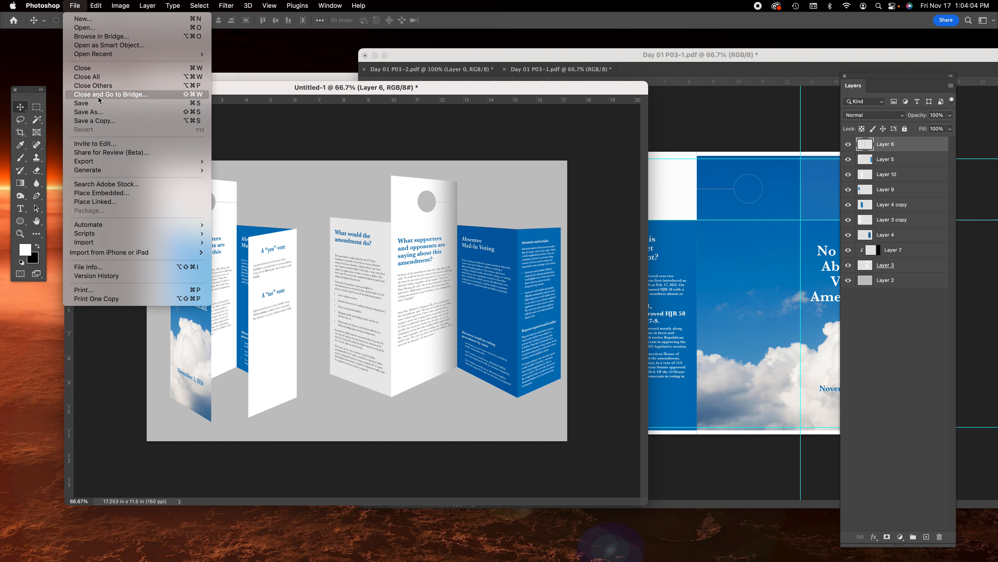
click(91, 111)
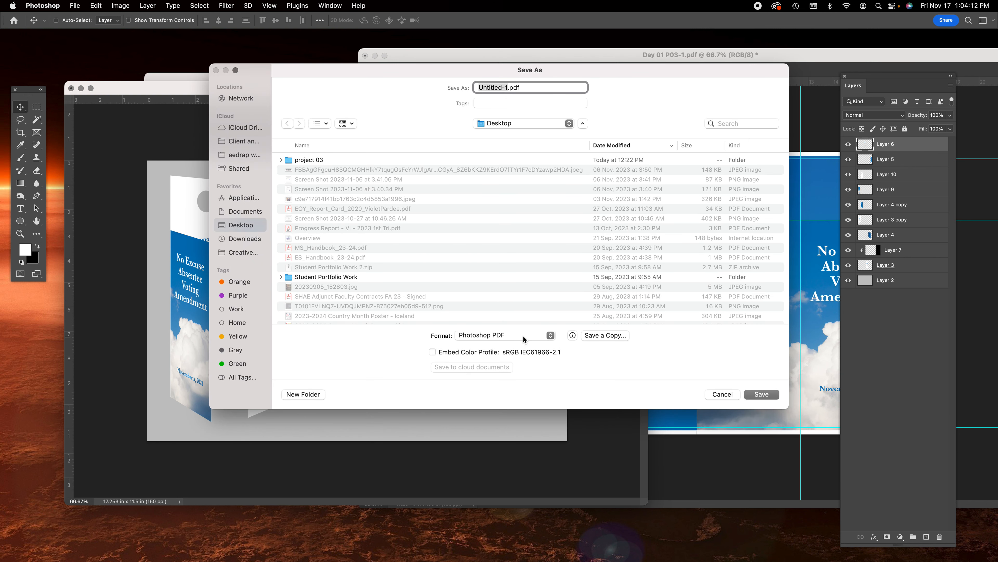
click(524, 336)
click(519, 315)
click(767, 394)
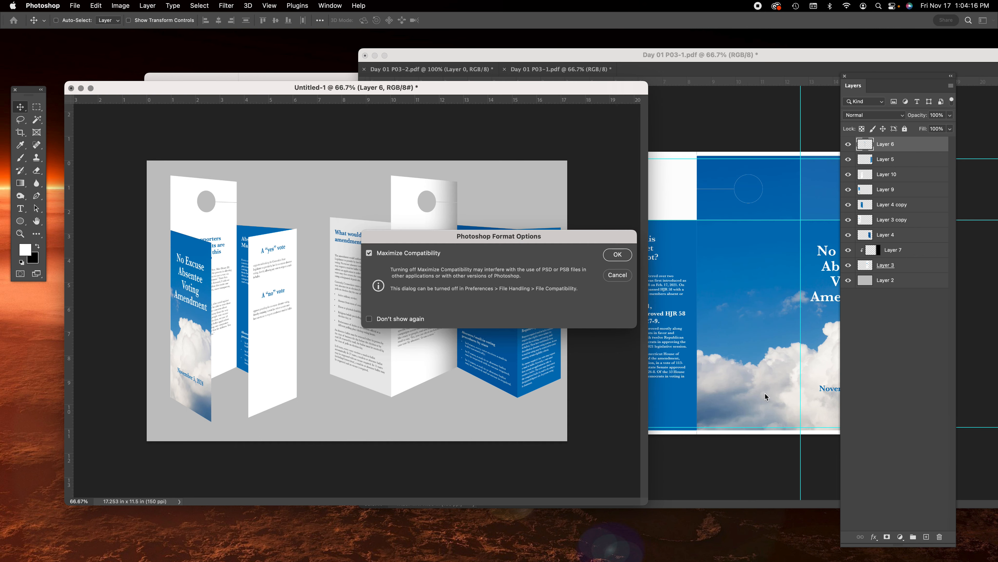
click(608, 255)
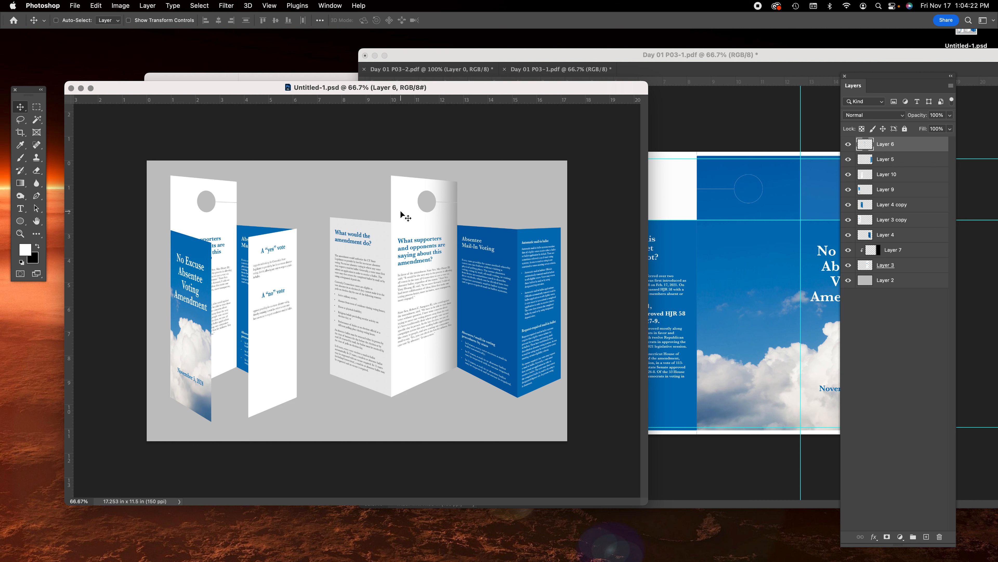
click(740, 200)
click(483, 71)
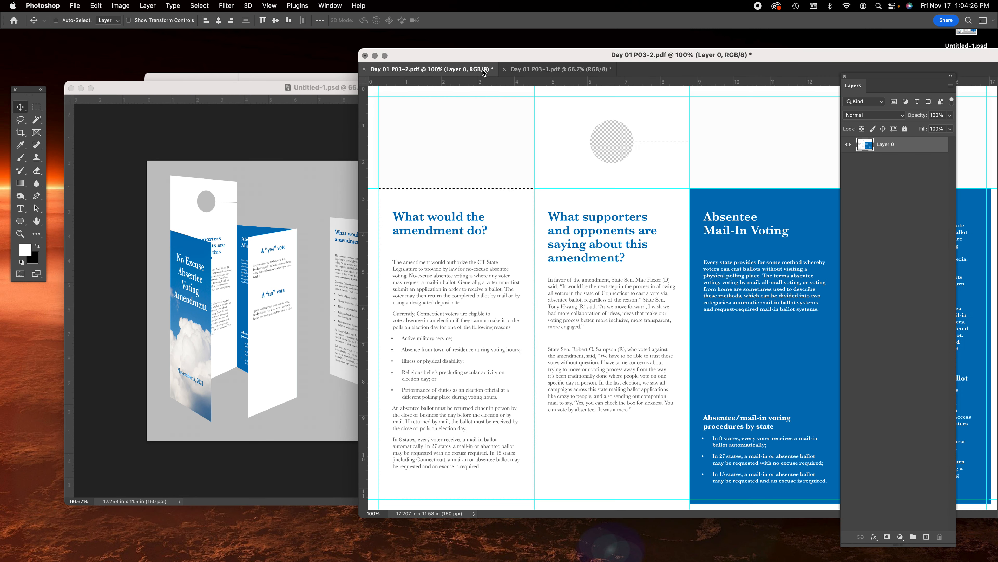
click(518, 70)
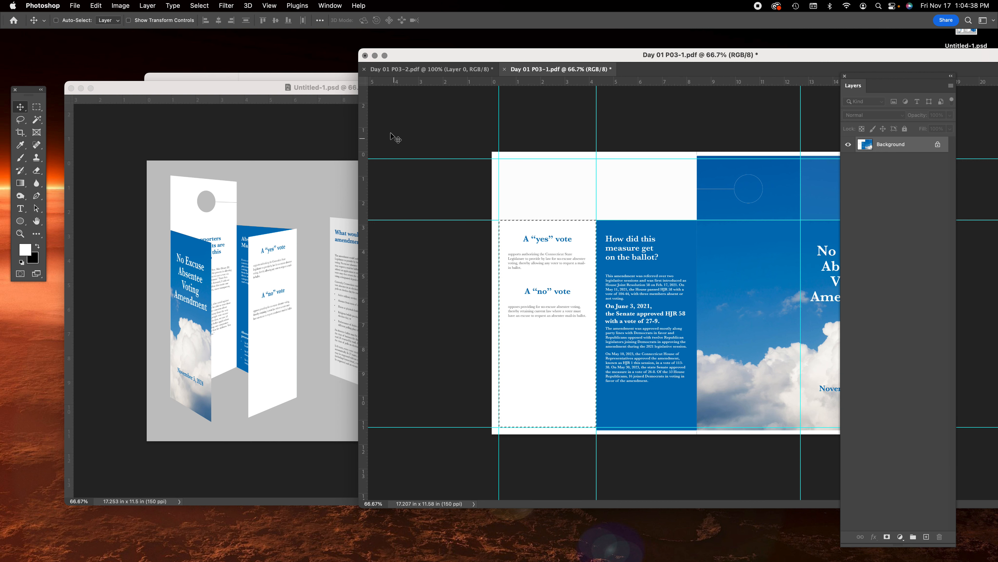
Return to the Untitled-1.psd mockup and flatten all its layers into a single background
click(250, 123)
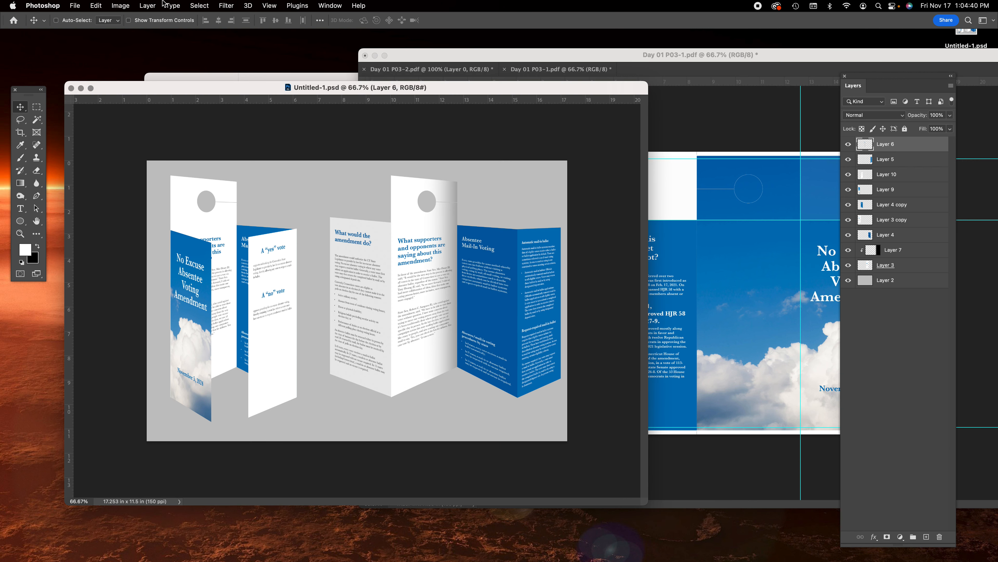
click(153, 4)
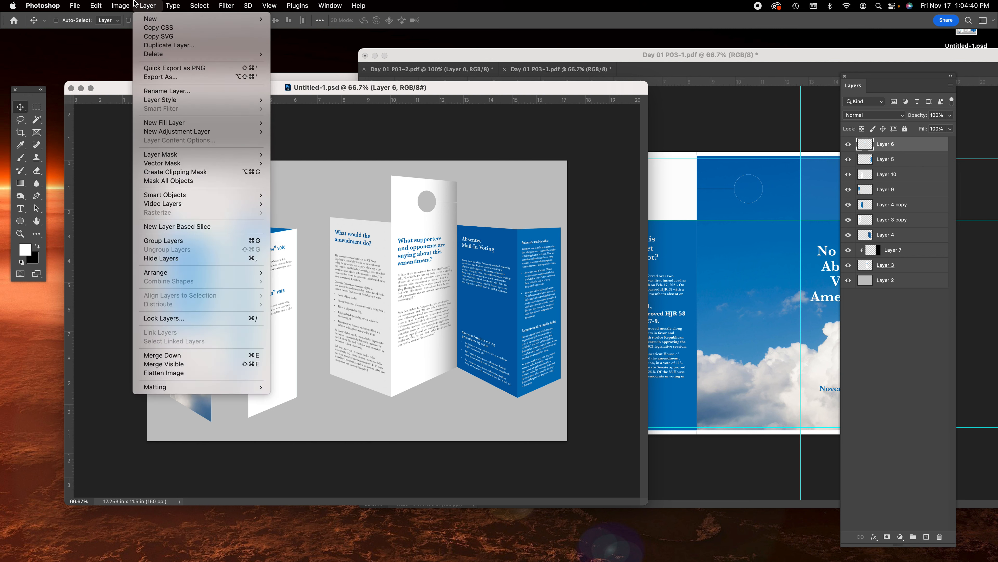
click(178, 373)
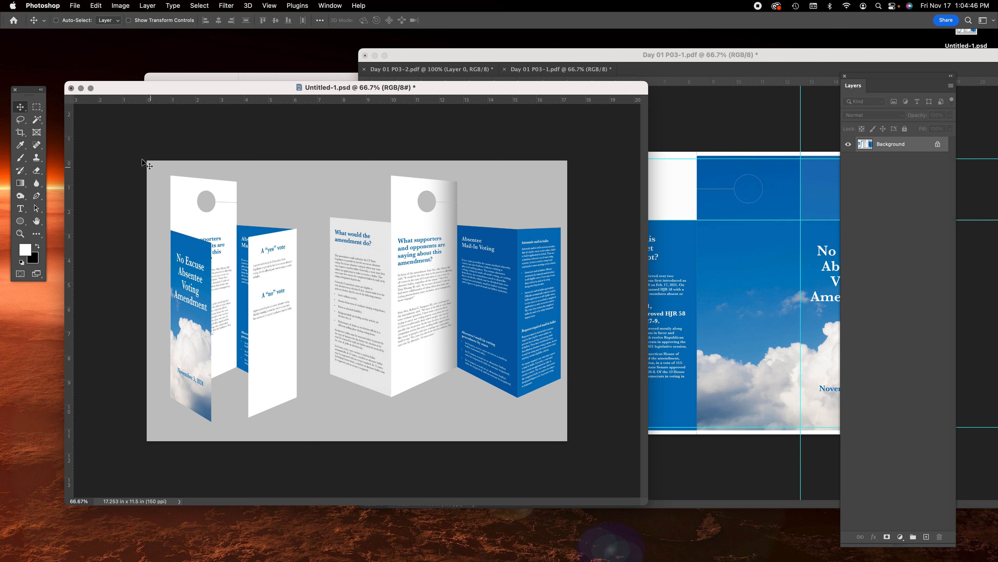
Save the flattened mockup to the Desktop as Untitled-1.pdf in Photoshop PDF format, using the High Quality Print (Modified) preset
click(78, 5)
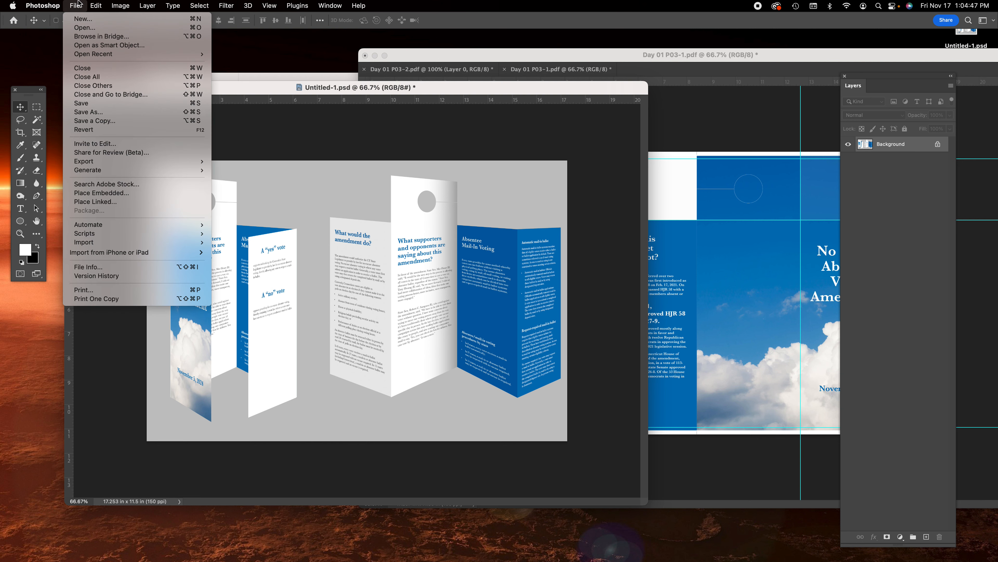
click(94, 114)
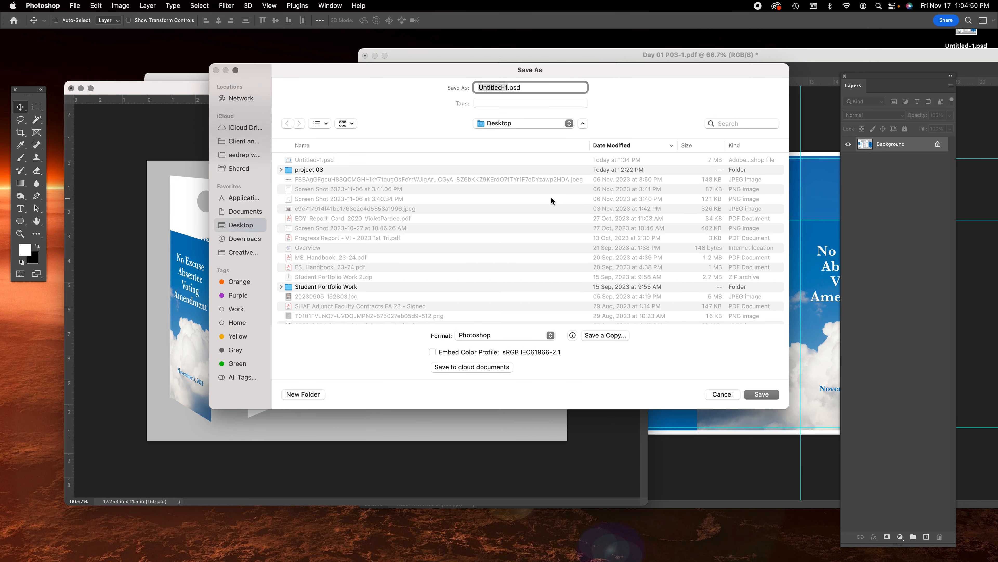
click(532, 335)
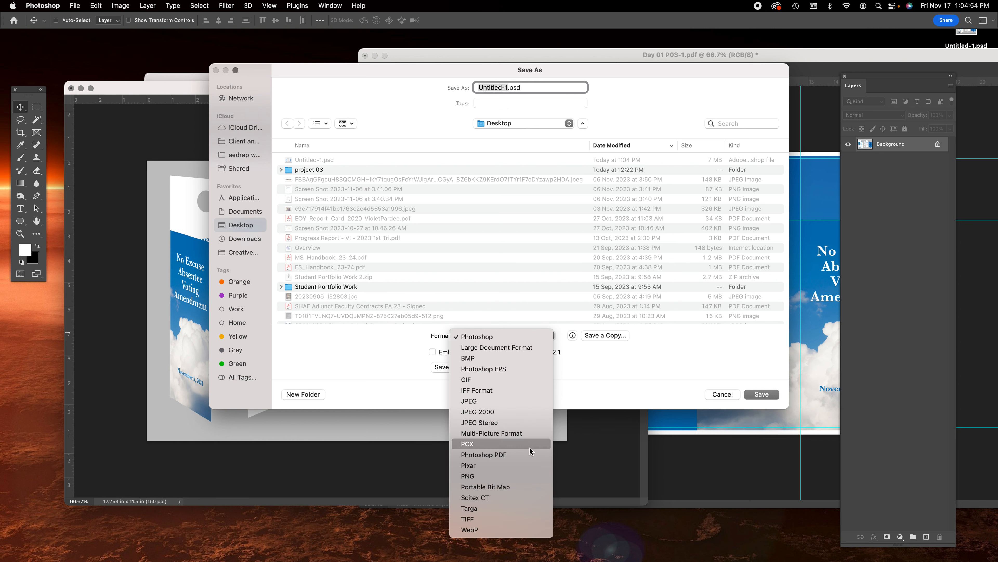
click(531, 454)
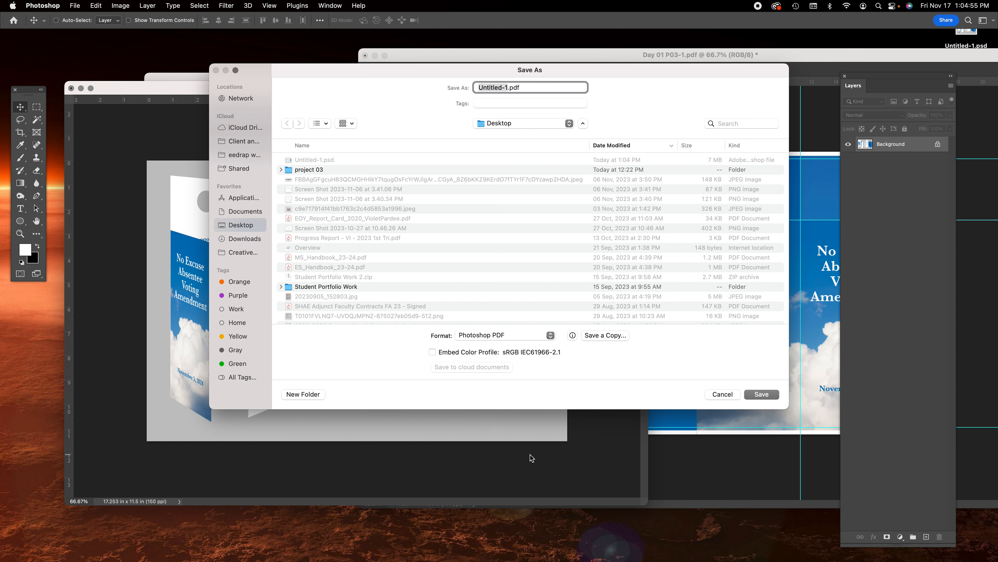
click(770, 395)
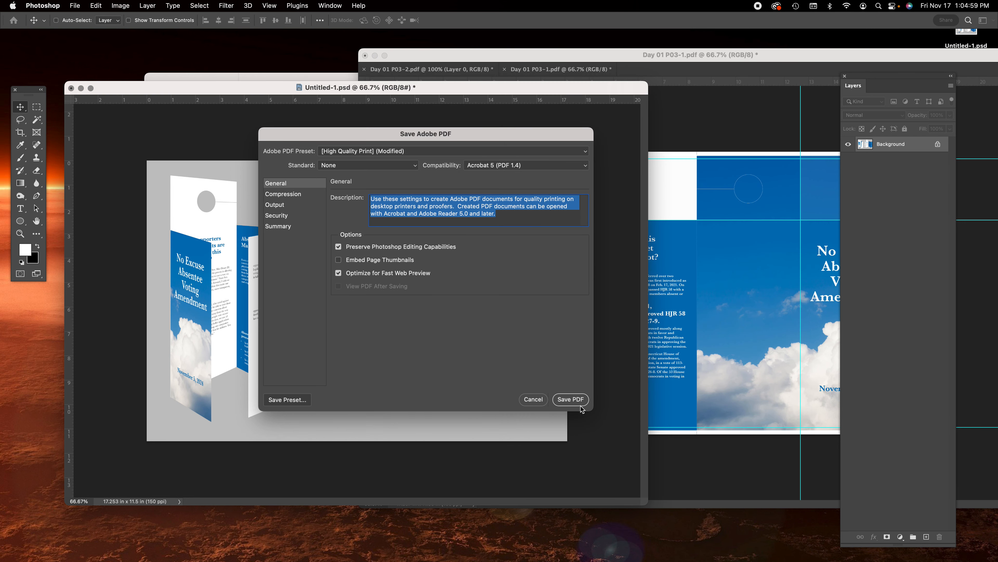
click(577, 401)
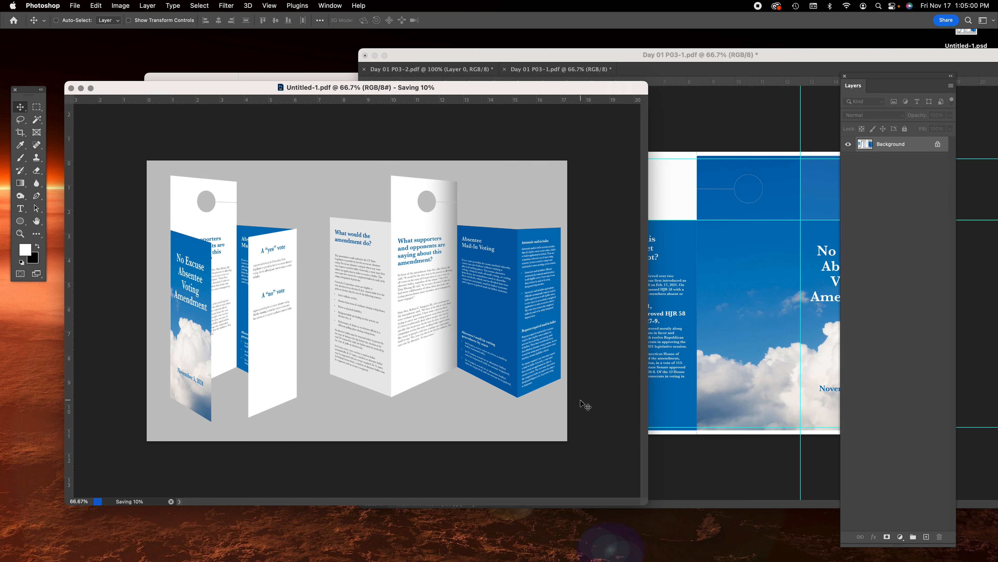
Minimize the Photoshop documents and preview the exported Untitled-1.pdf from the Desktop in Finder
click(81, 88)
click(375, 56)
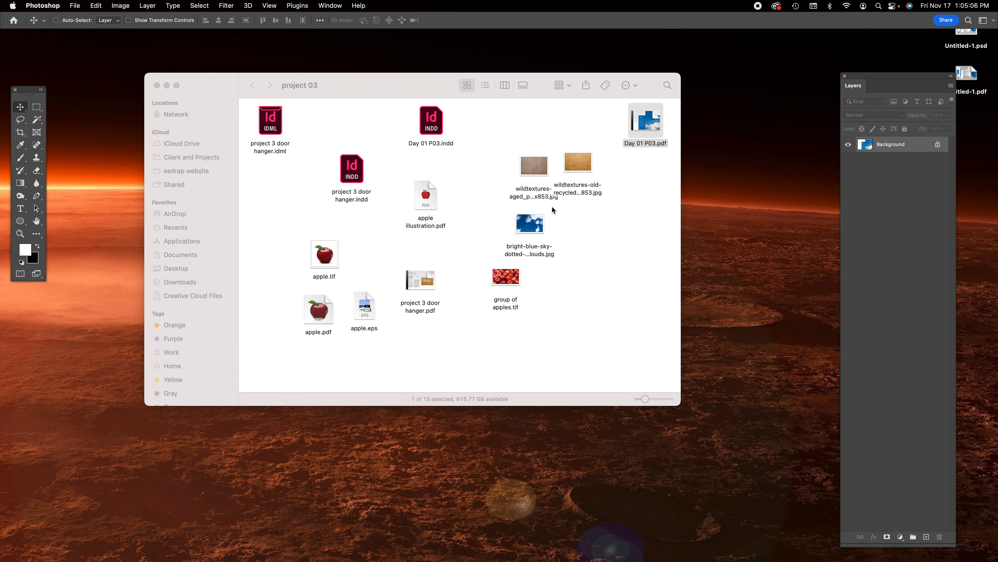
click(659, 82)
click(625, 132)
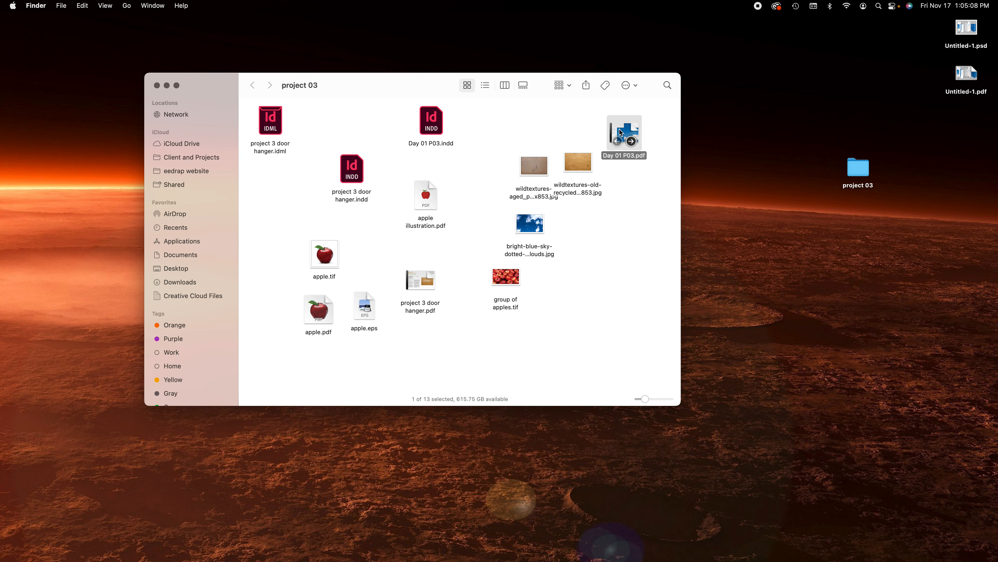
drag(956, 79, 754, 78)
key(space)
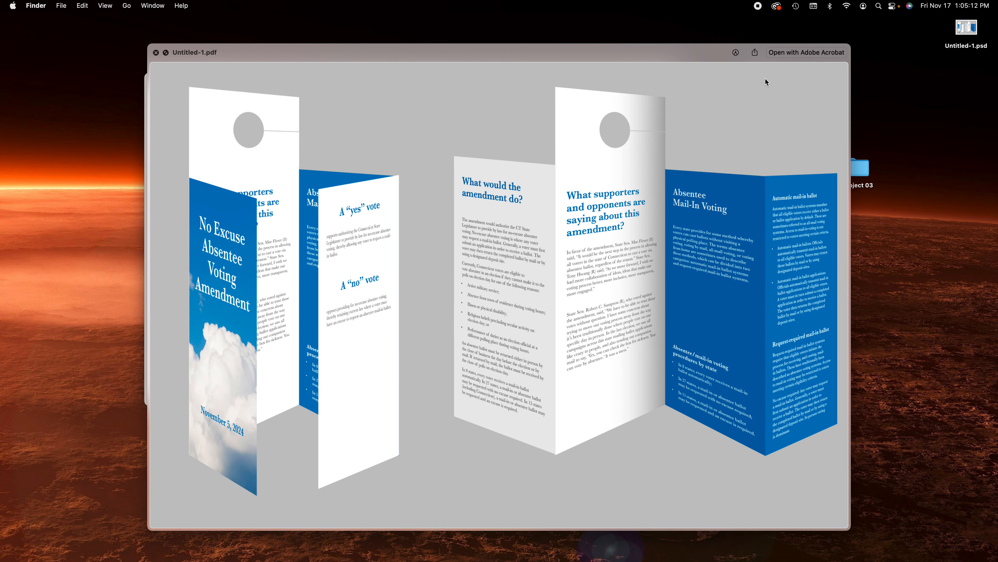
key(space)
Open Day 01 P03.pdf in Acrobat, add it to a Combine Files set and expand it into its separate pages
double_click(629, 135)
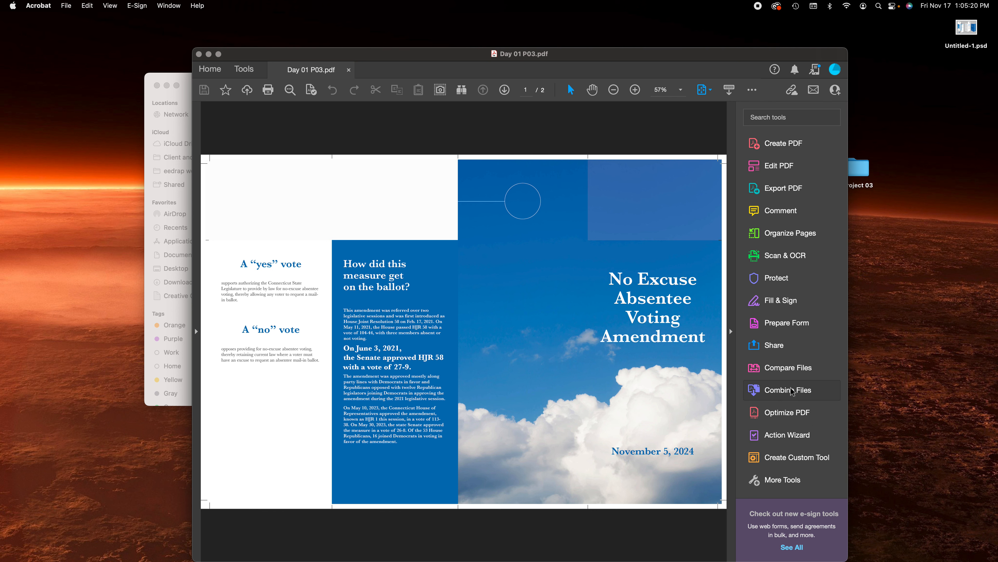
click(799, 392)
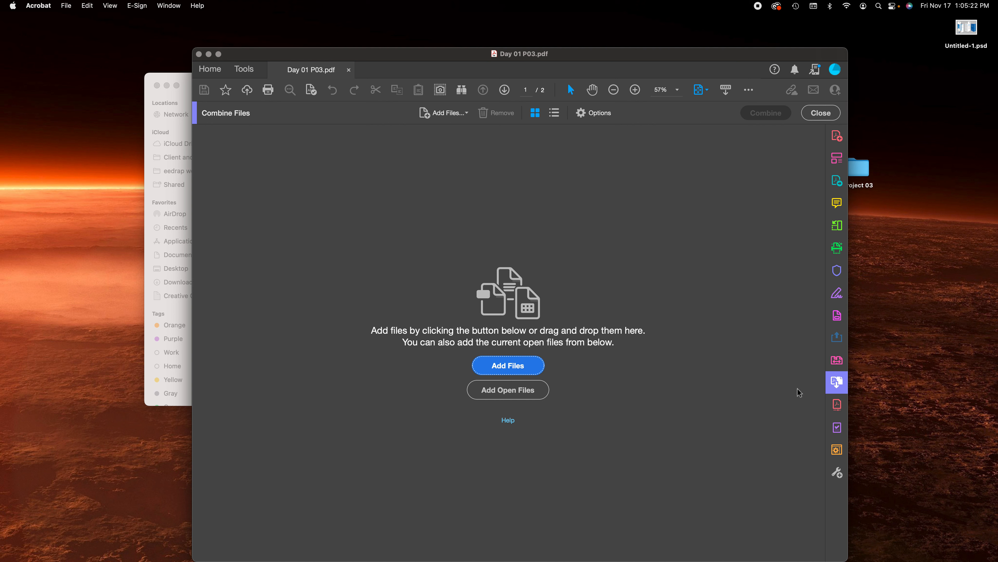
click(524, 394)
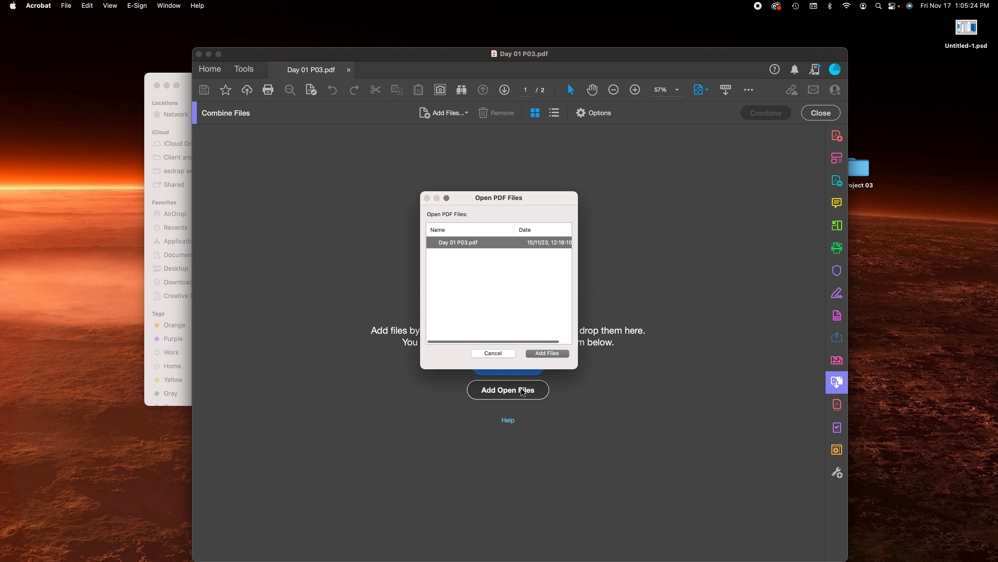
click(550, 353)
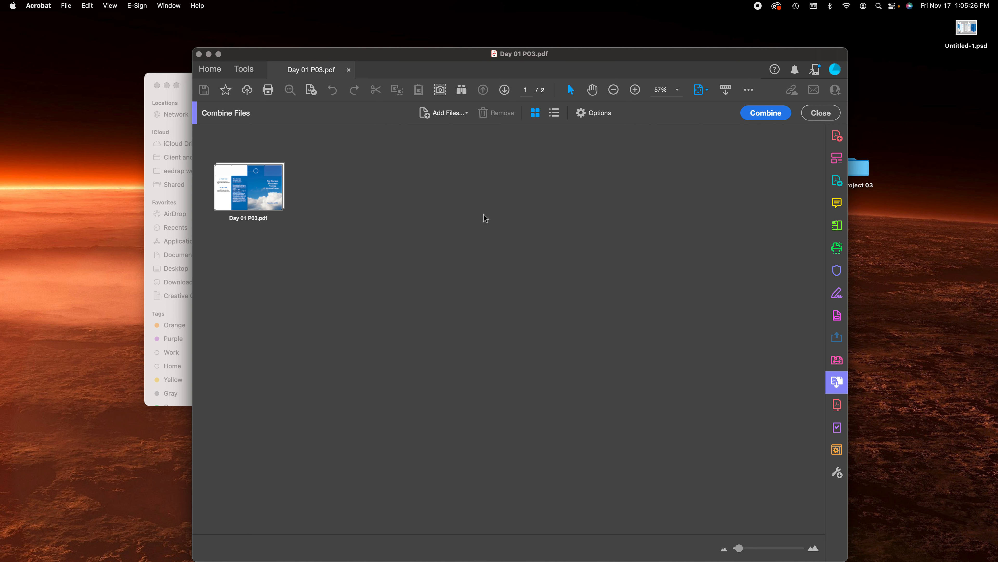
click(290, 163)
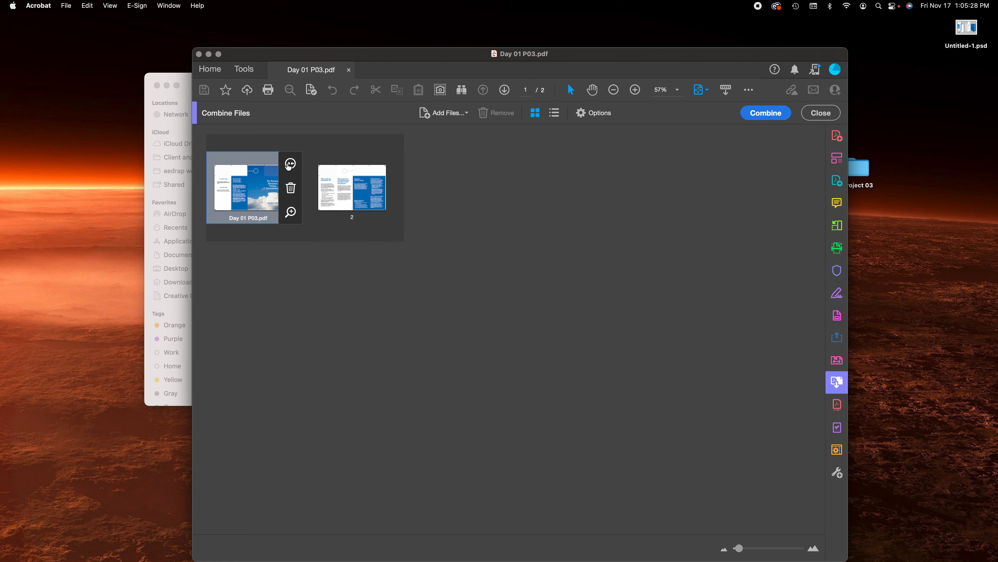
Add Untitled-1.pdf from the Desktop to the Combine Files set after the two Day 01 P03.pdf pages
drag(676, 53, 539, 22)
drag(766, 91, 497, 161)
drag(307, 147, 365, 160)
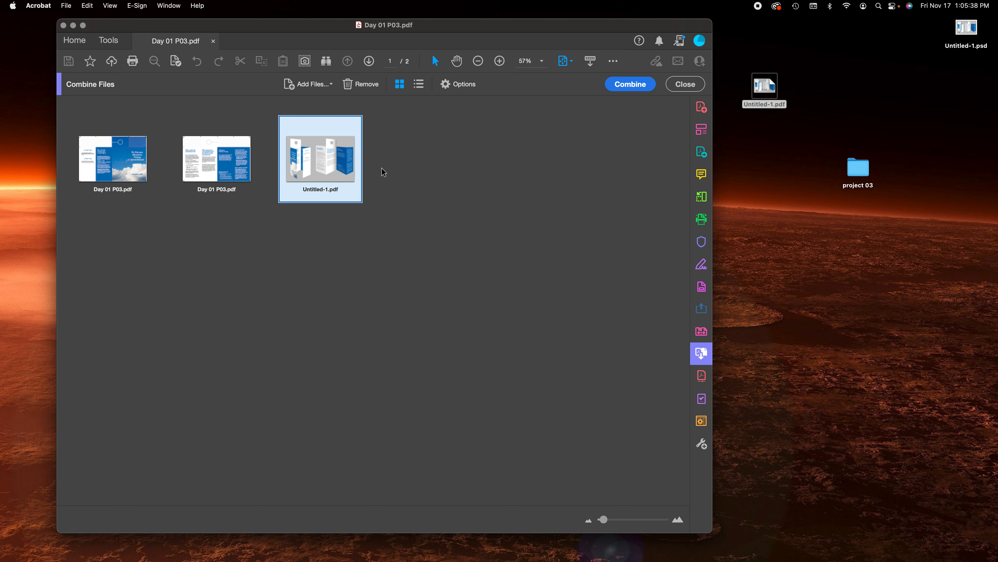
click(409, 255)
Add group of apples.tif from the project 03 folder to the end of the Combine Files set
drag(258, 26, 370, 31)
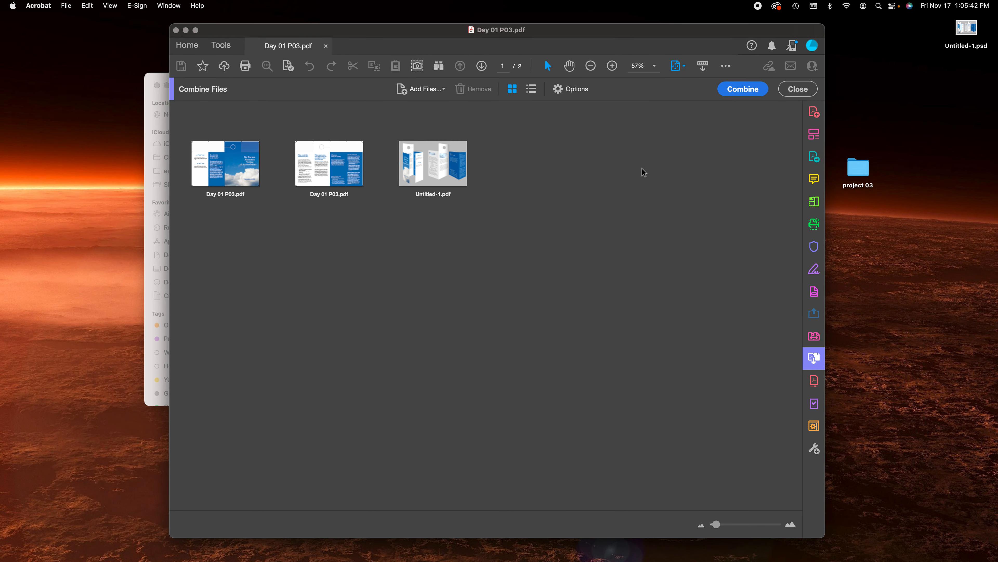
drag(417, 30, 699, 37)
drag(350, 91, 265, 84)
click(538, 306)
drag(424, 271, 772, 254)
click(645, 43)
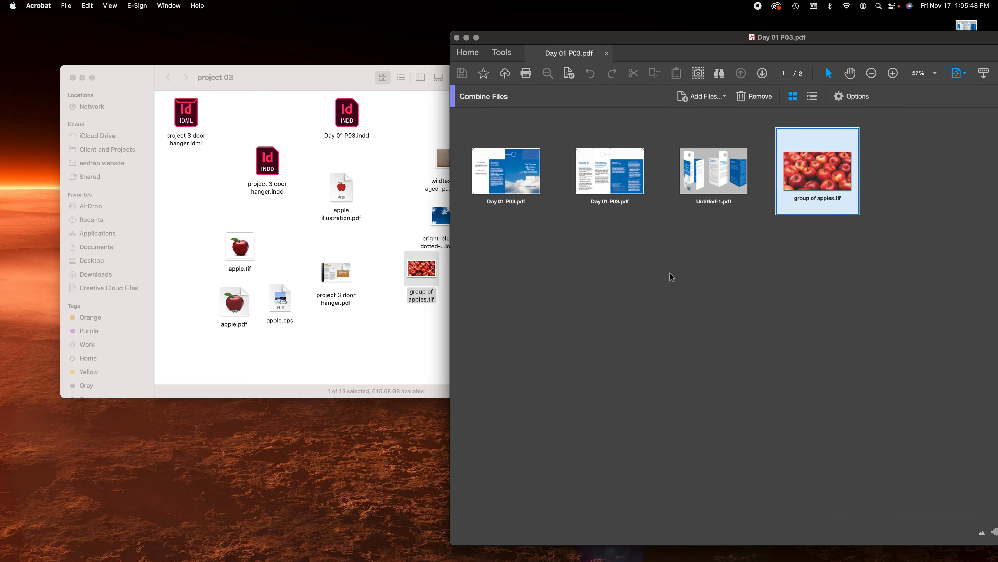
Move Untitled-1.pdf behind group of apples.tif in the set and combine all the files into one PDF
drag(683, 42, 460, 41)
click(460, 164)
drag(461, 164, 698, 185)
click(711, 294)
click(801, 95)
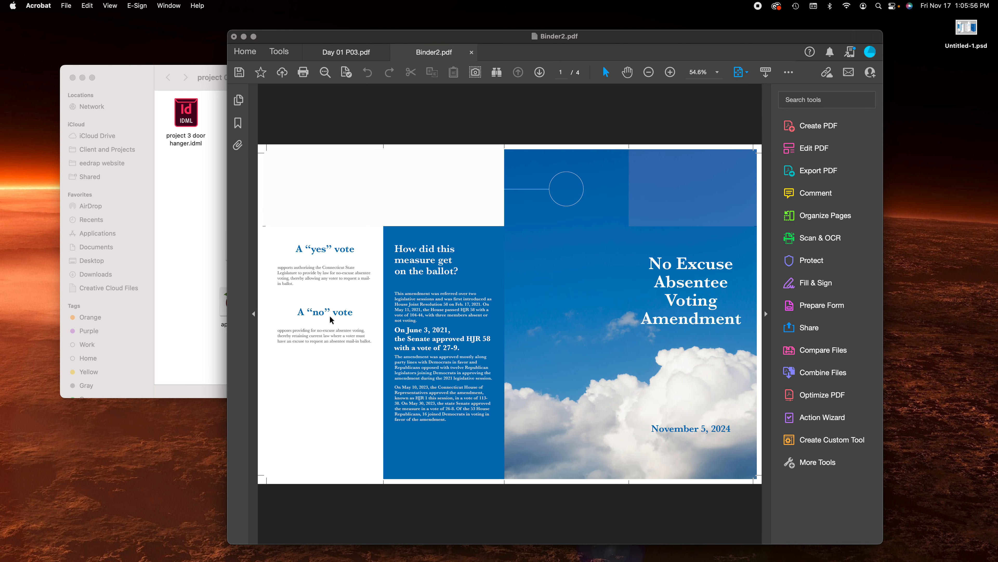
Look through the pages of the combined PDF and return to its first page
scroll(567, 300, down, 5)
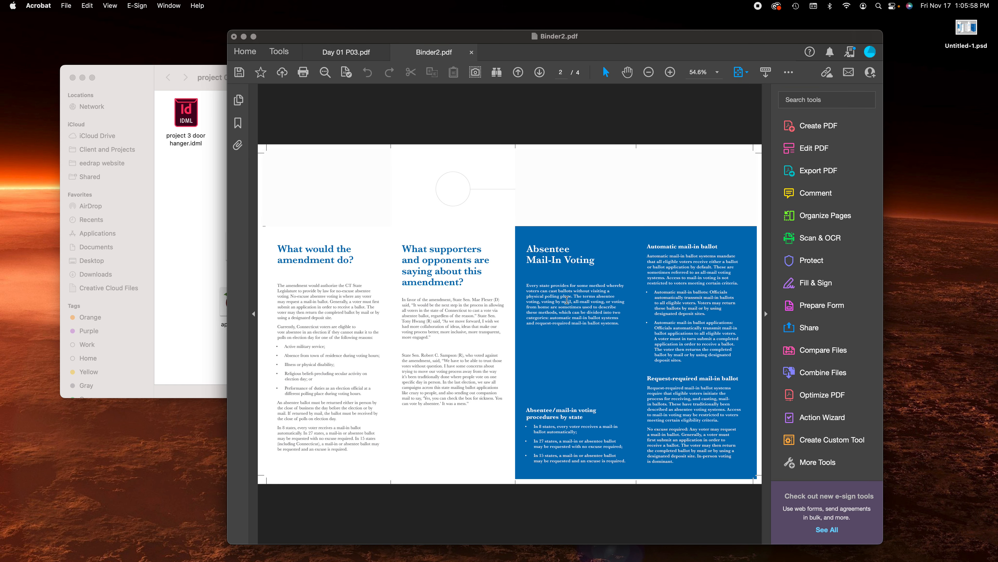
scroll(567, 300, down, 2)
scroll(567, 300, up, 7)
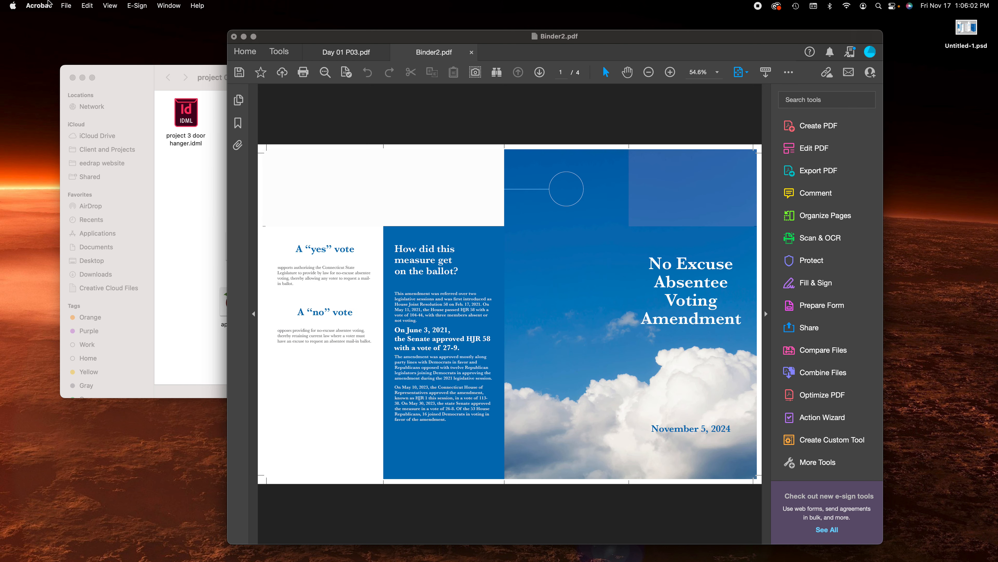
click(67, 4)
click(90, 93)
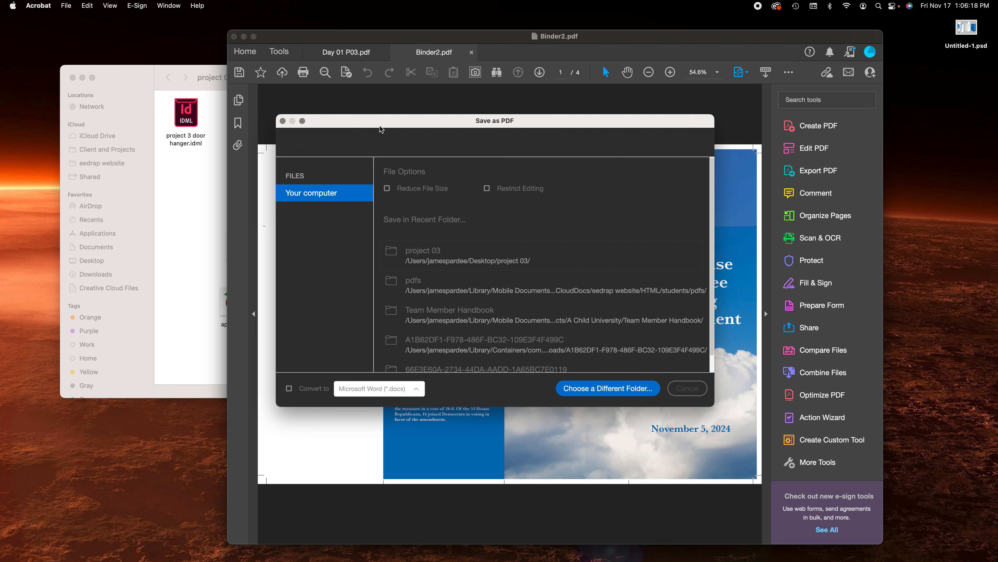
click(283, 121)
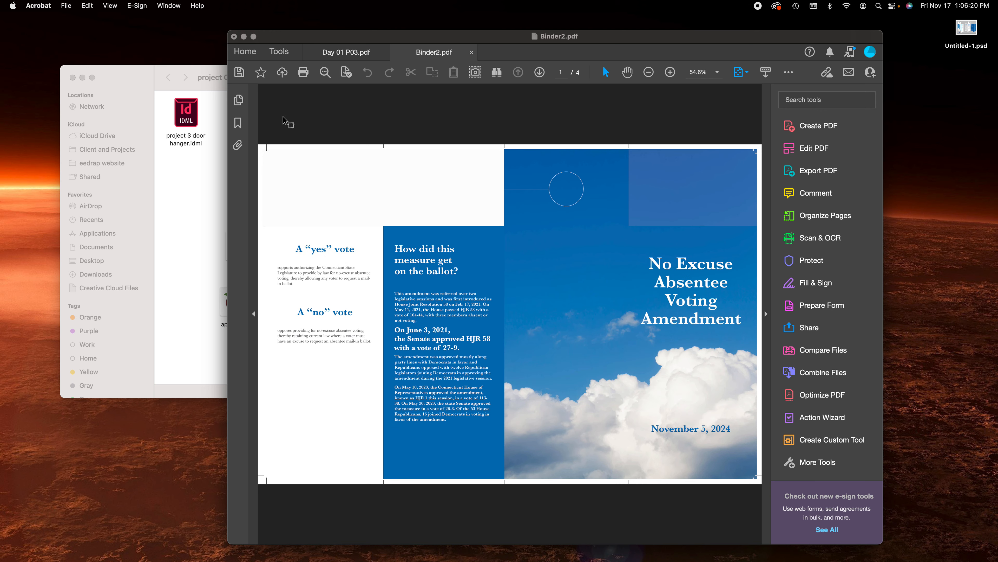
drag(351, 39, 292, 39)
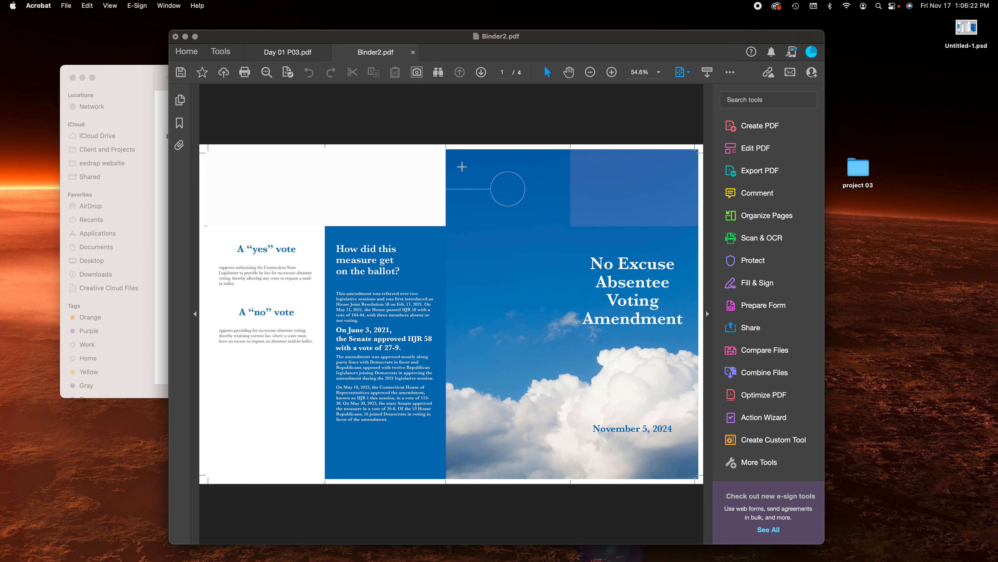